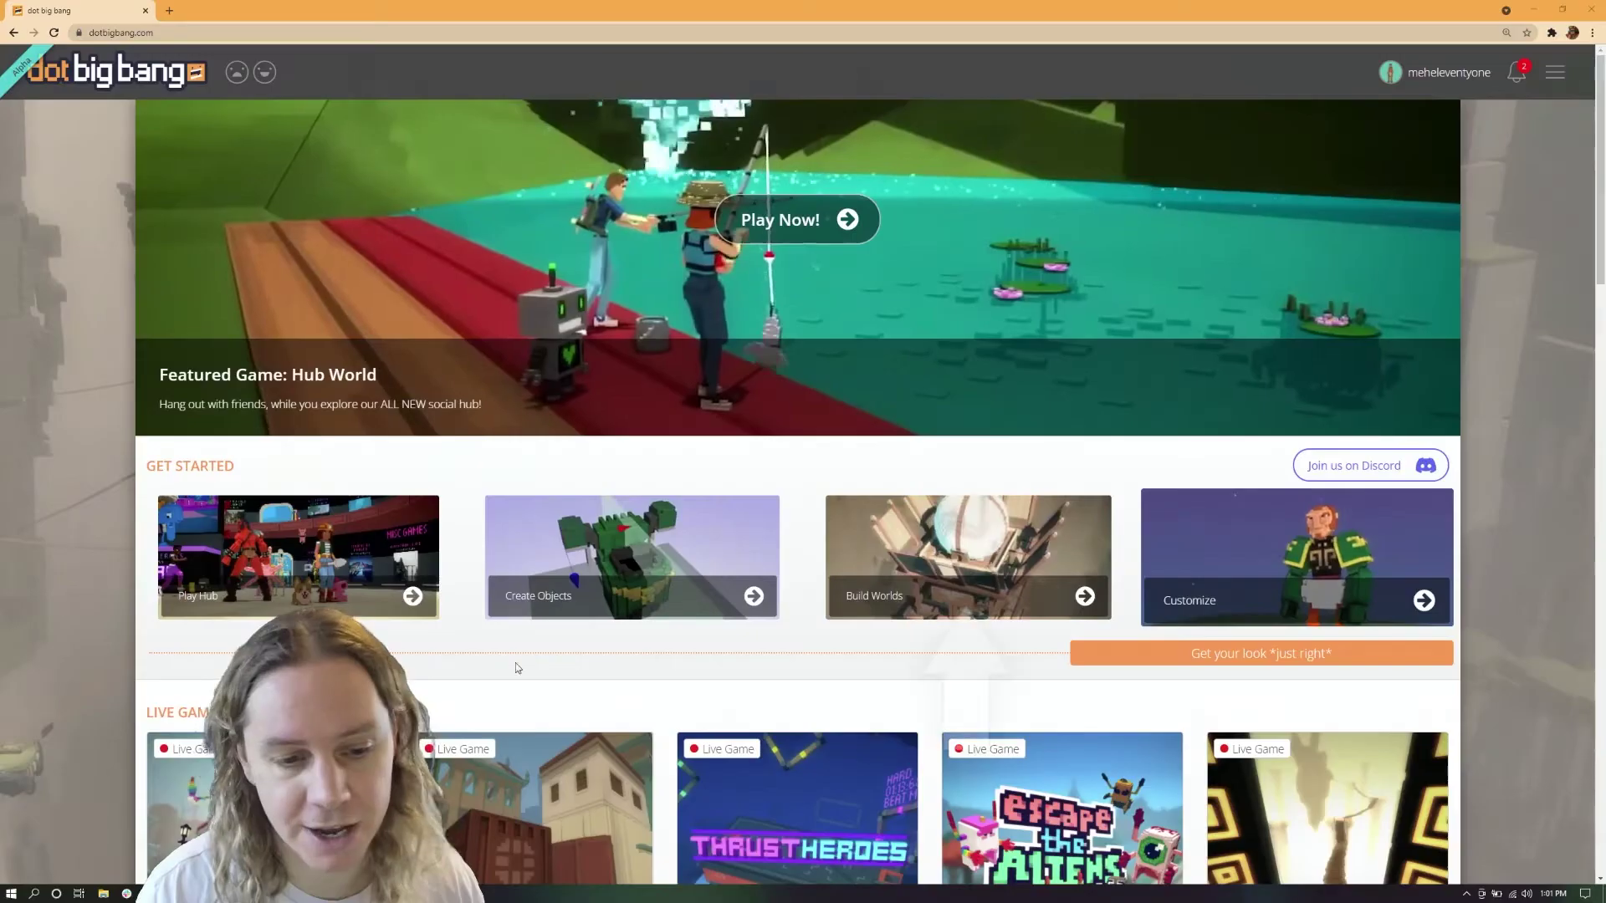
Choose the Build Worlds card under Get Started on the dot big bang home page.
{"action": "left_click", "coordinate": [889, 600]}
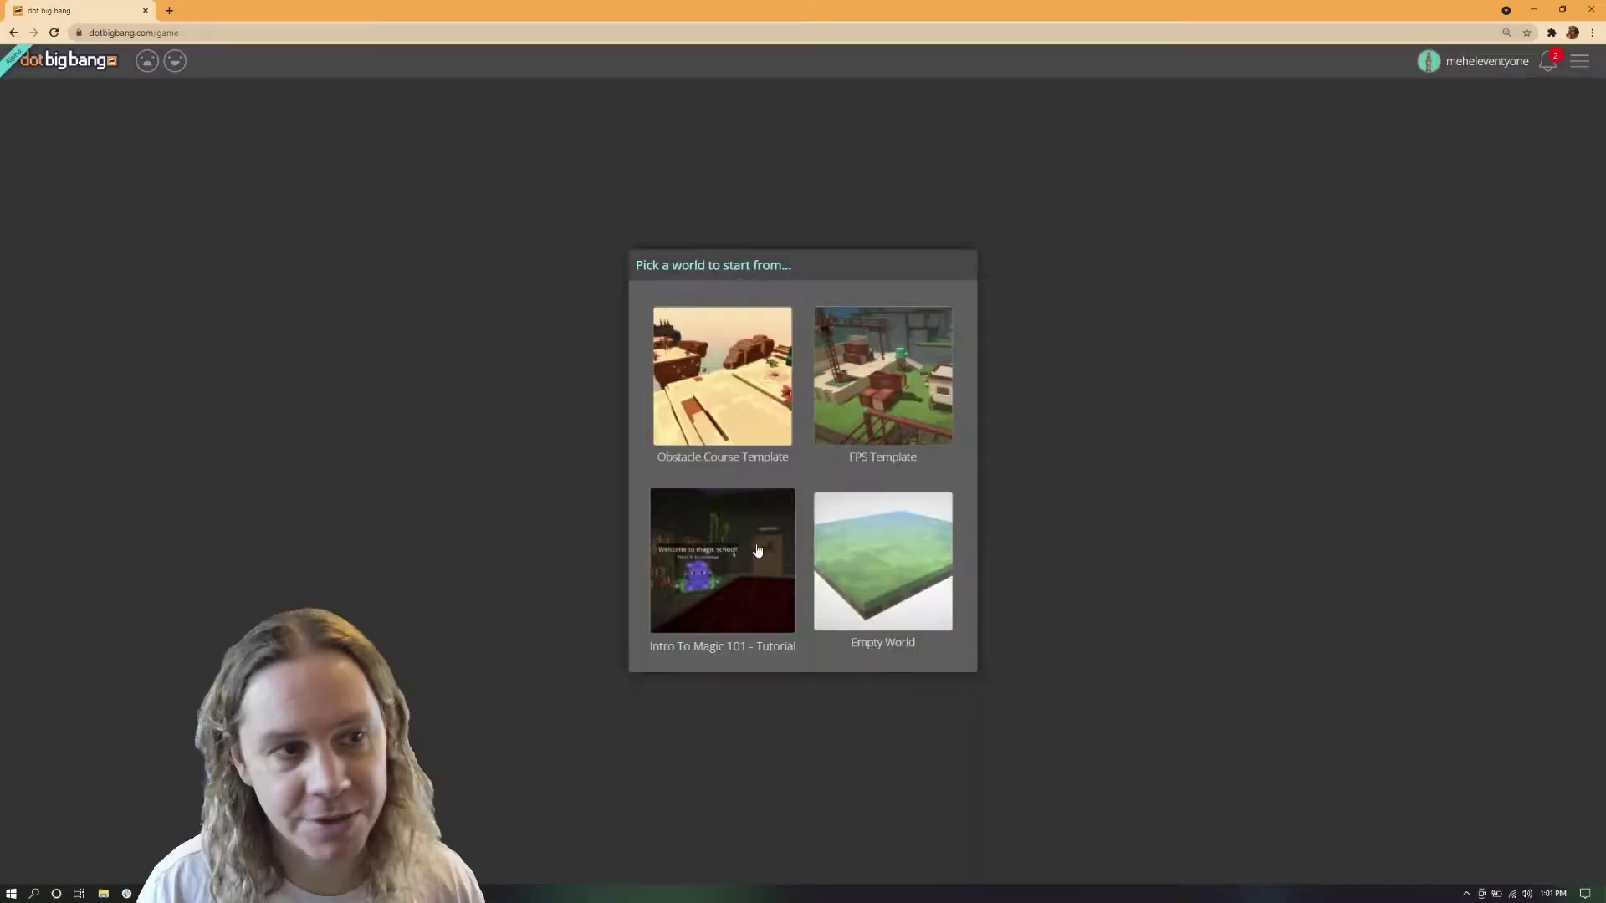
Pick Intro To Magic 101 - Tutorial as the starting world and let it load.
{"action": "left_click", "coordinate": [874, 389]}
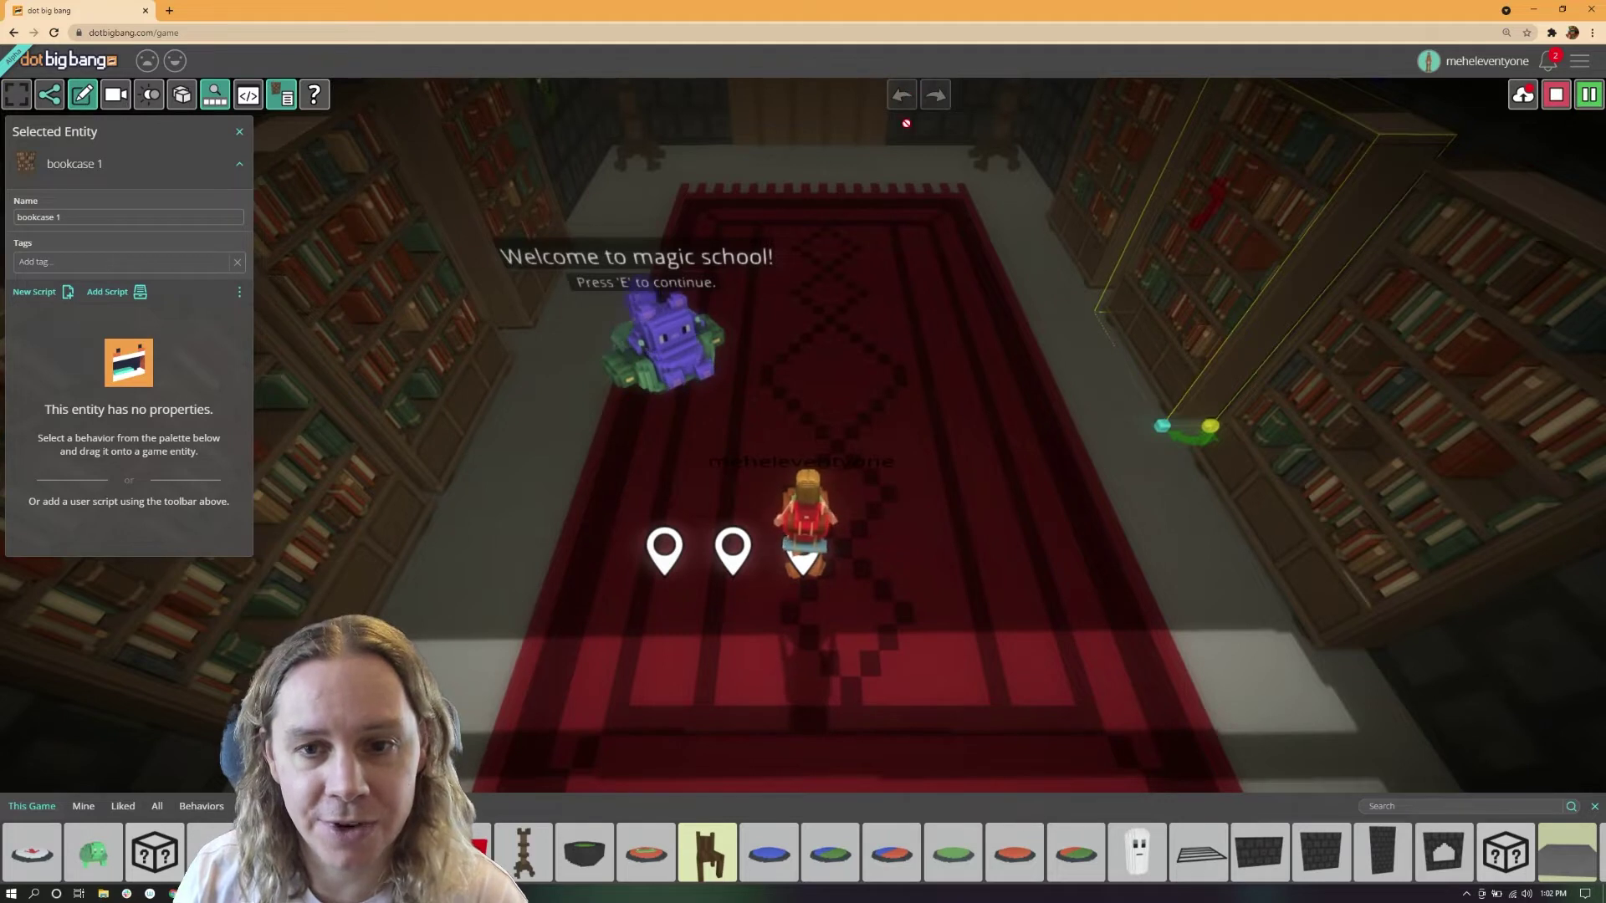
Undo the stray rock edit and save the world as a Published, Remixable Intro To Magic 101 copy.
{"action": "left_click", "coordinate": [928, 130]}
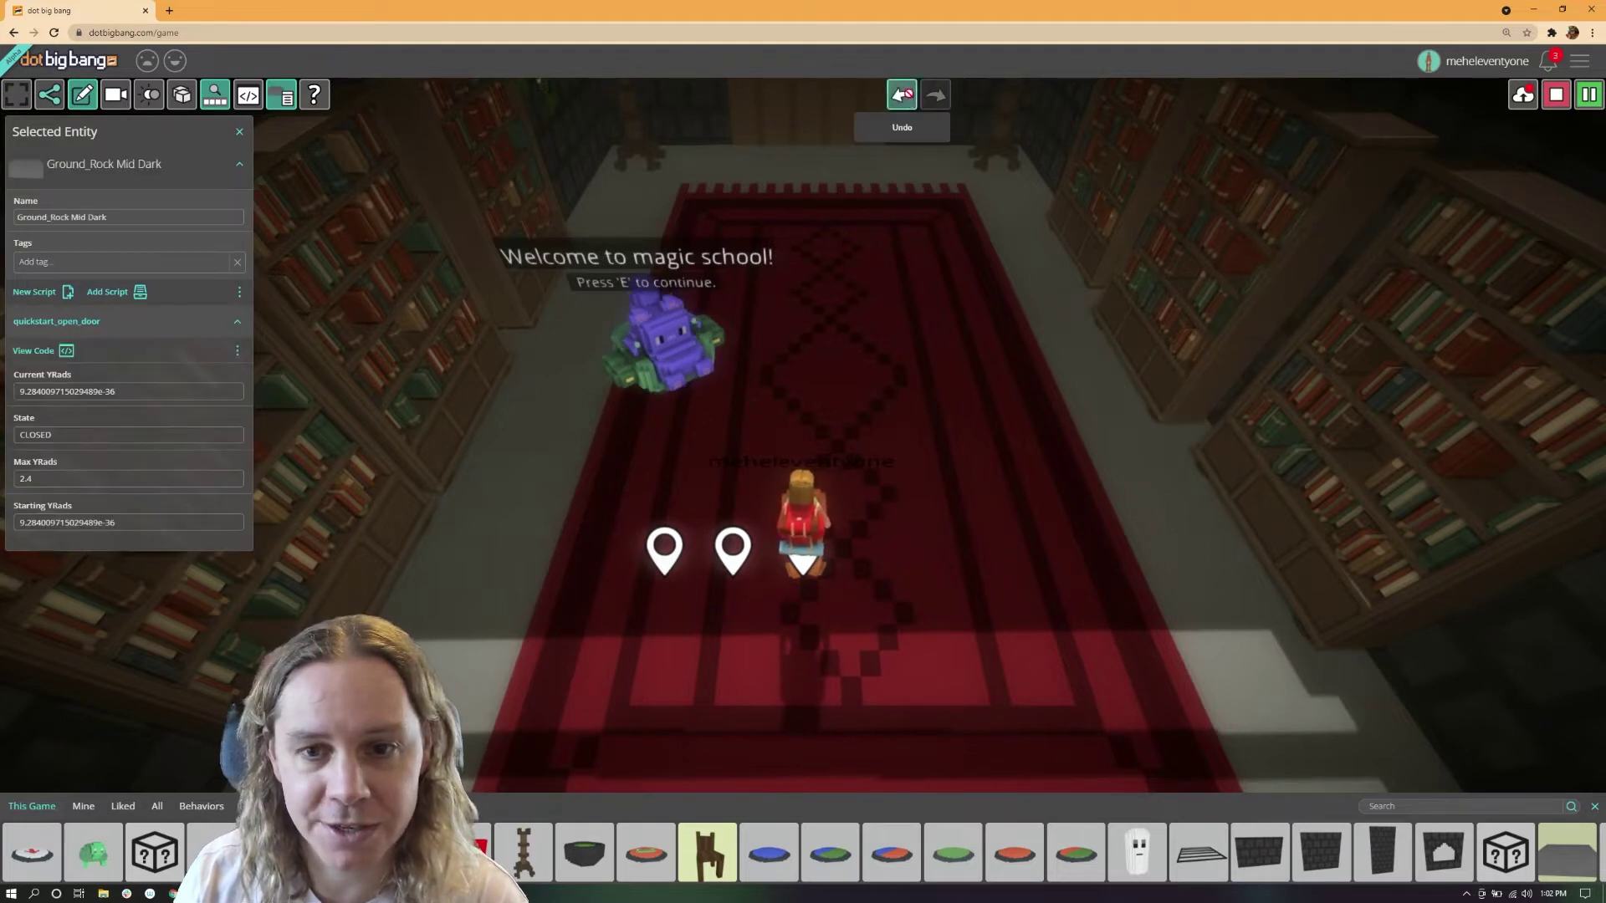
{"action": "left_click", "coordinate": [902, 95]}
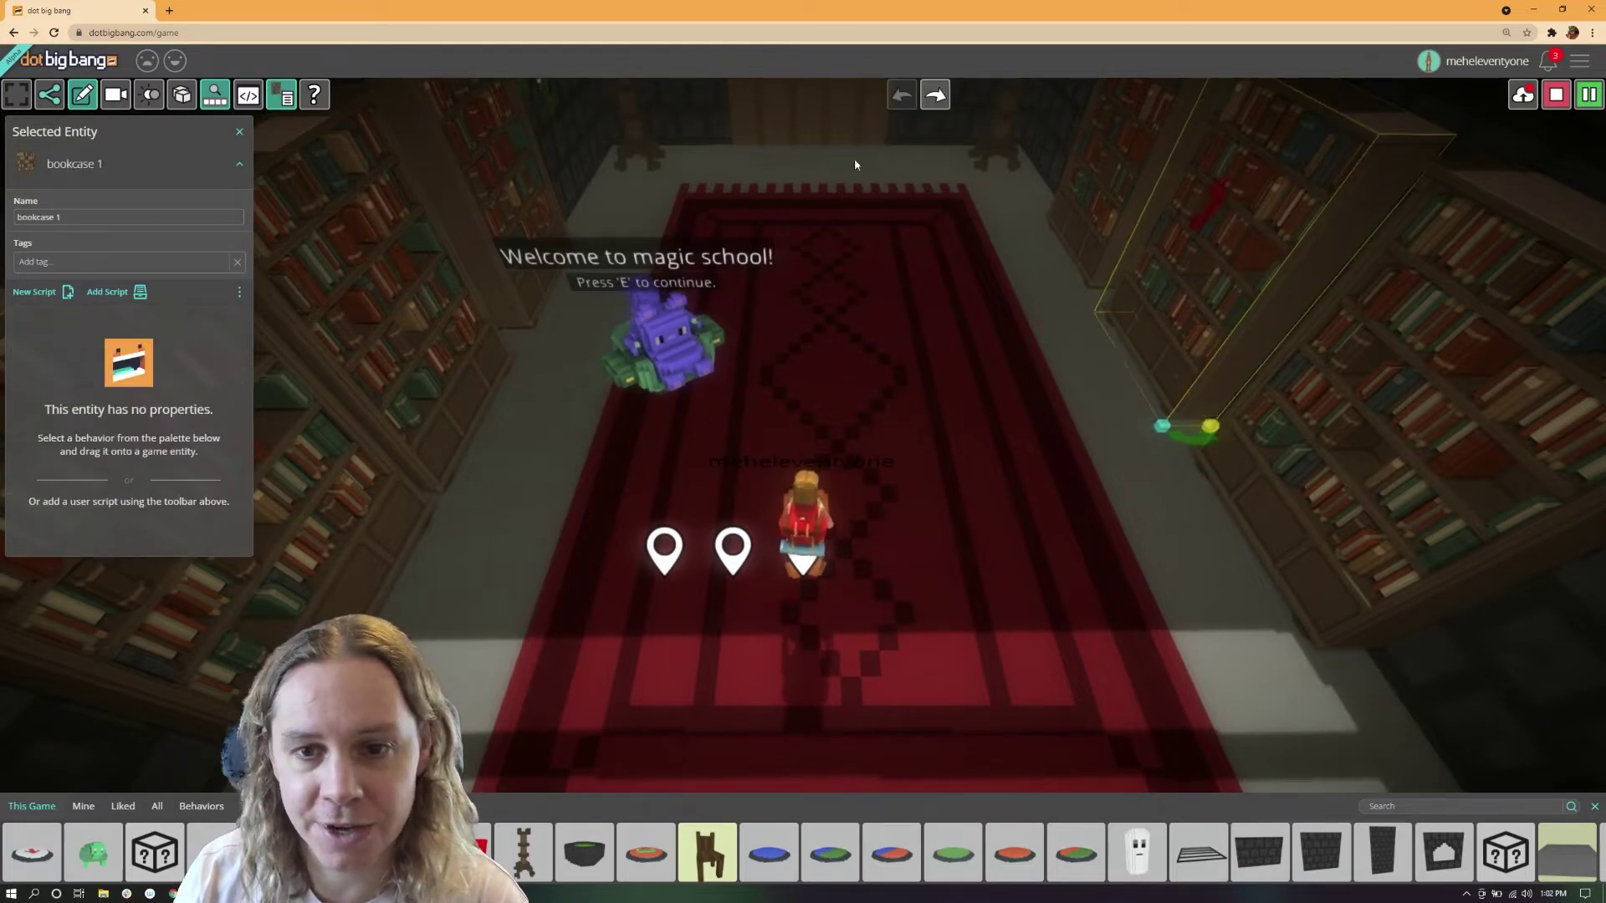
{"action": "left_click", "coordinate": [1522, 98]}
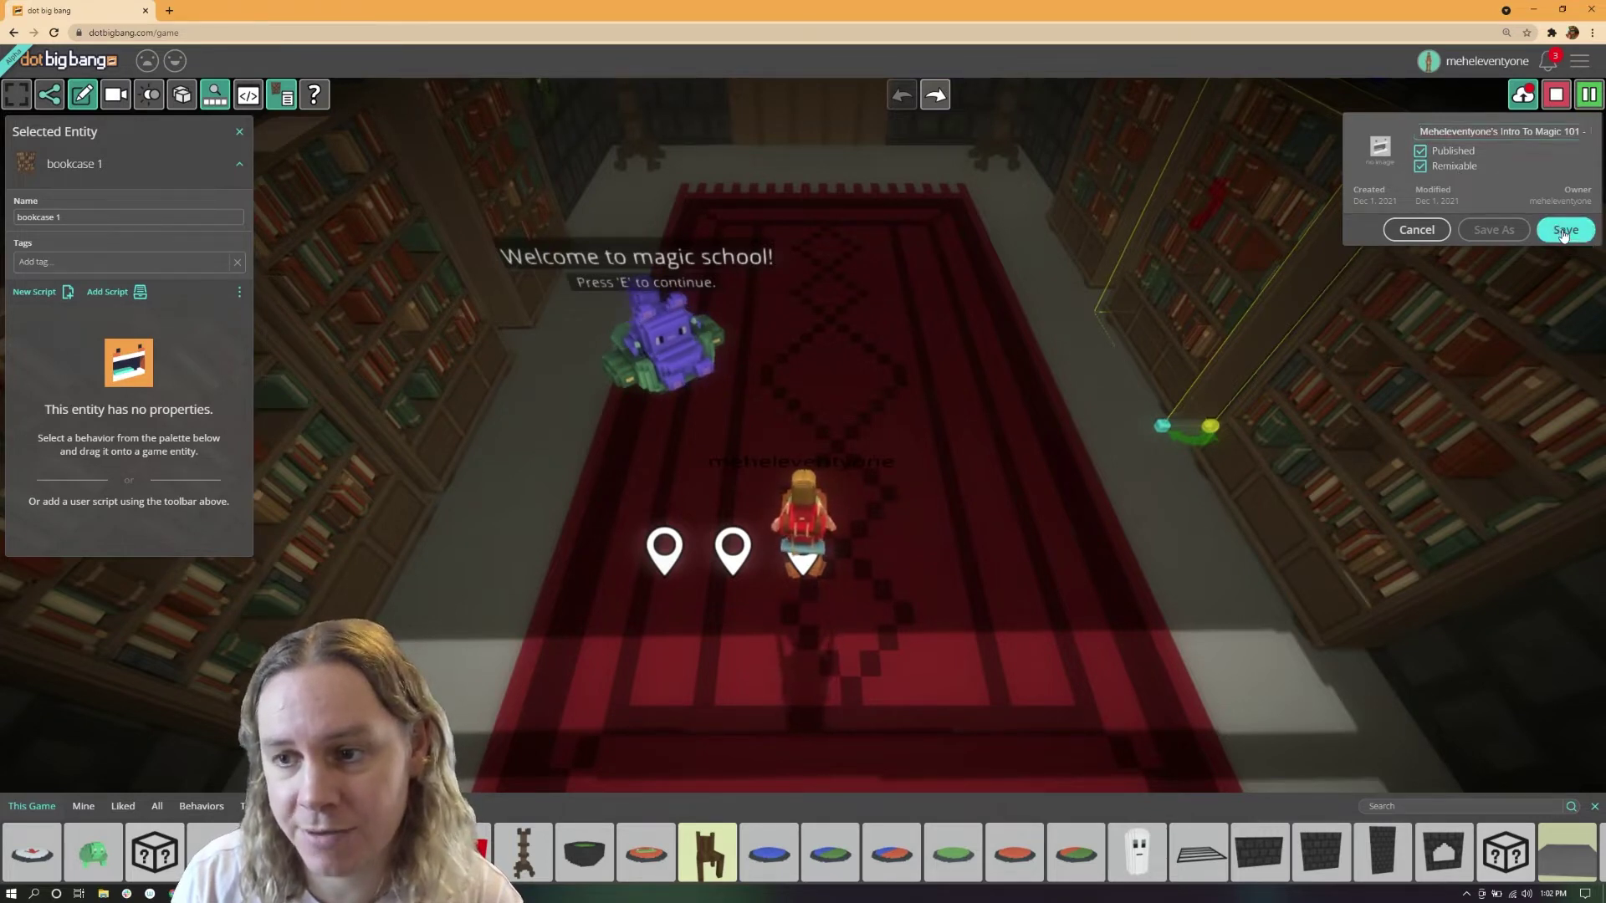
{"action": "left_click", "coordinate": [1562, 231]}
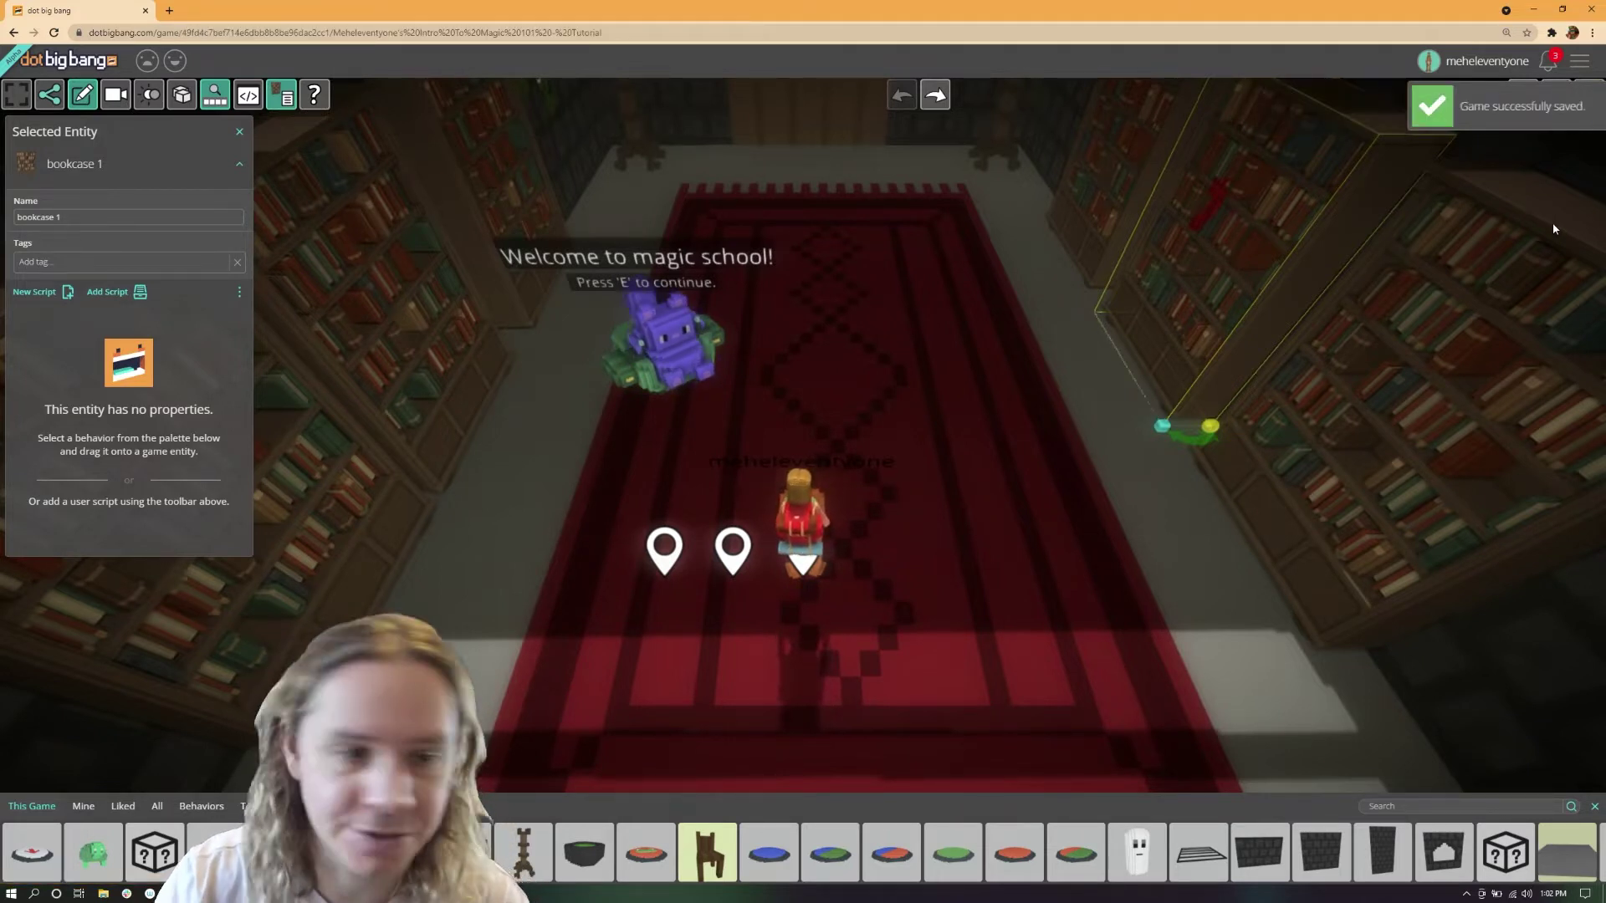
{"action": "left_click", "coordinate": [1531, 97]}
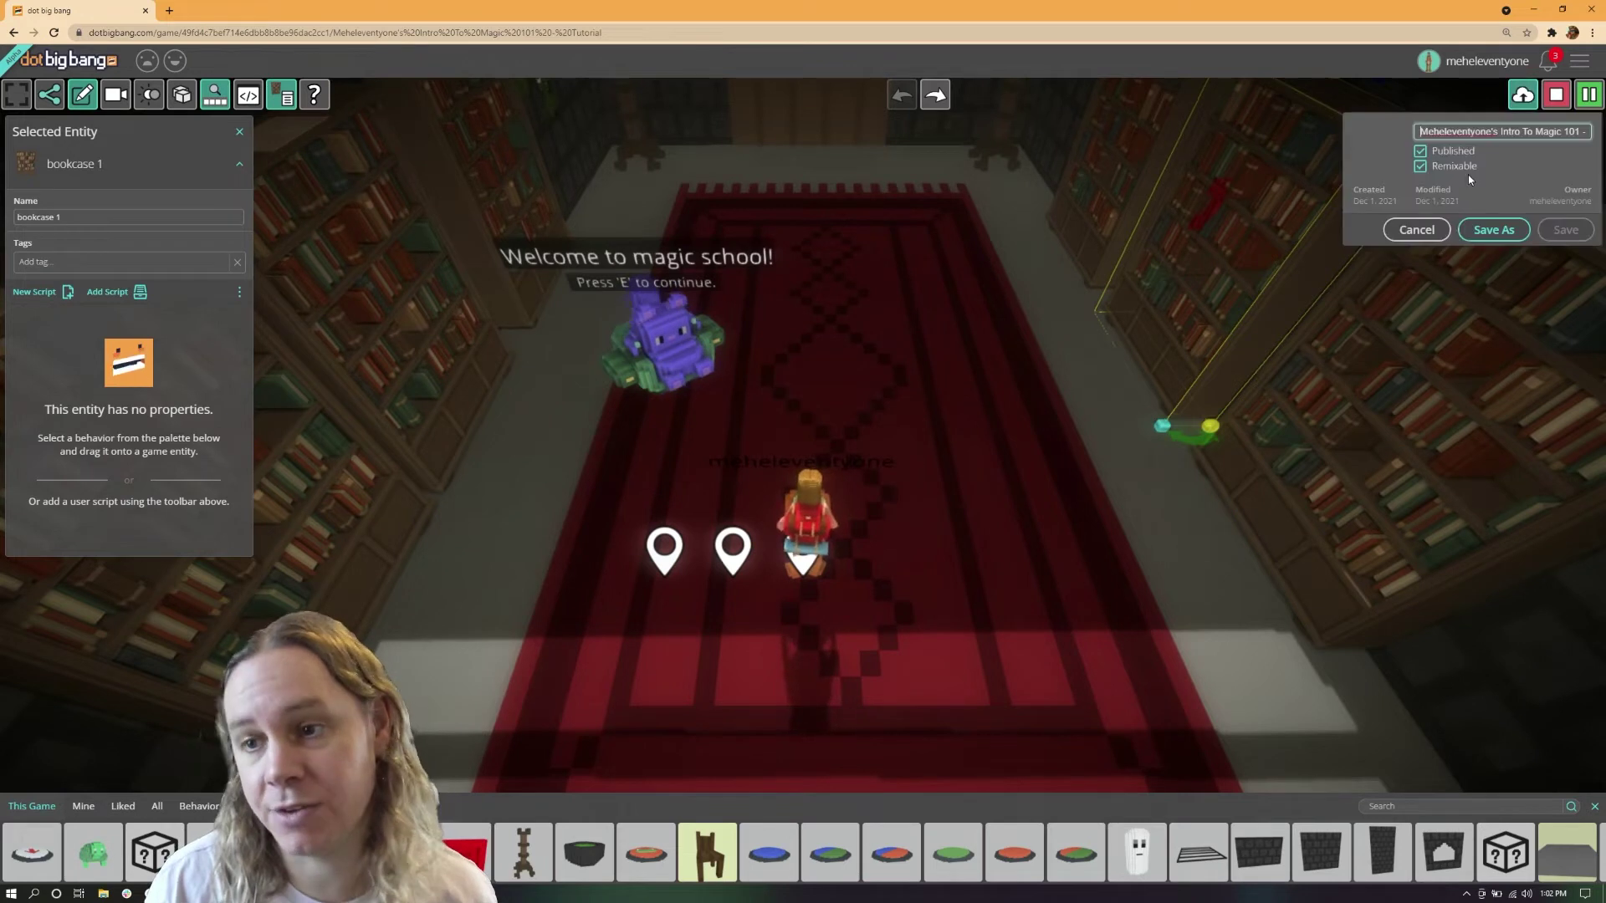
{"action": "left_click", "coordinate": [1555, 232]}
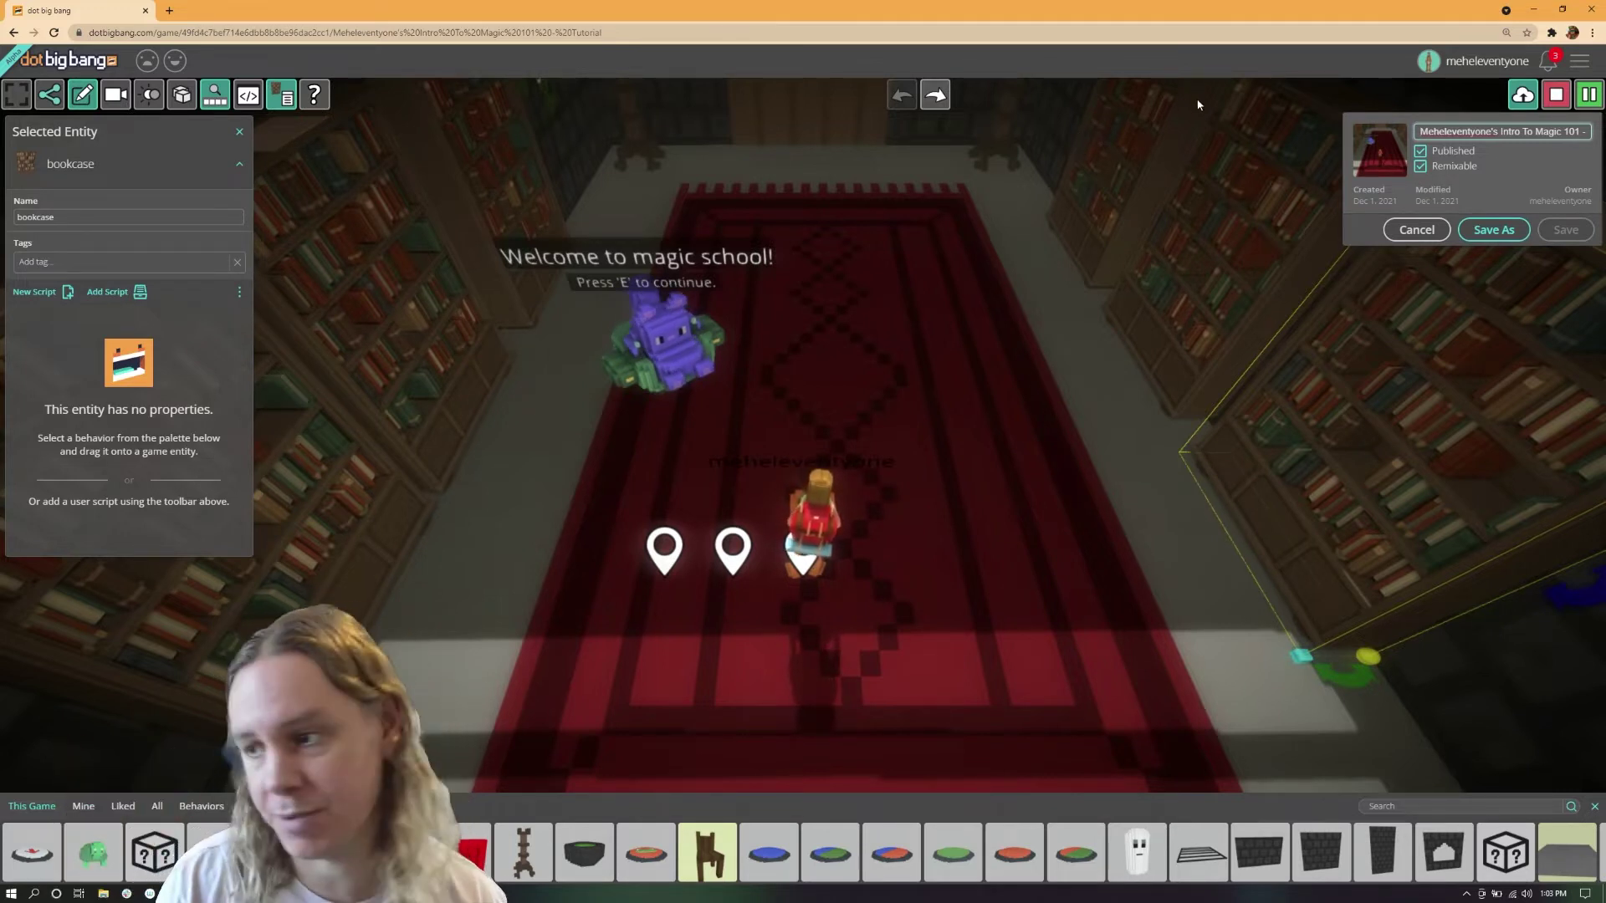
Close the save panel, reset the game, and resume play from the welcome scene.
{"action": "left_click", "coordinate": [1556, 94]}
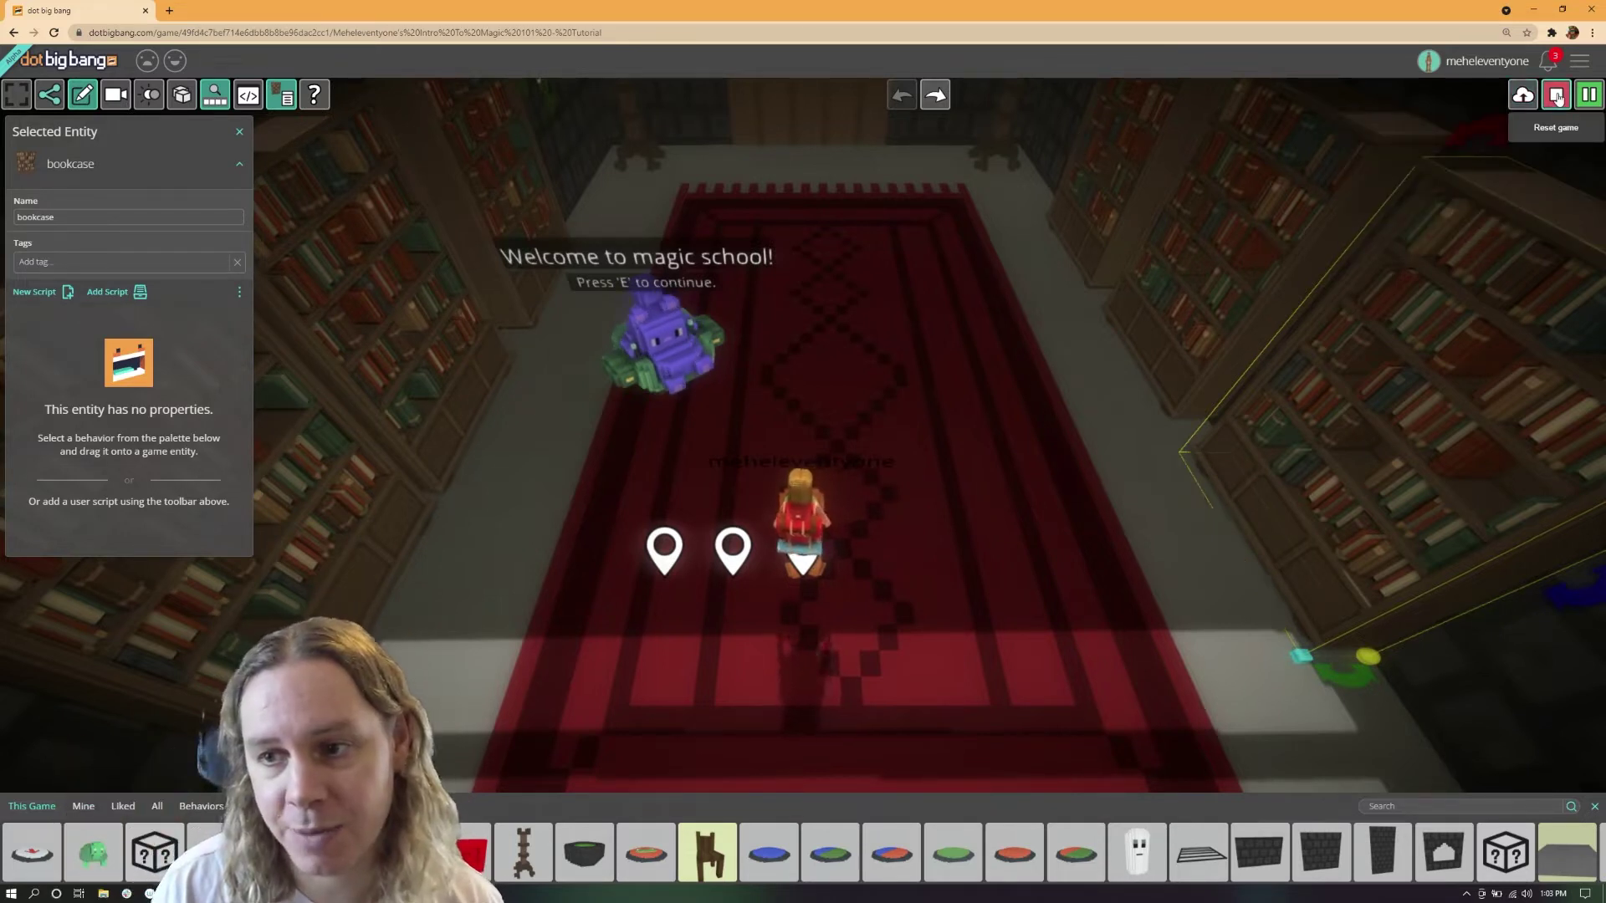
{"action": "left_click", "coordinate": [1556, 95]}
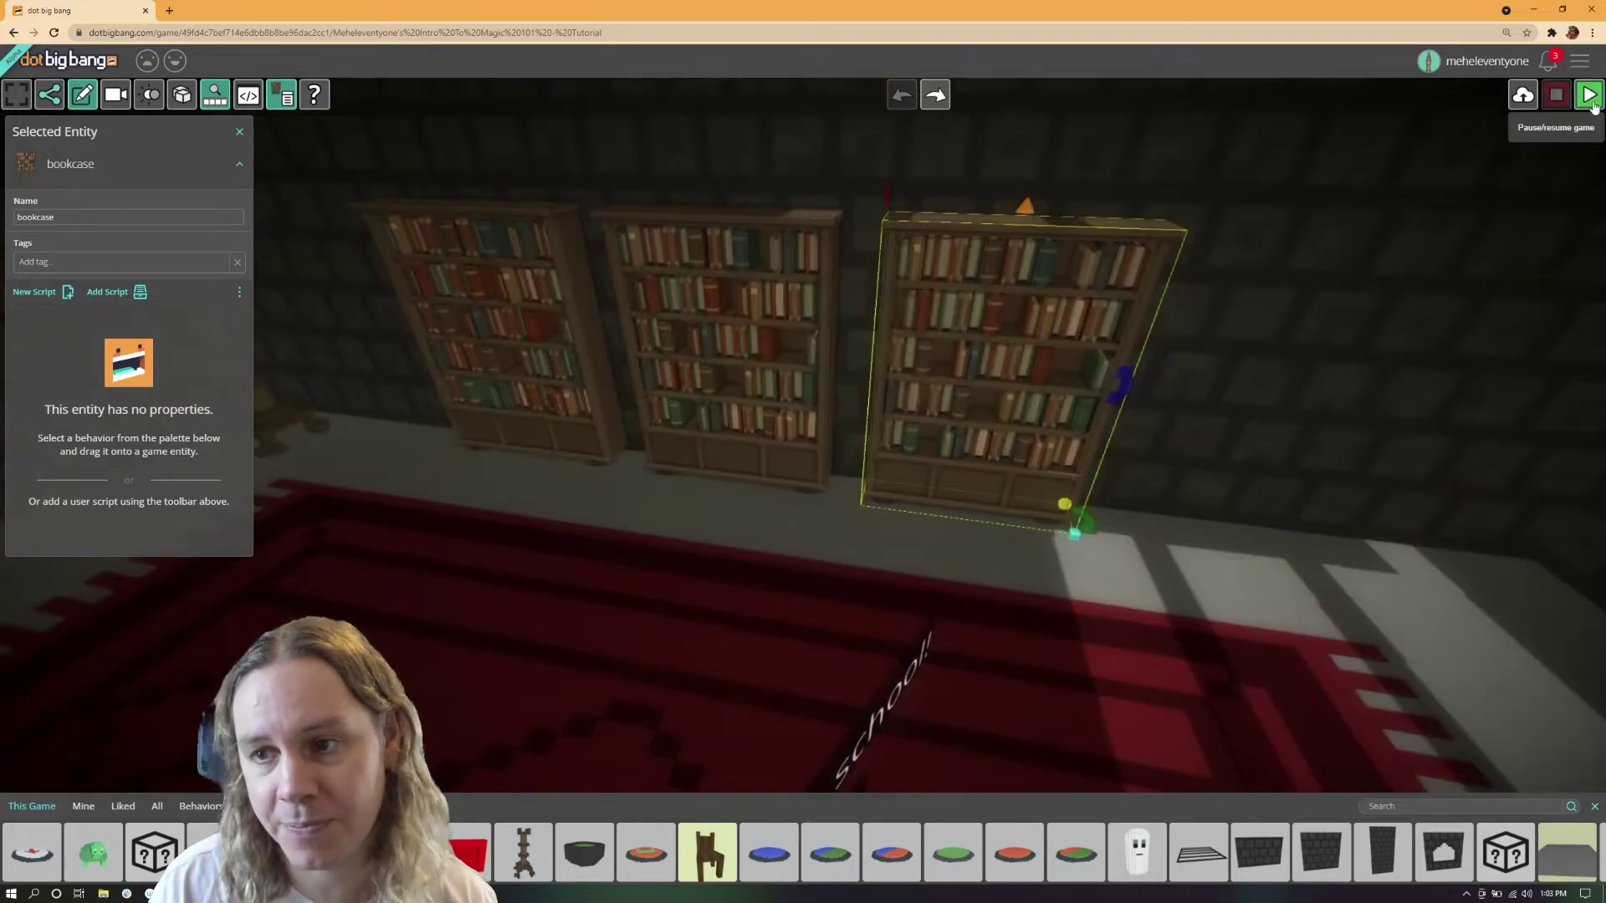
{"action": "left_click", "coordinate": [1590, 96]}
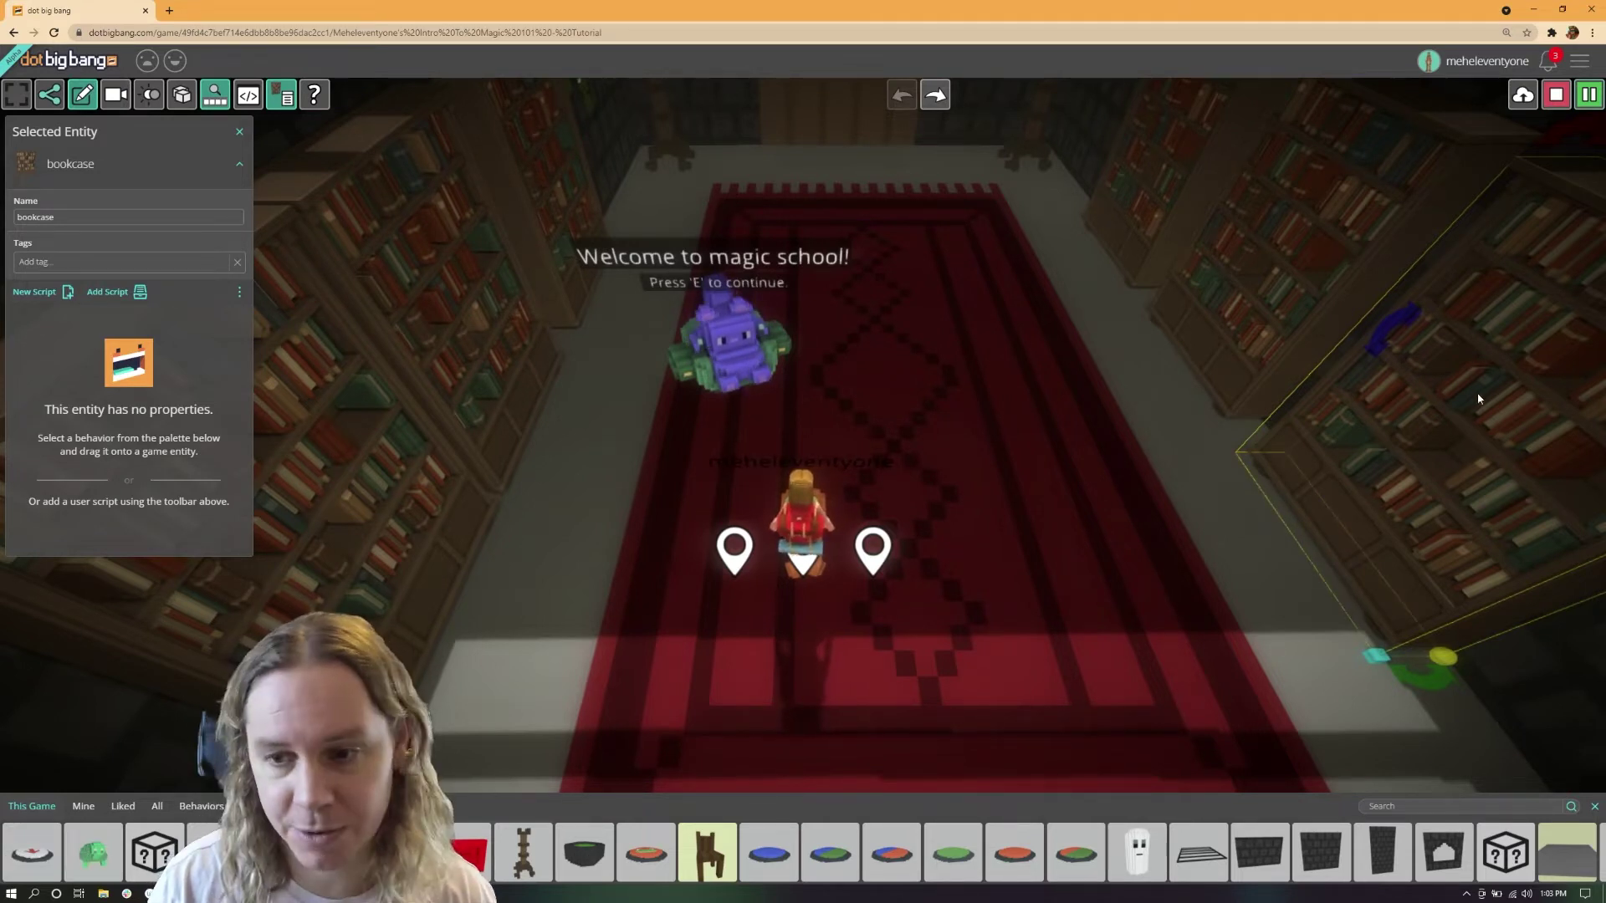
Place and delete a bookcase, then place and delete a Tongue Demon from Mine.
{"action": "left_click_drag", "start_coordinate": [803, 770], "coordinate": [935, 421]}
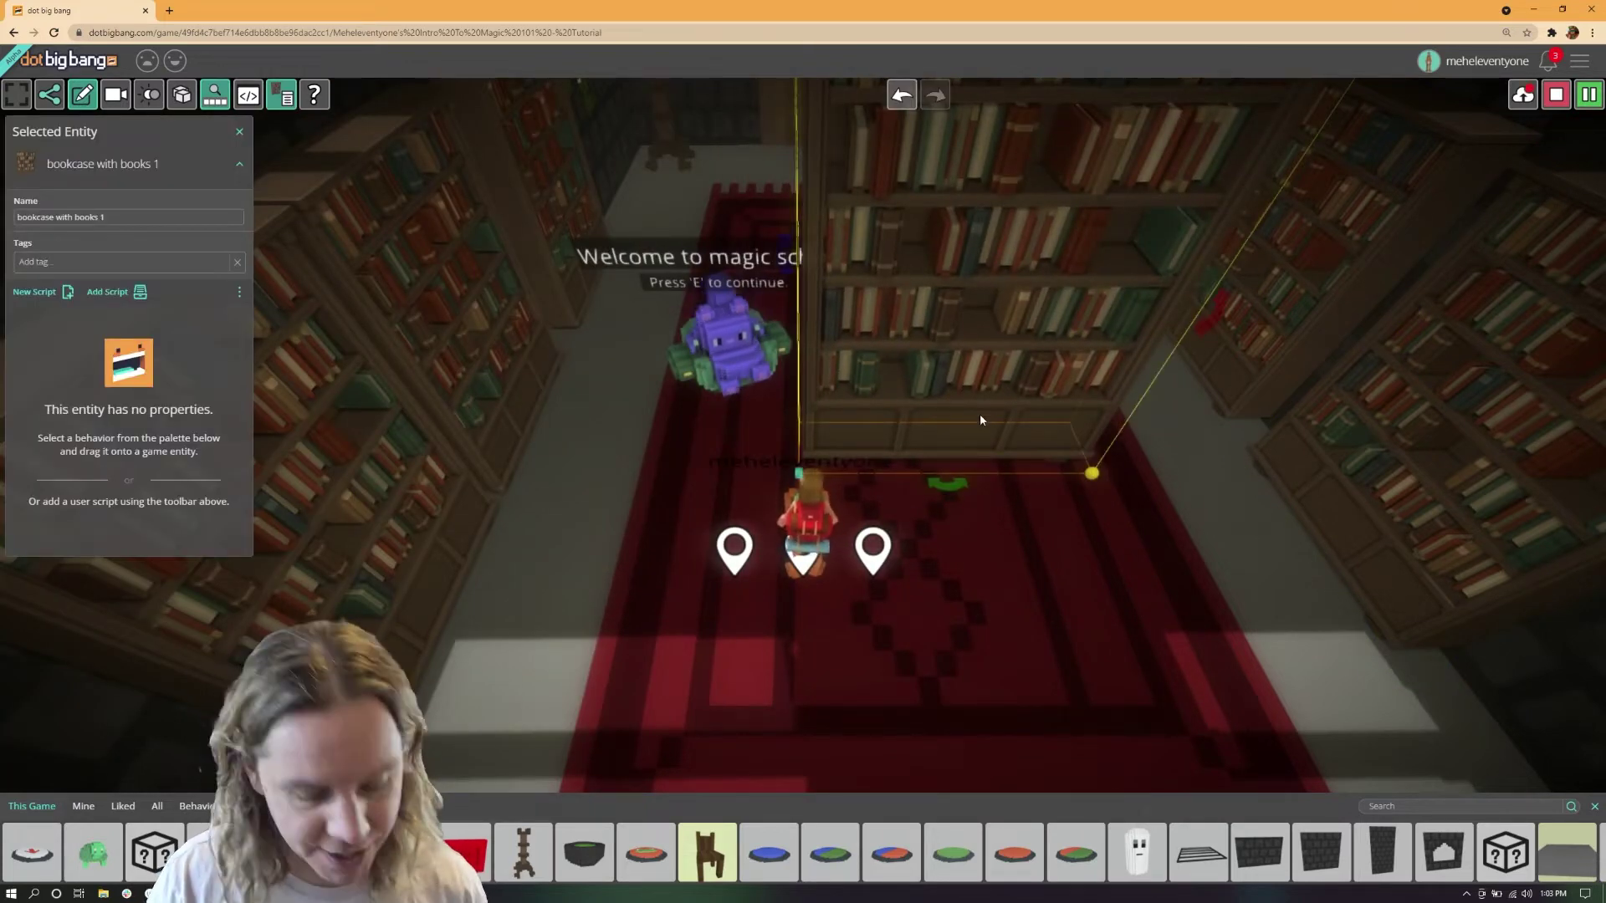
{"action": "key", "text": "Delete"}
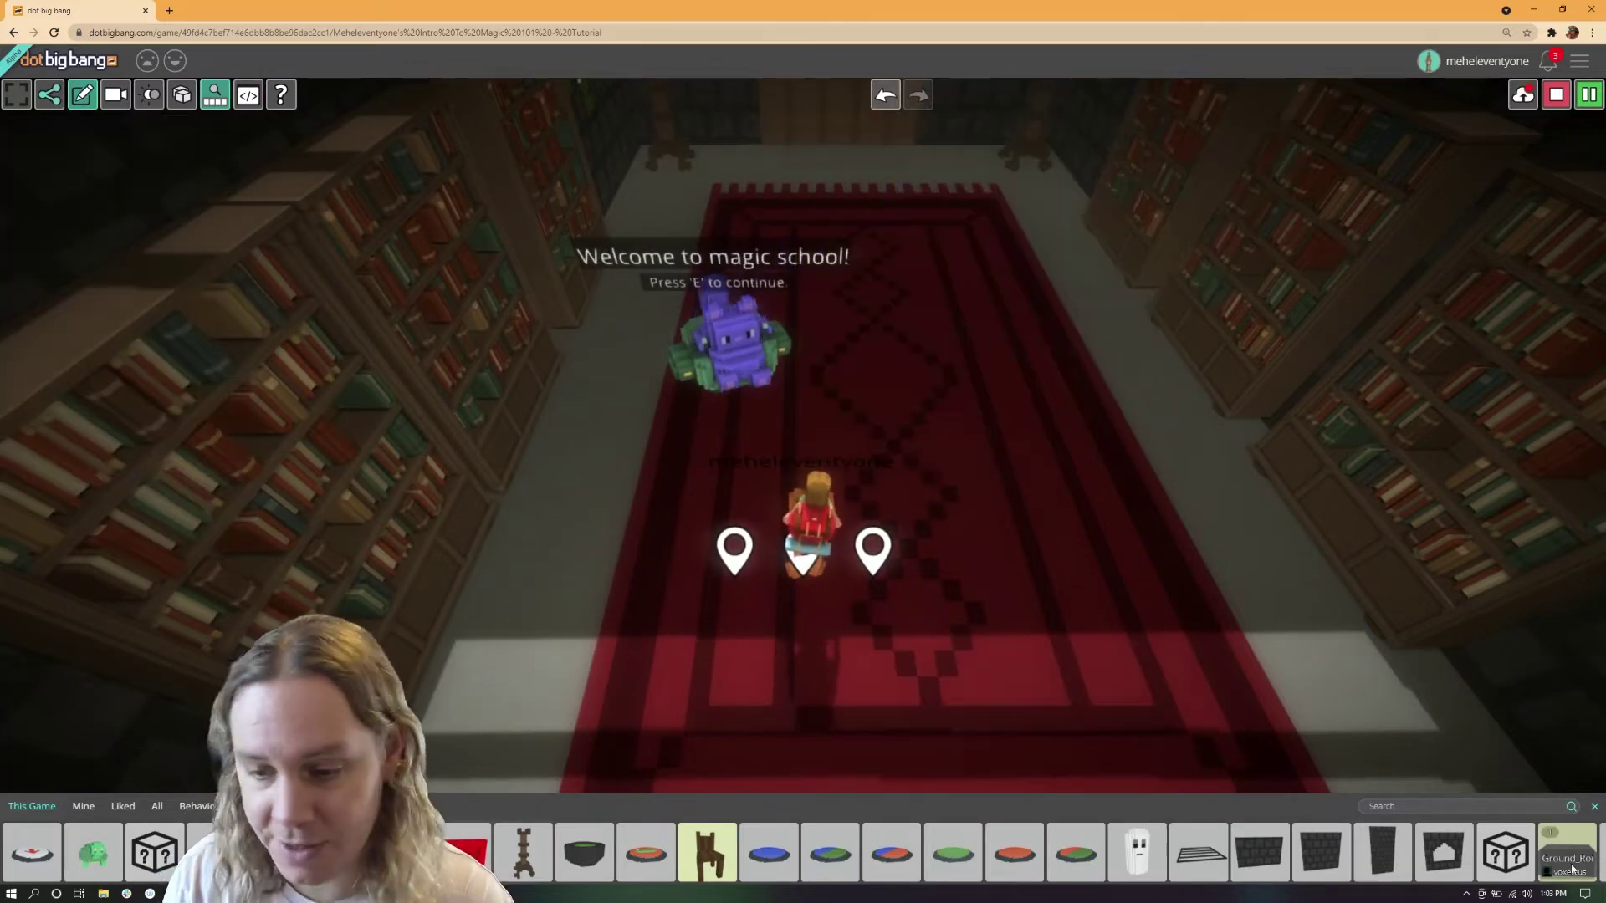
{"action": "left_click", "coordinate": [82, 808]}
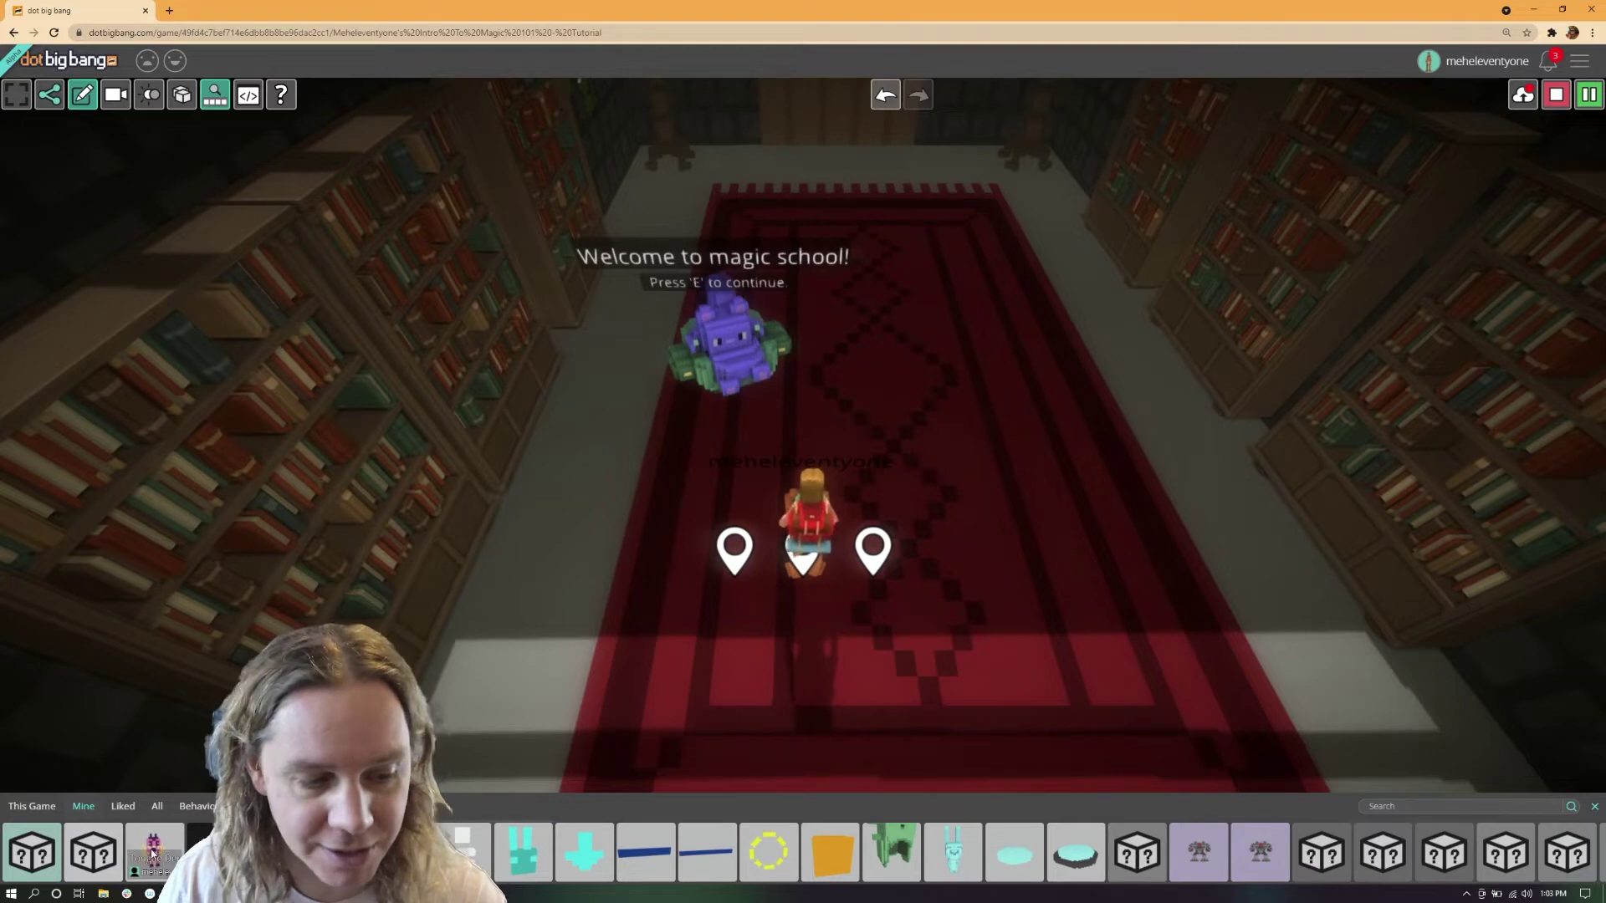
{"action": "left_click_drag", "start_coordinate": [153, 851], "coordinate": [960, 360]}
{"action": "left_click", "coordinate": [960, 362]}
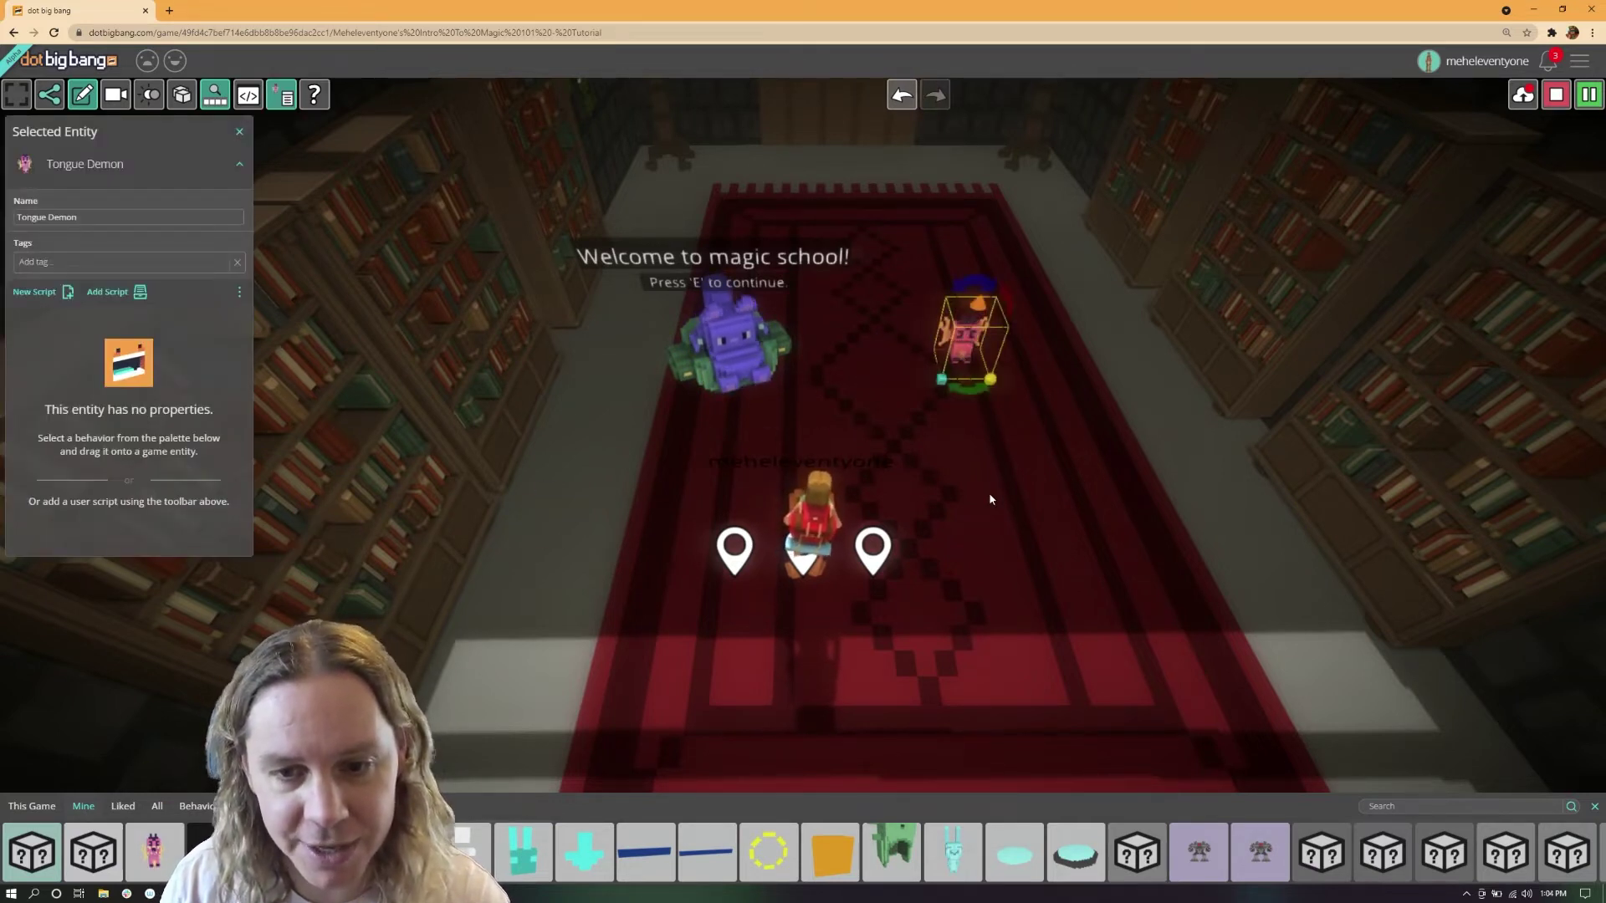
{"action": "key", "text": "Delete"}
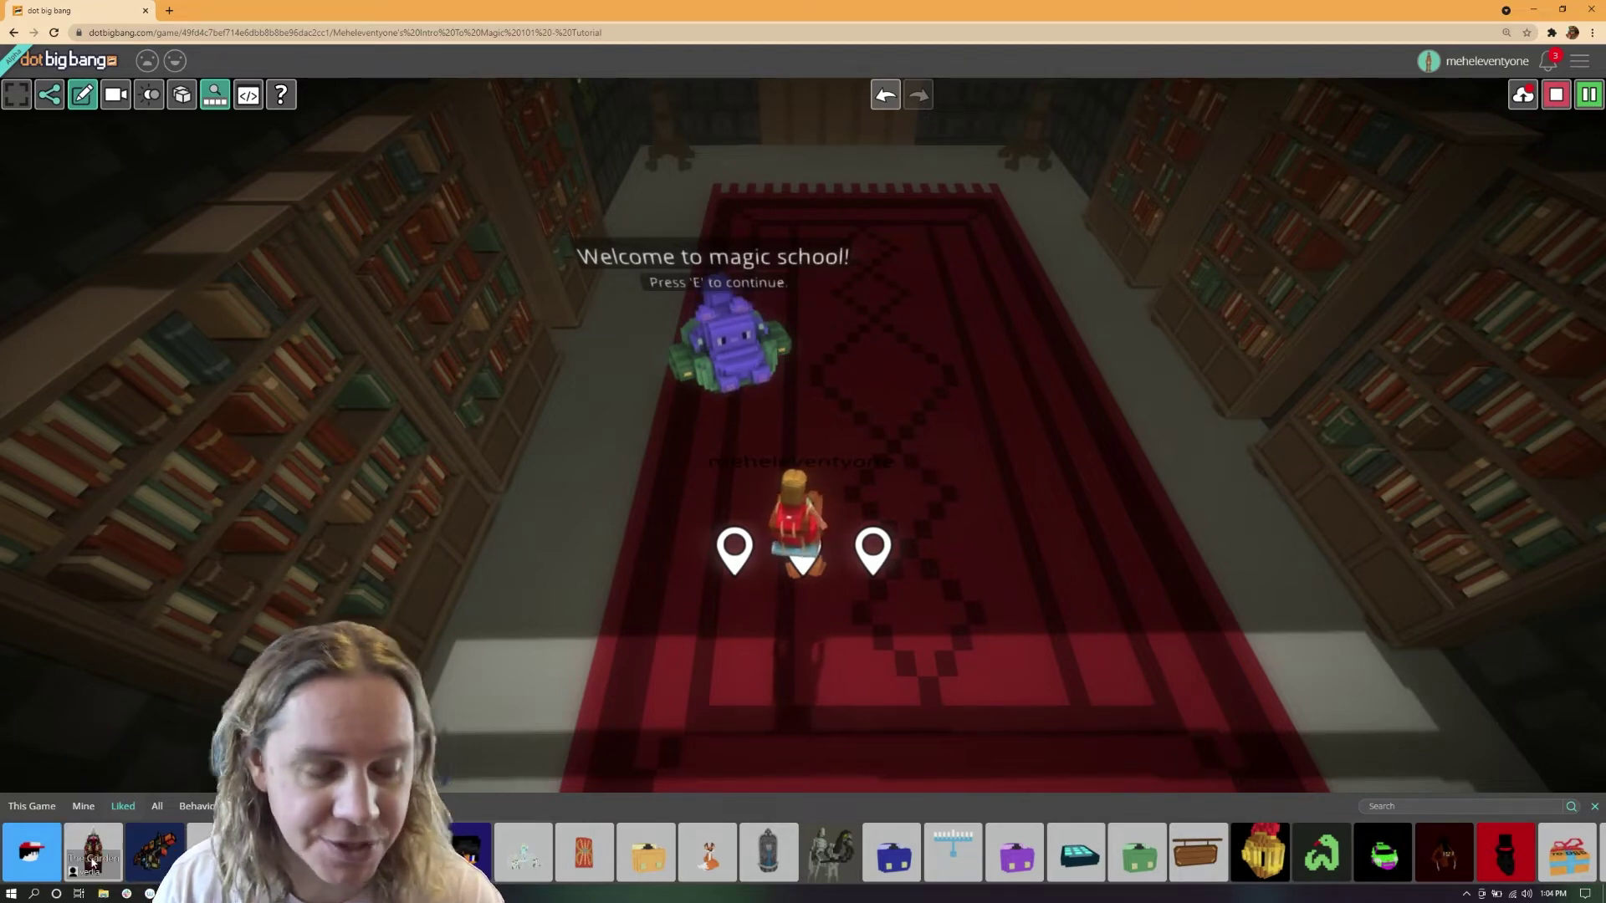
Search the All asset library for 'pillth' to list plinth models.
{"action": "left_click", "coordinate": [156, 807]}
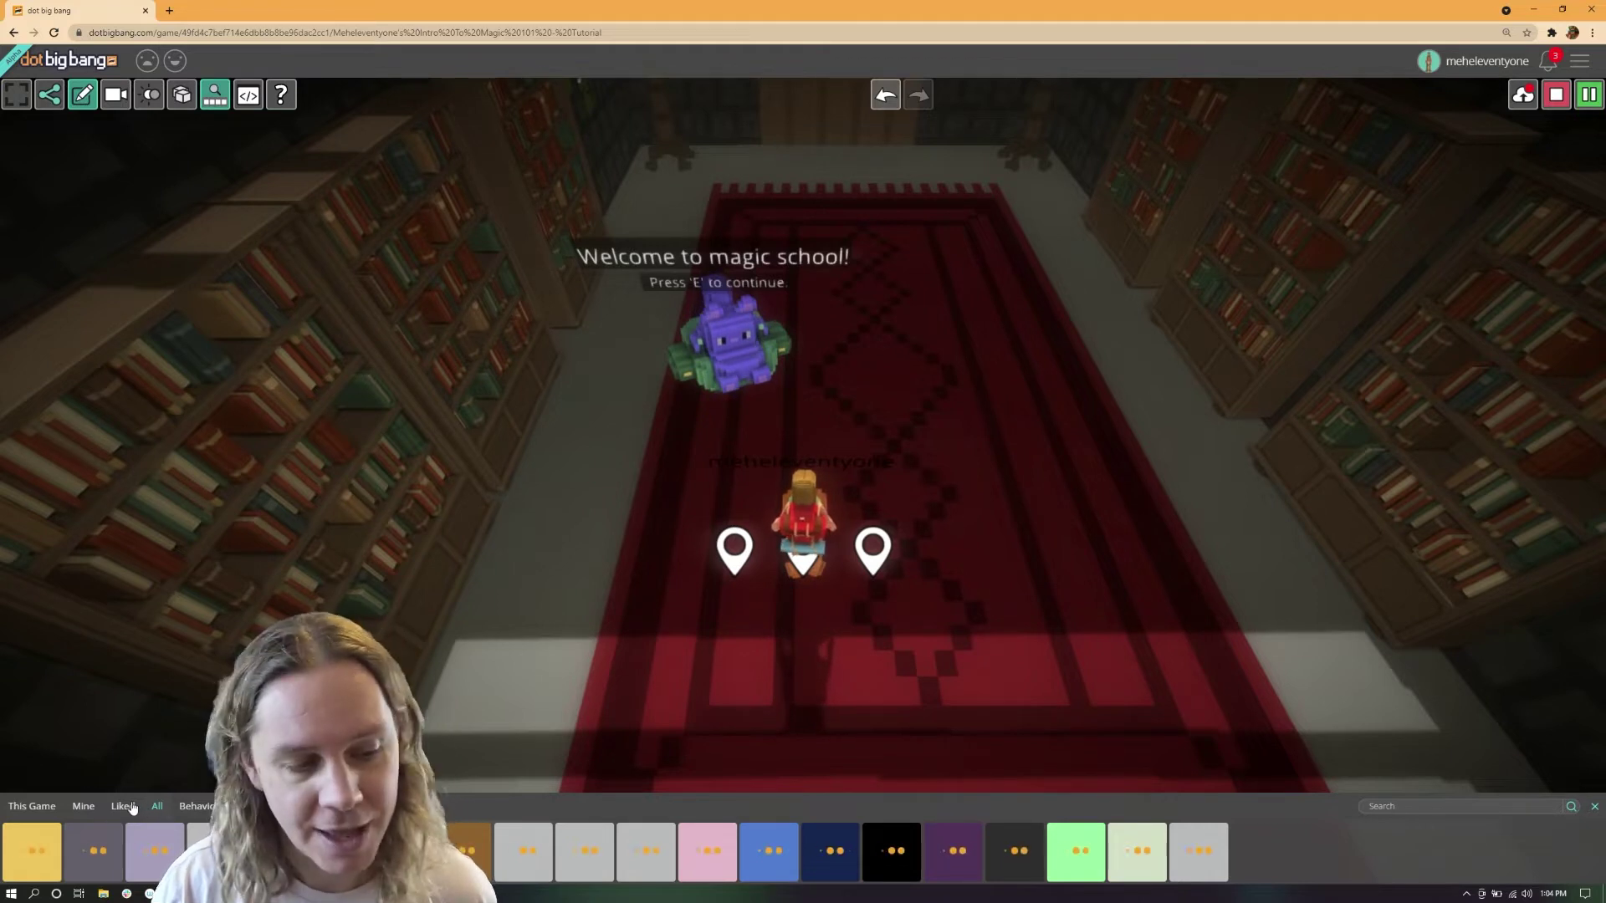
{"action": "left_click", "coordinate": [1448, 808]}
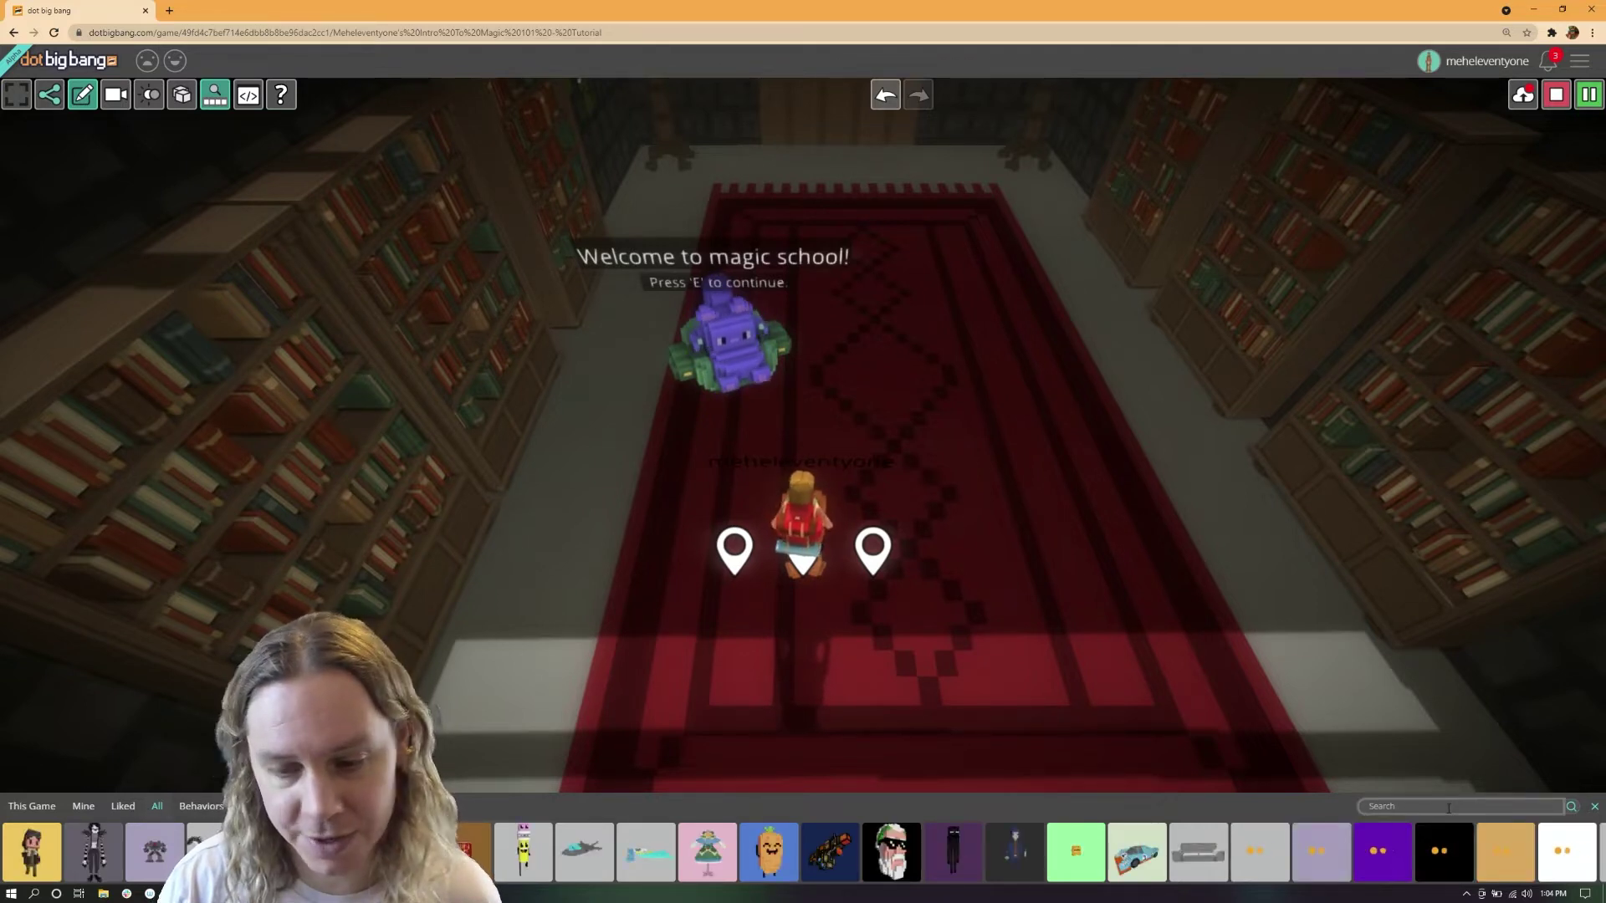
{"action": "type", "text": "pill"}
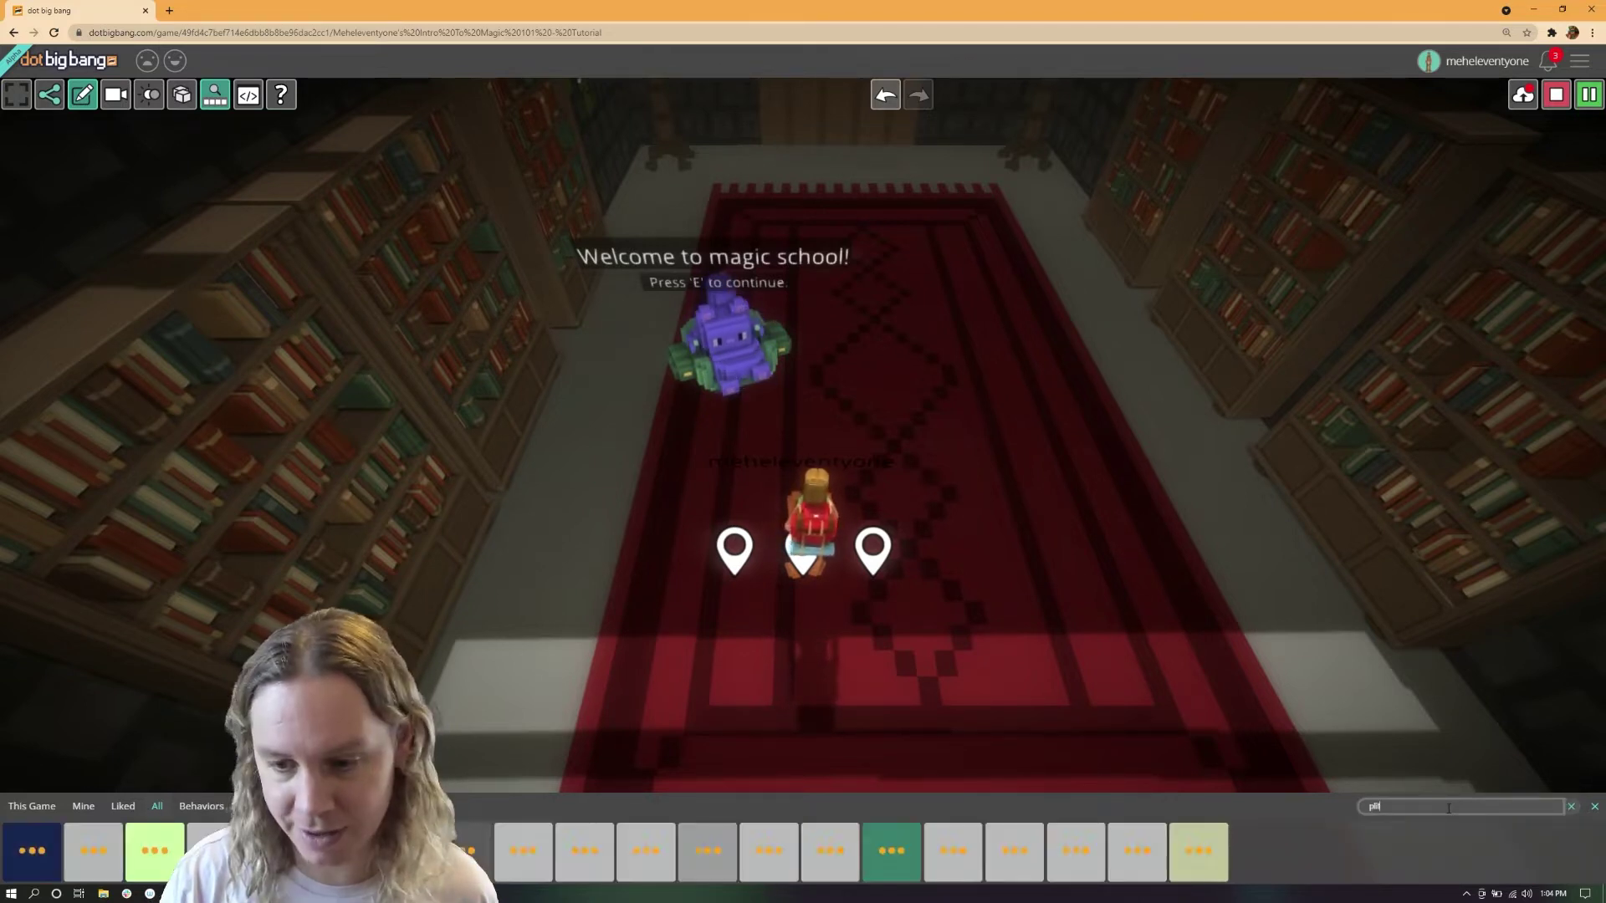
{"action": "type", "text": "th"}
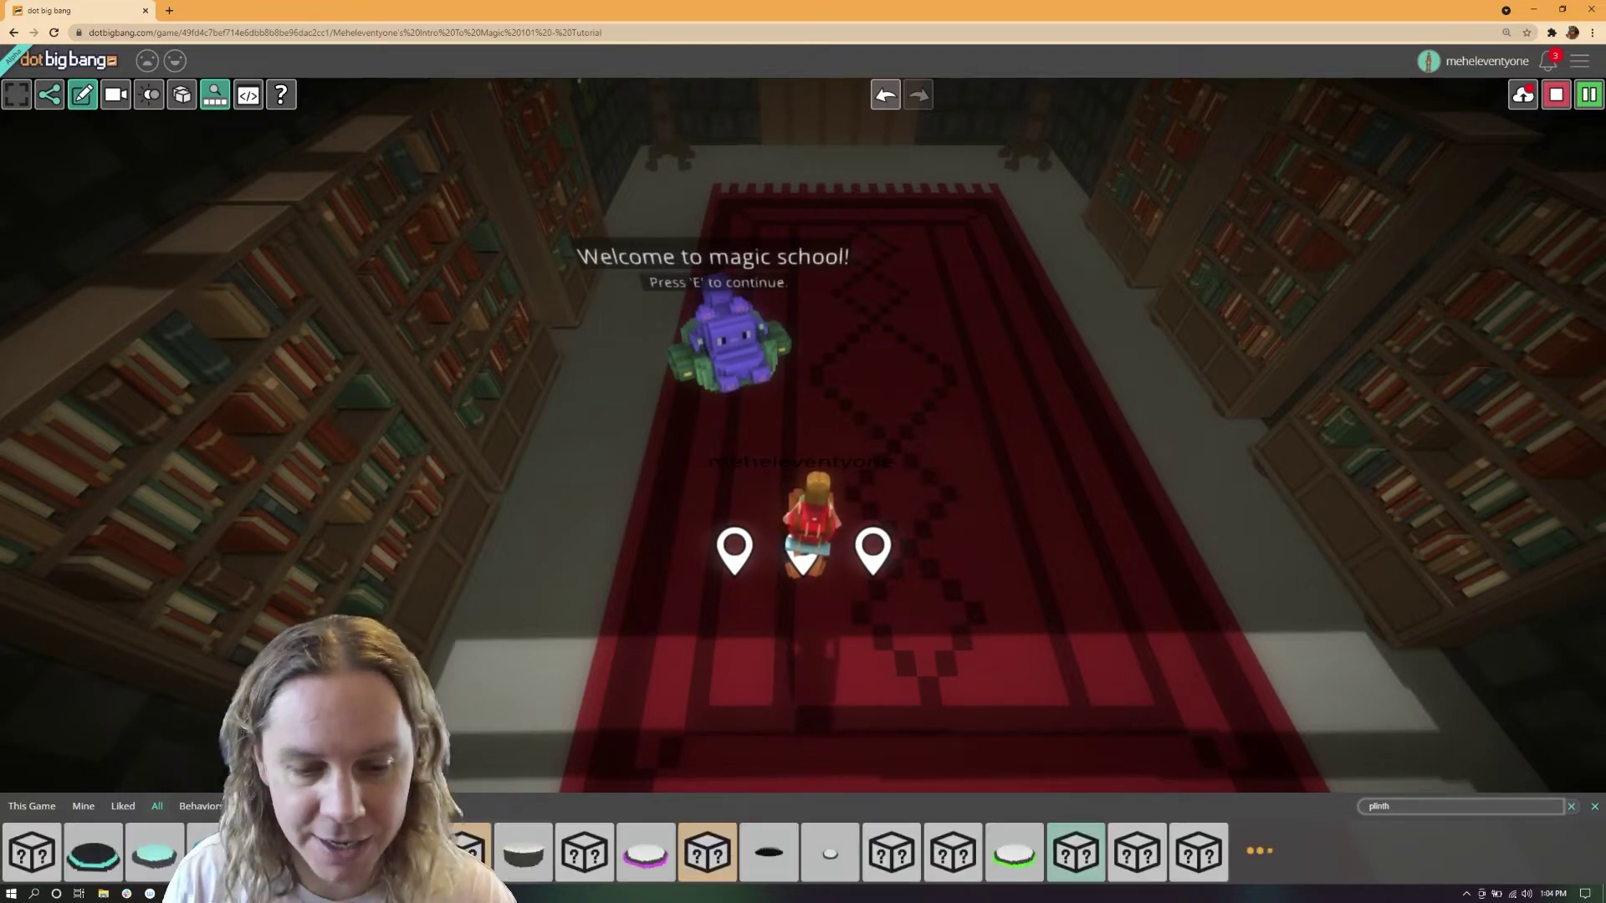
Place a Basic Turtle from This Game on the right side of the red rug.
{"action": "left_click", "coordinate": [201, 805]}
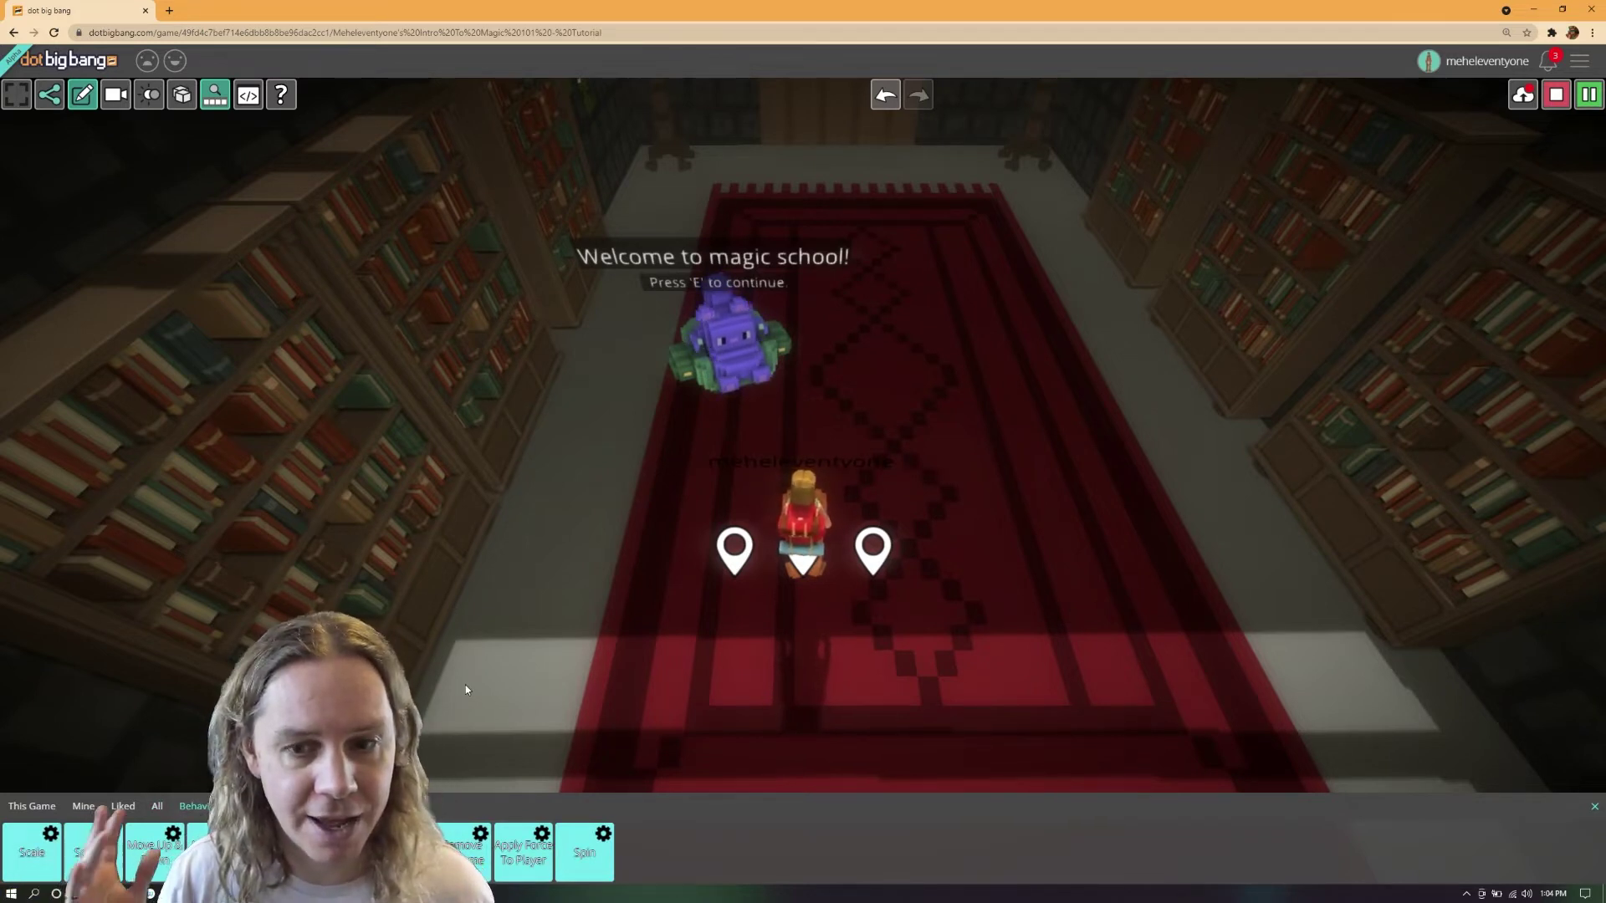
{"action": "left_click", "coordinate": [32, 806]}
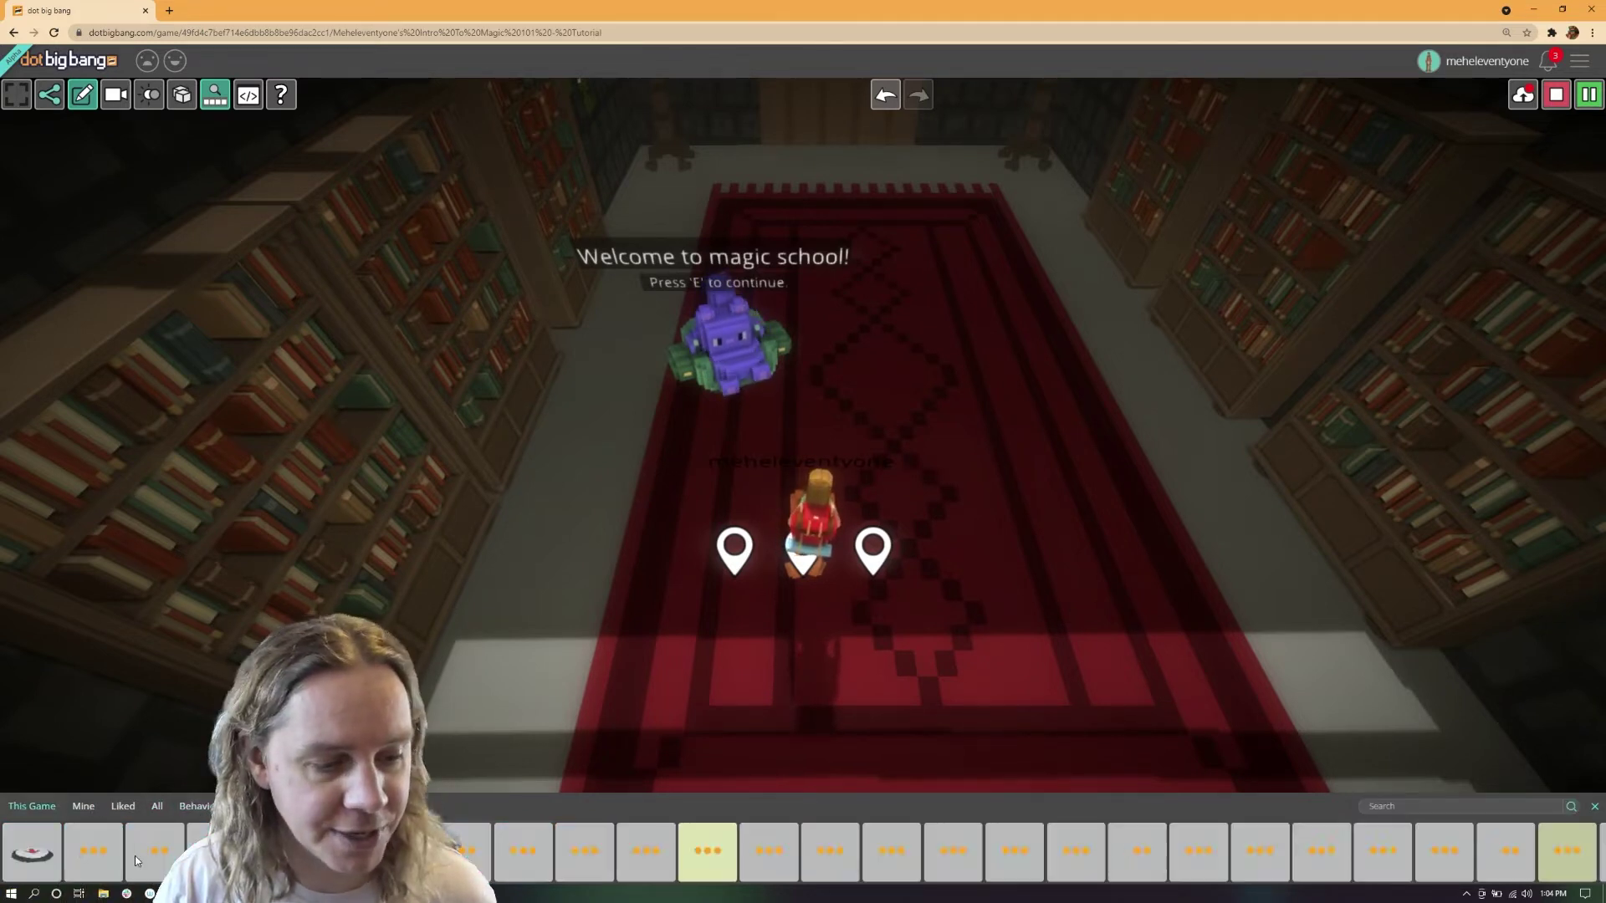
{"action": "left_click_drag", "start_coordinate": [77, 834], "coordinate": [986, 344]}
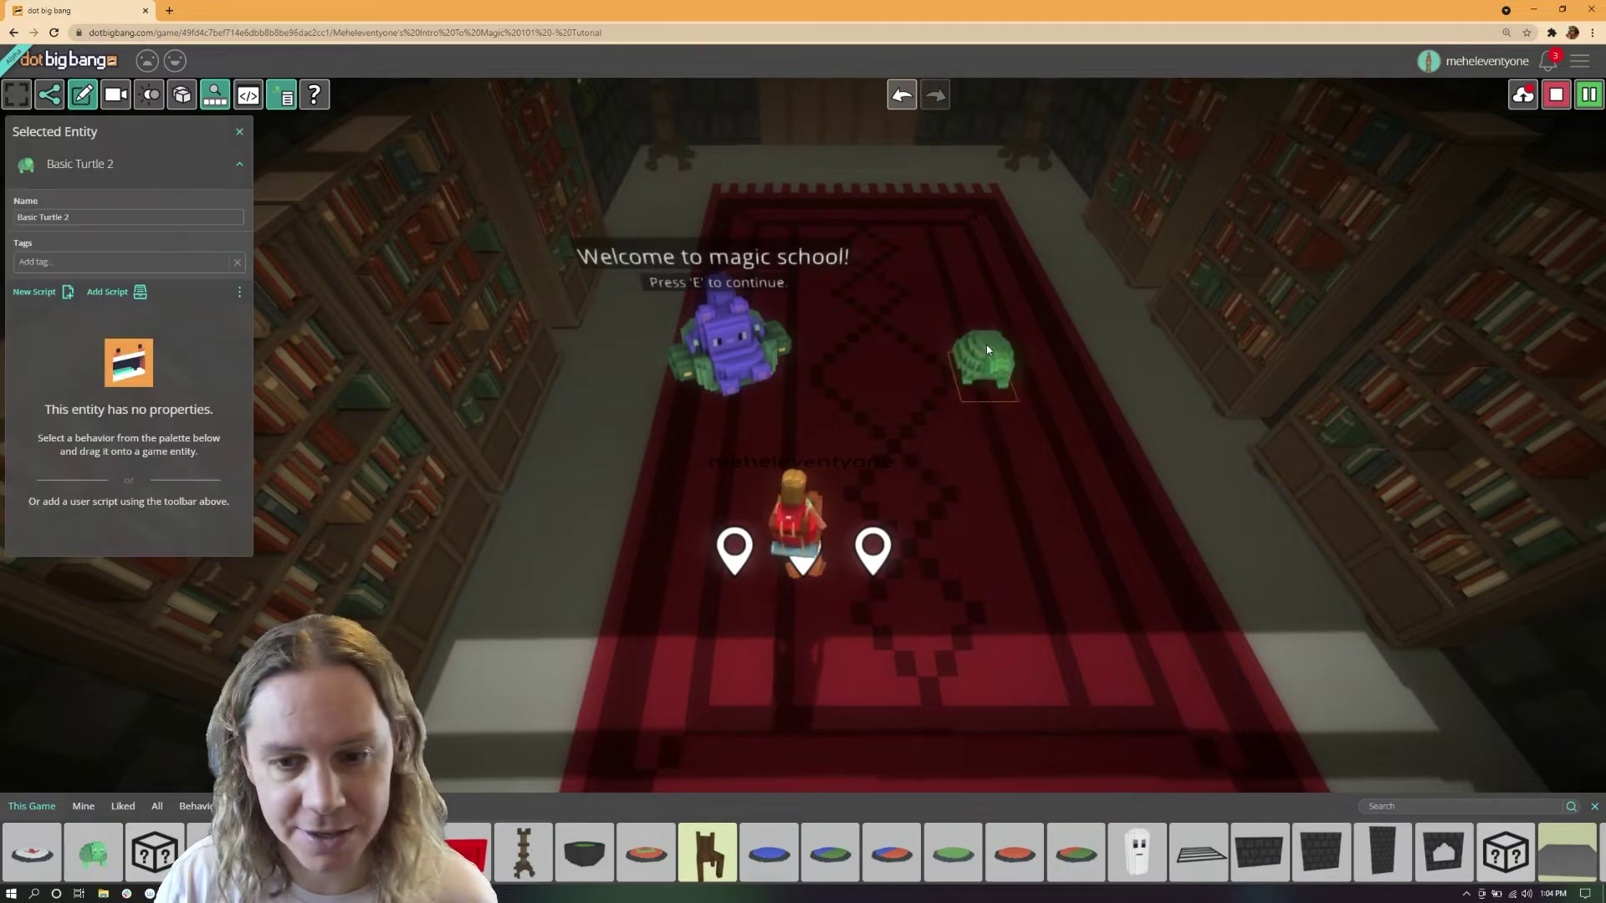
Attach the Move Left & Right behaviour to the turtle, then remove that script again.
{"action": "left_click", "coordinate": [194, 805]}
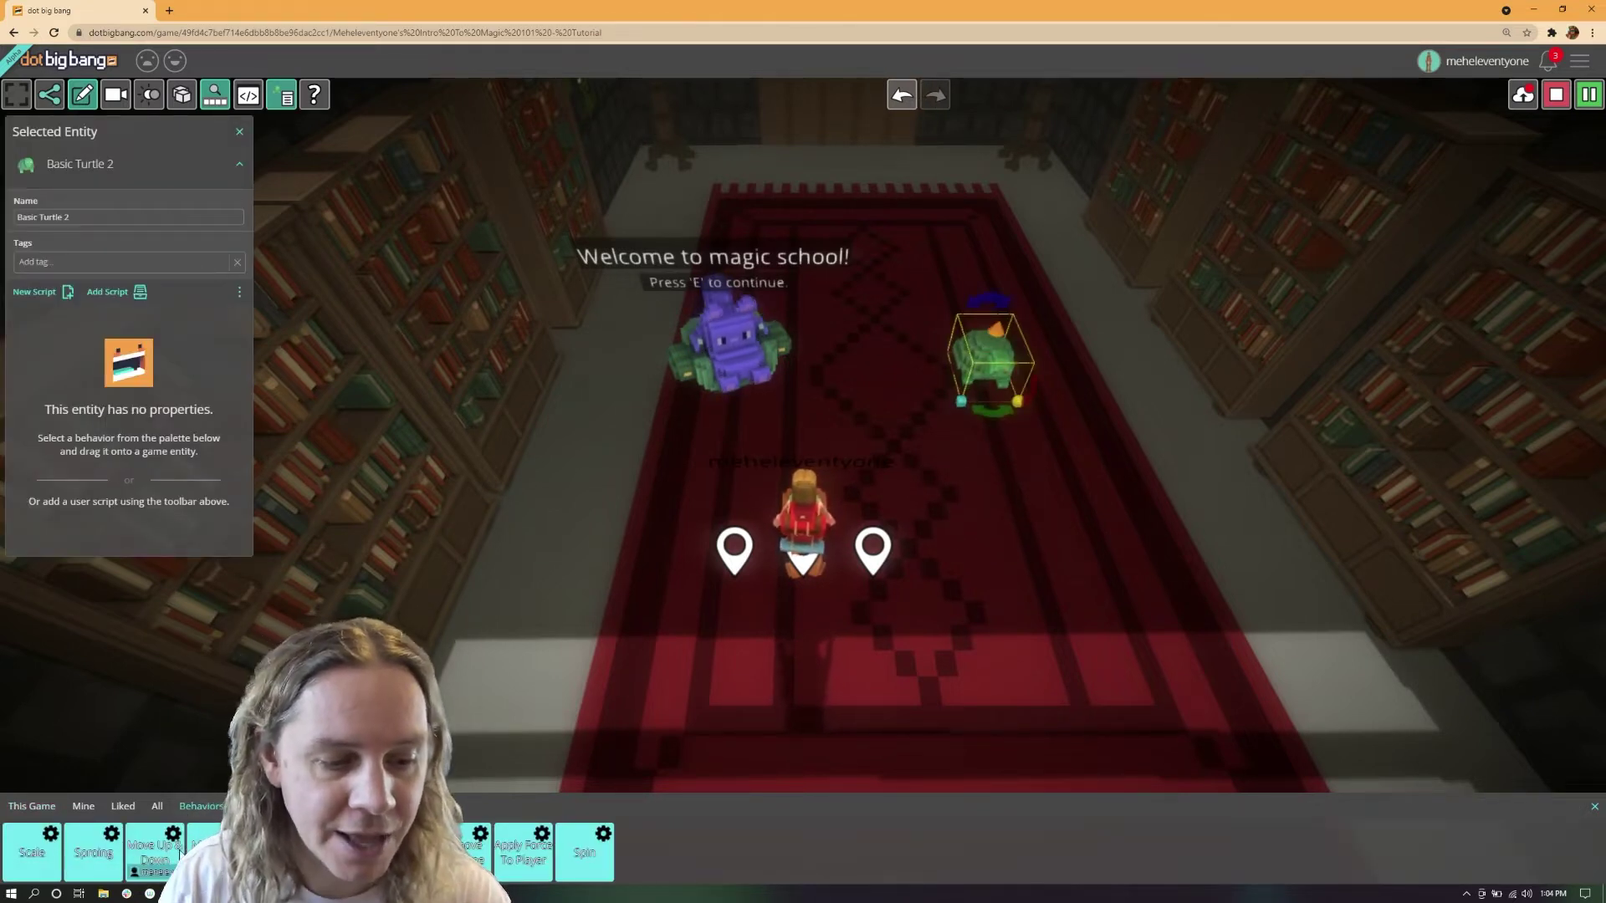
{"action": "left_click_drag", "start_coordinate": [276, 852], "coordinate": [994, 362]}
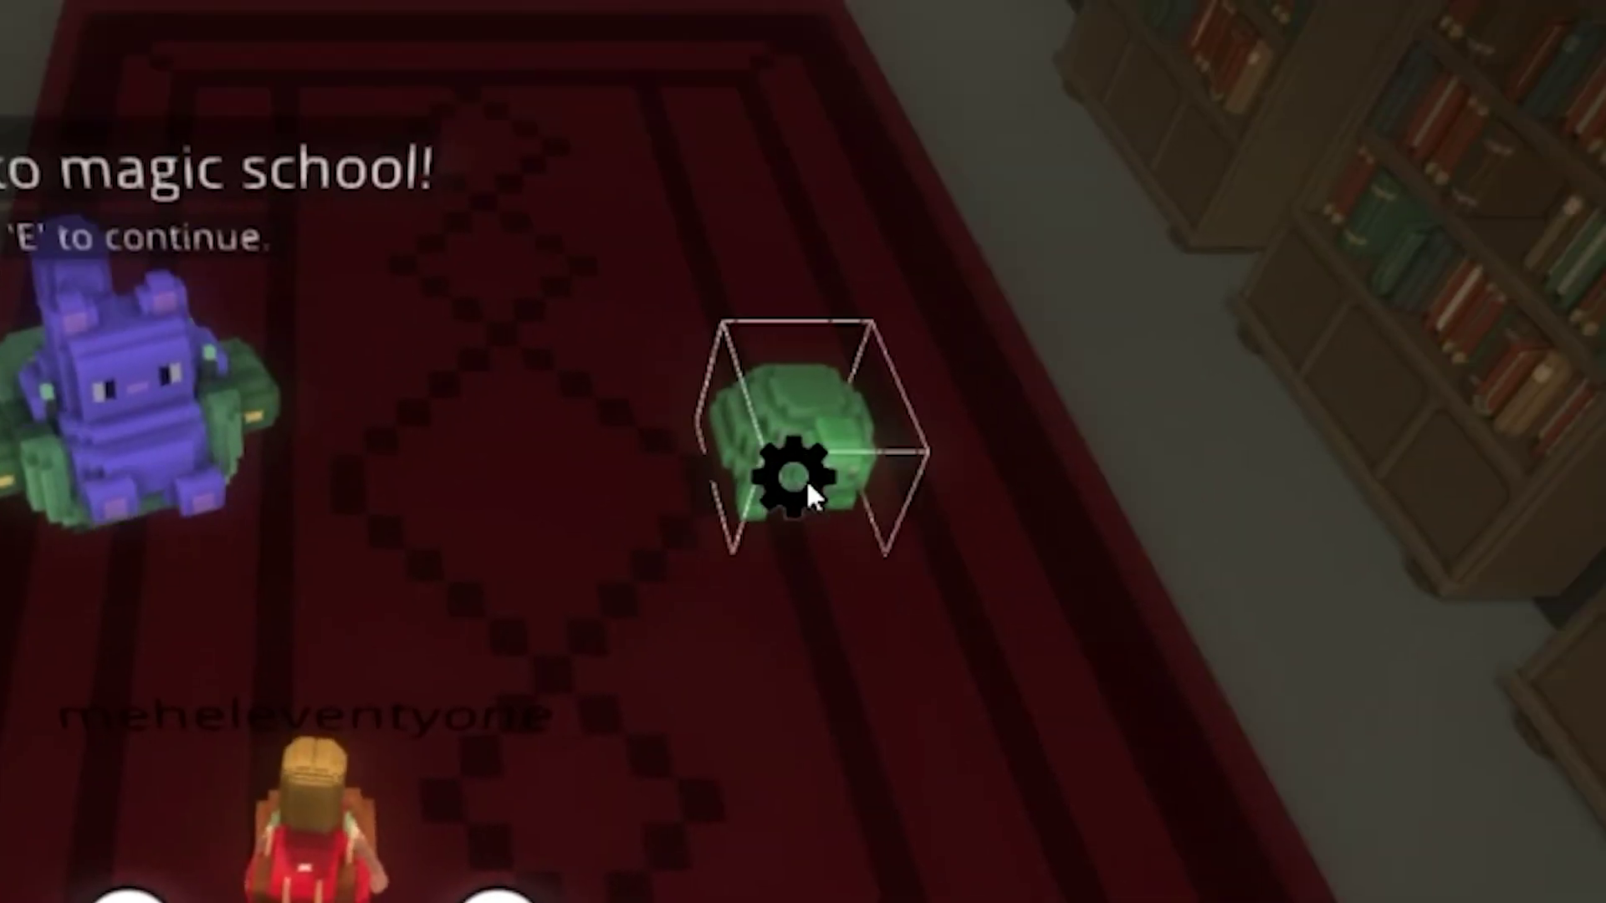
{"action": "left_click_drag", "start_coordinate": [809, 450], "coordinate": [810, 450]}
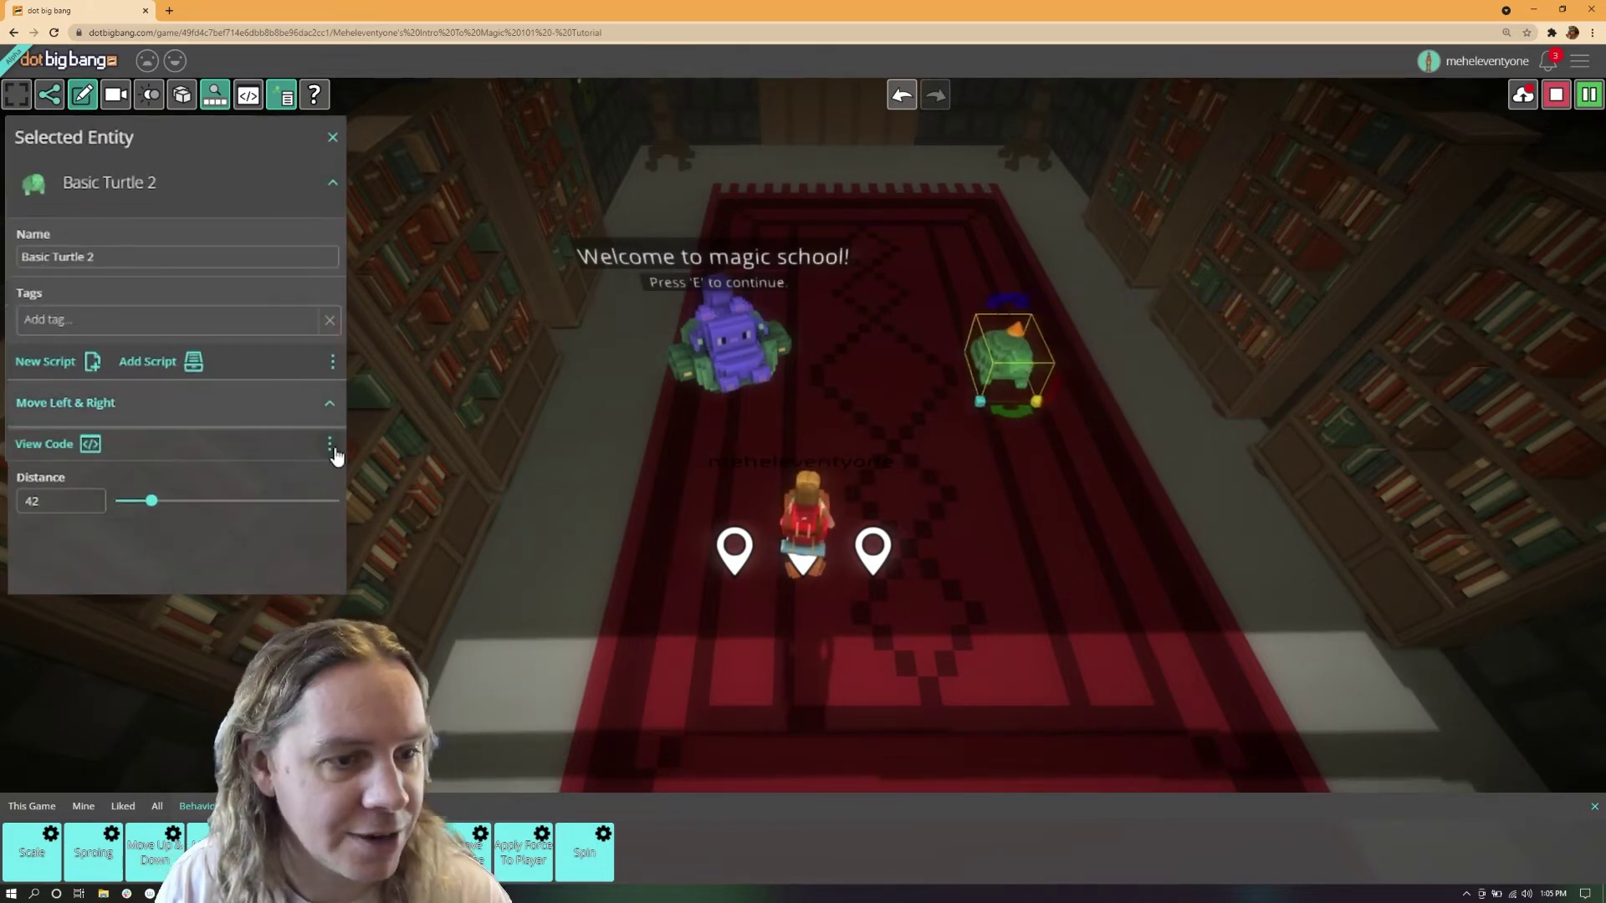
{"action": "left_click", "coordinate": [332, 452]}
{"action": "left_click", "coordinate": [287, 474]}
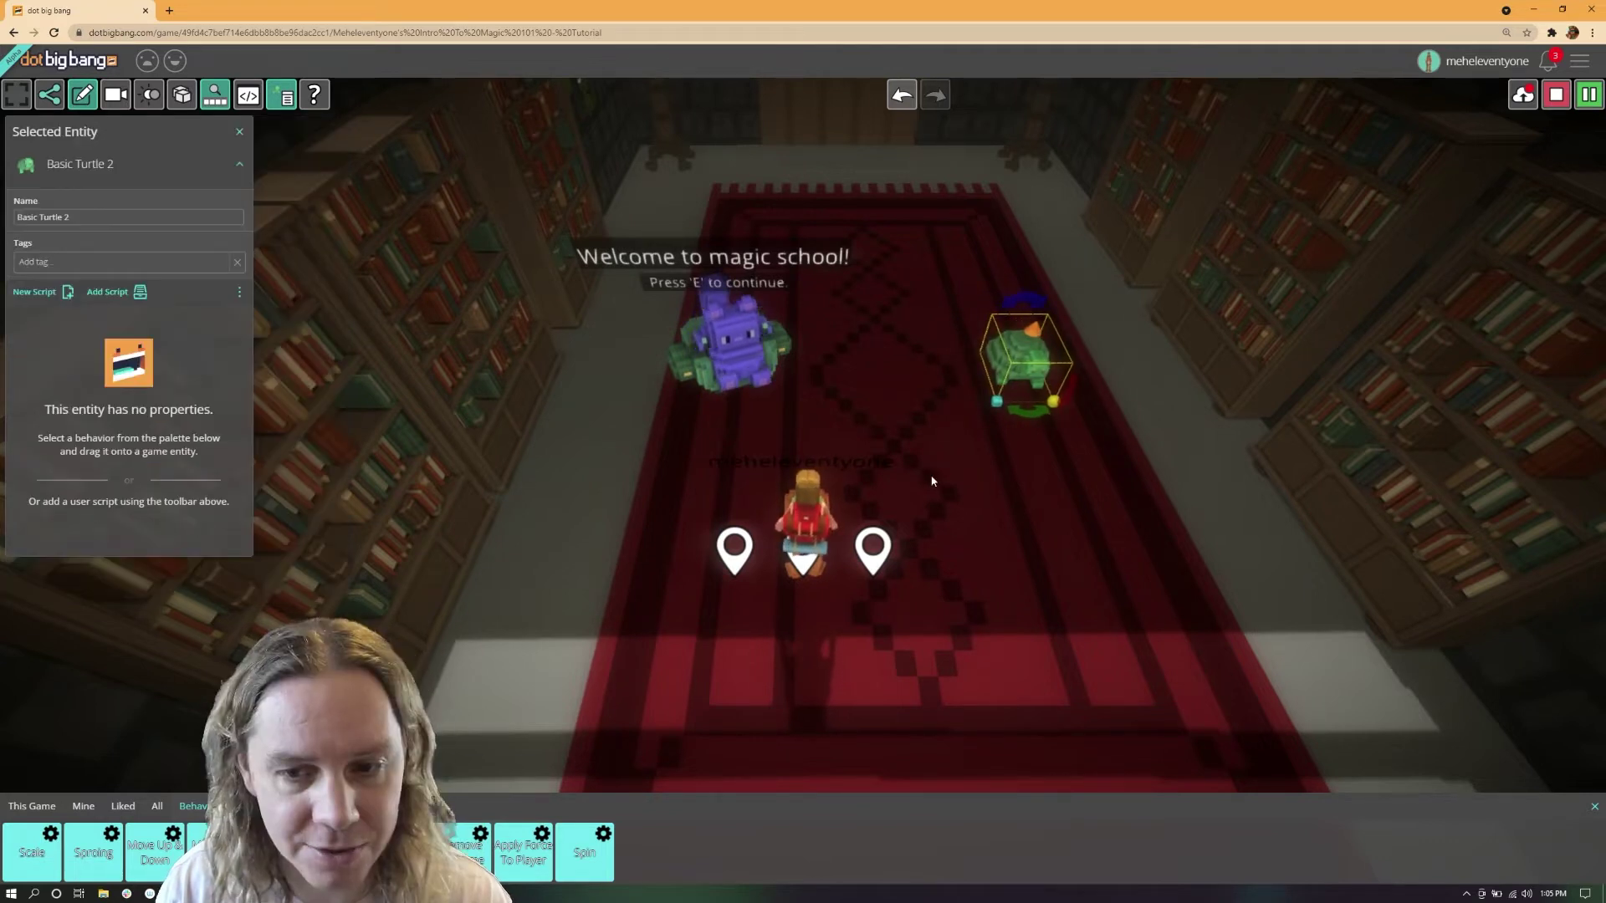
{"action": "left_click", "coordinate": [920, 485]}
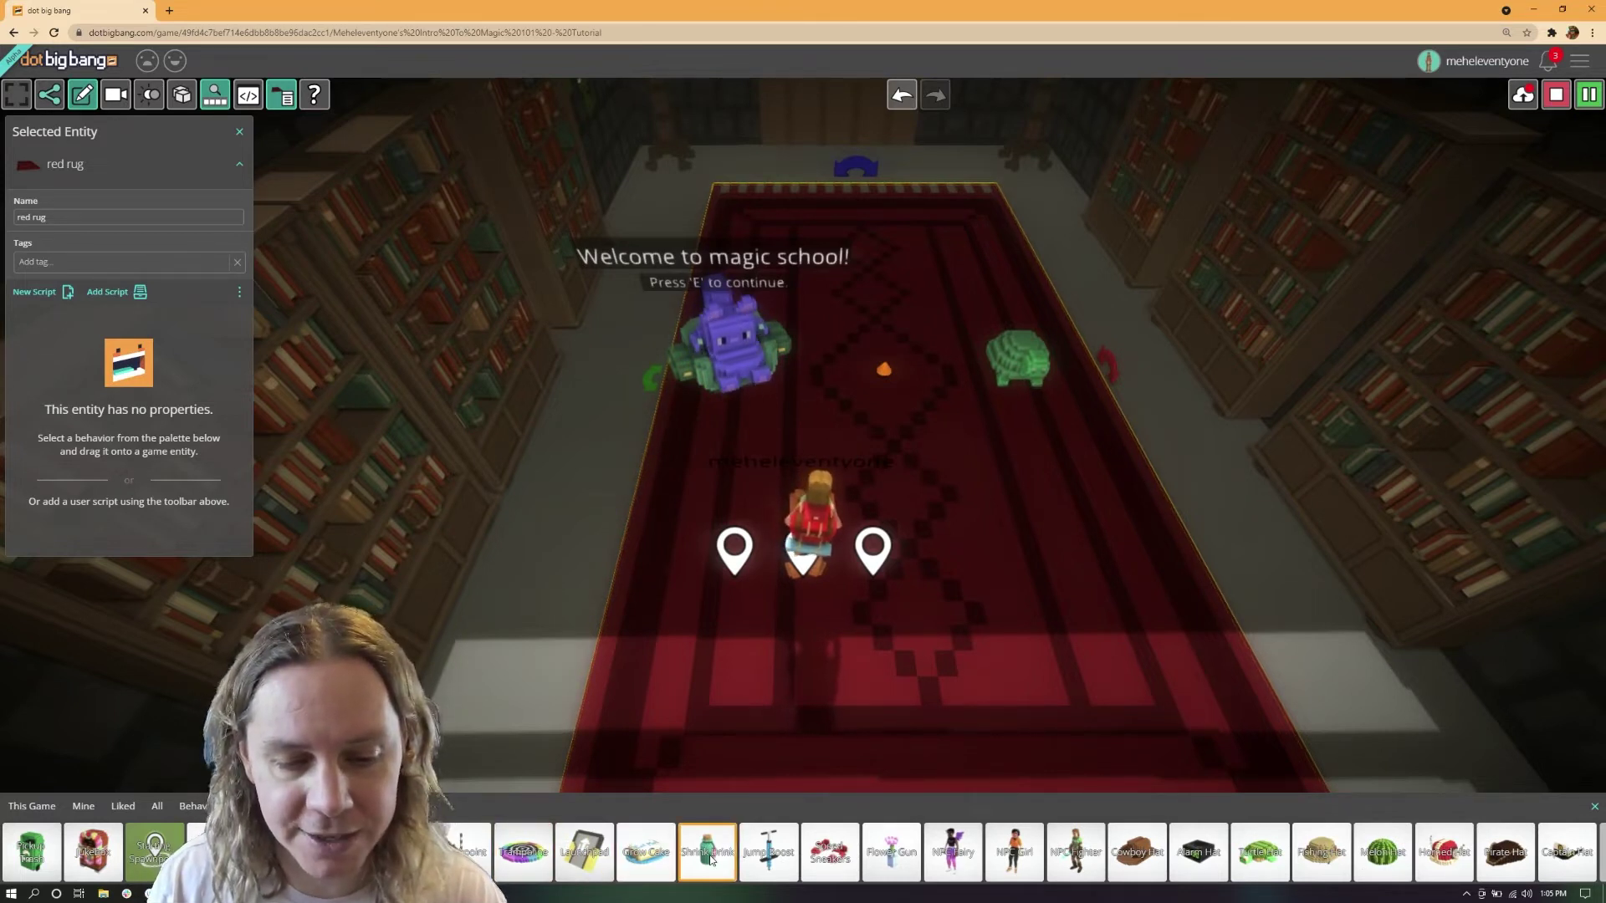
Drop a Grow Cake on the rug, then reset the game to its welcome scene.
{"action": "left_click_drag", "start_coordinate": [646, 853], "coordinate": [912, 435]}
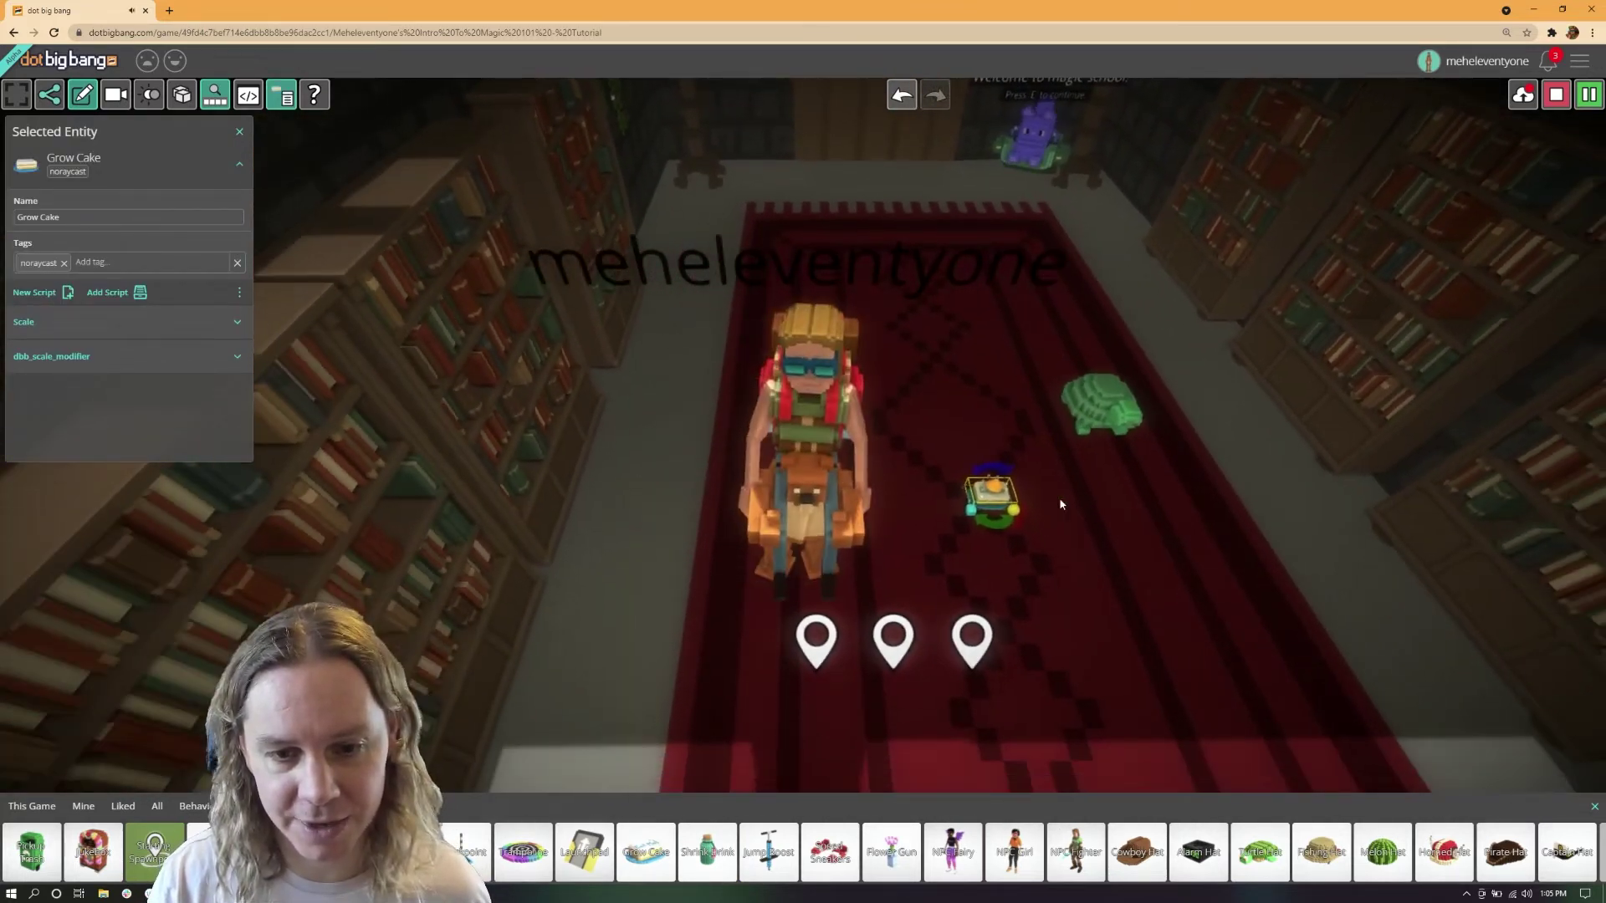
{"action": "left_click", "coordinate": [1555, 94]}
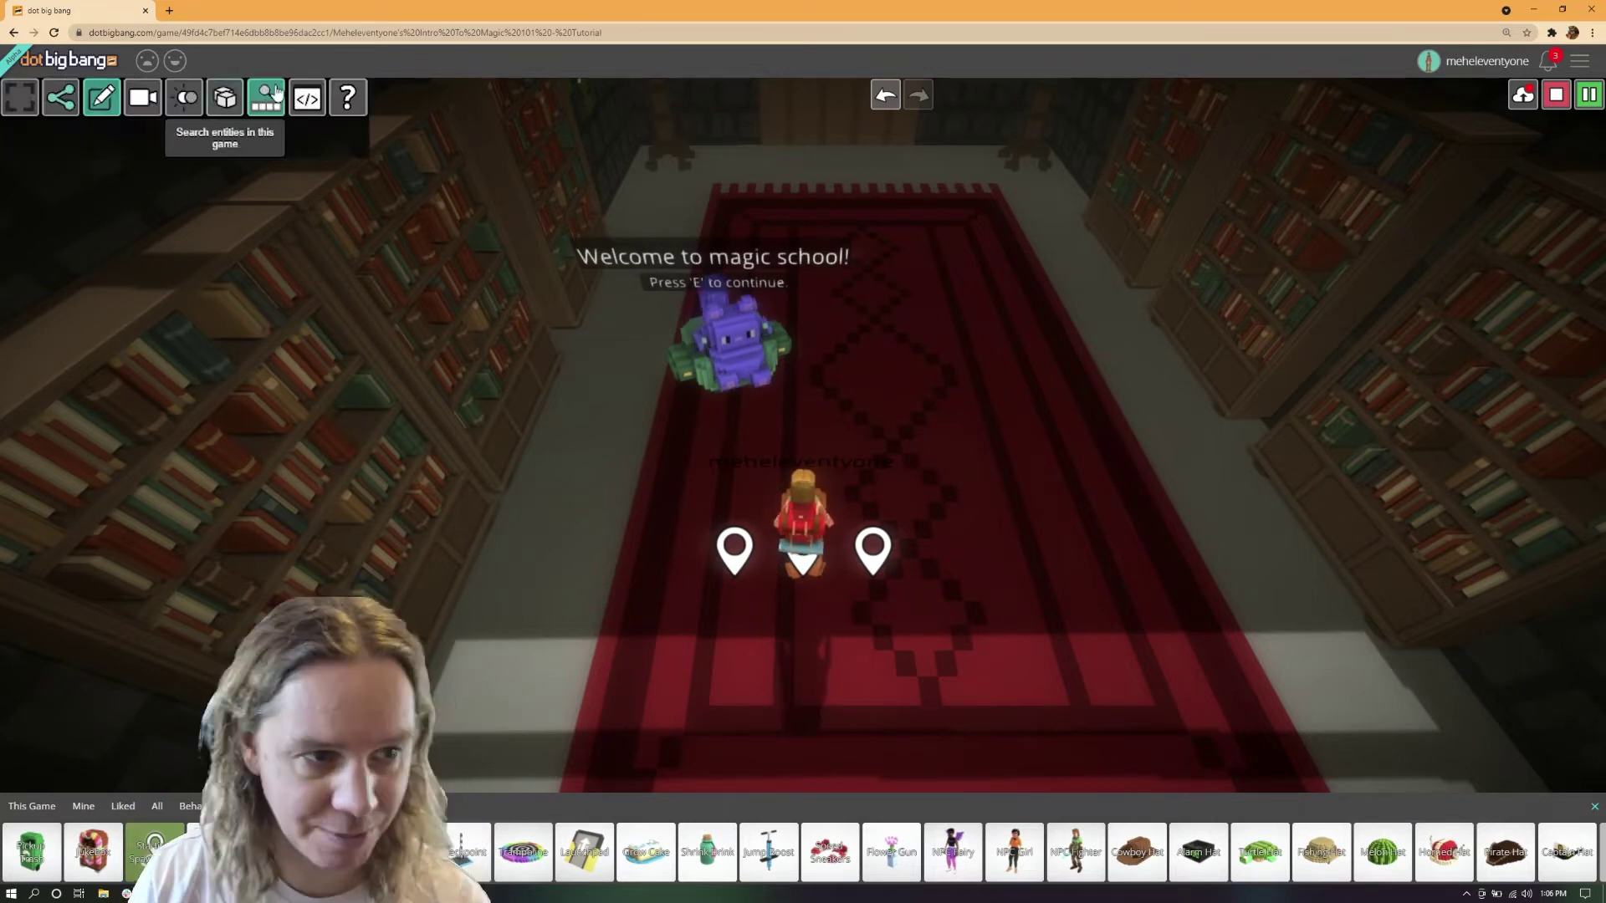
Start sharing the game for multiplayer and save it when prompted.
{"action": "left_click", "coordinate": [215, 95]}
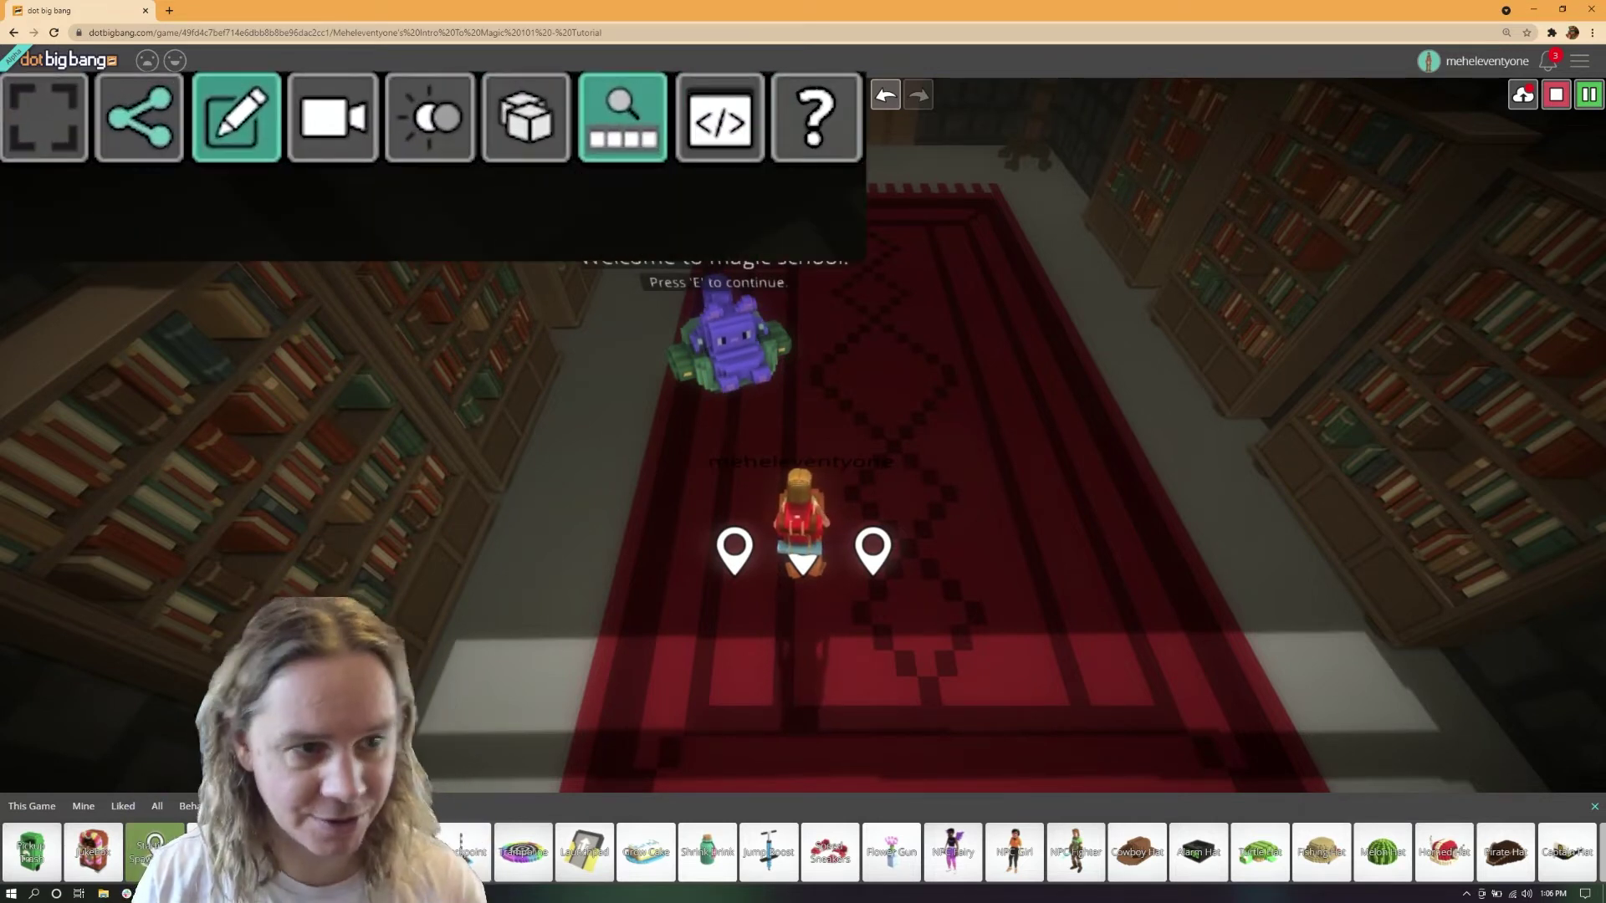
{"action": "left_click", "coordinate": [144, 127]}
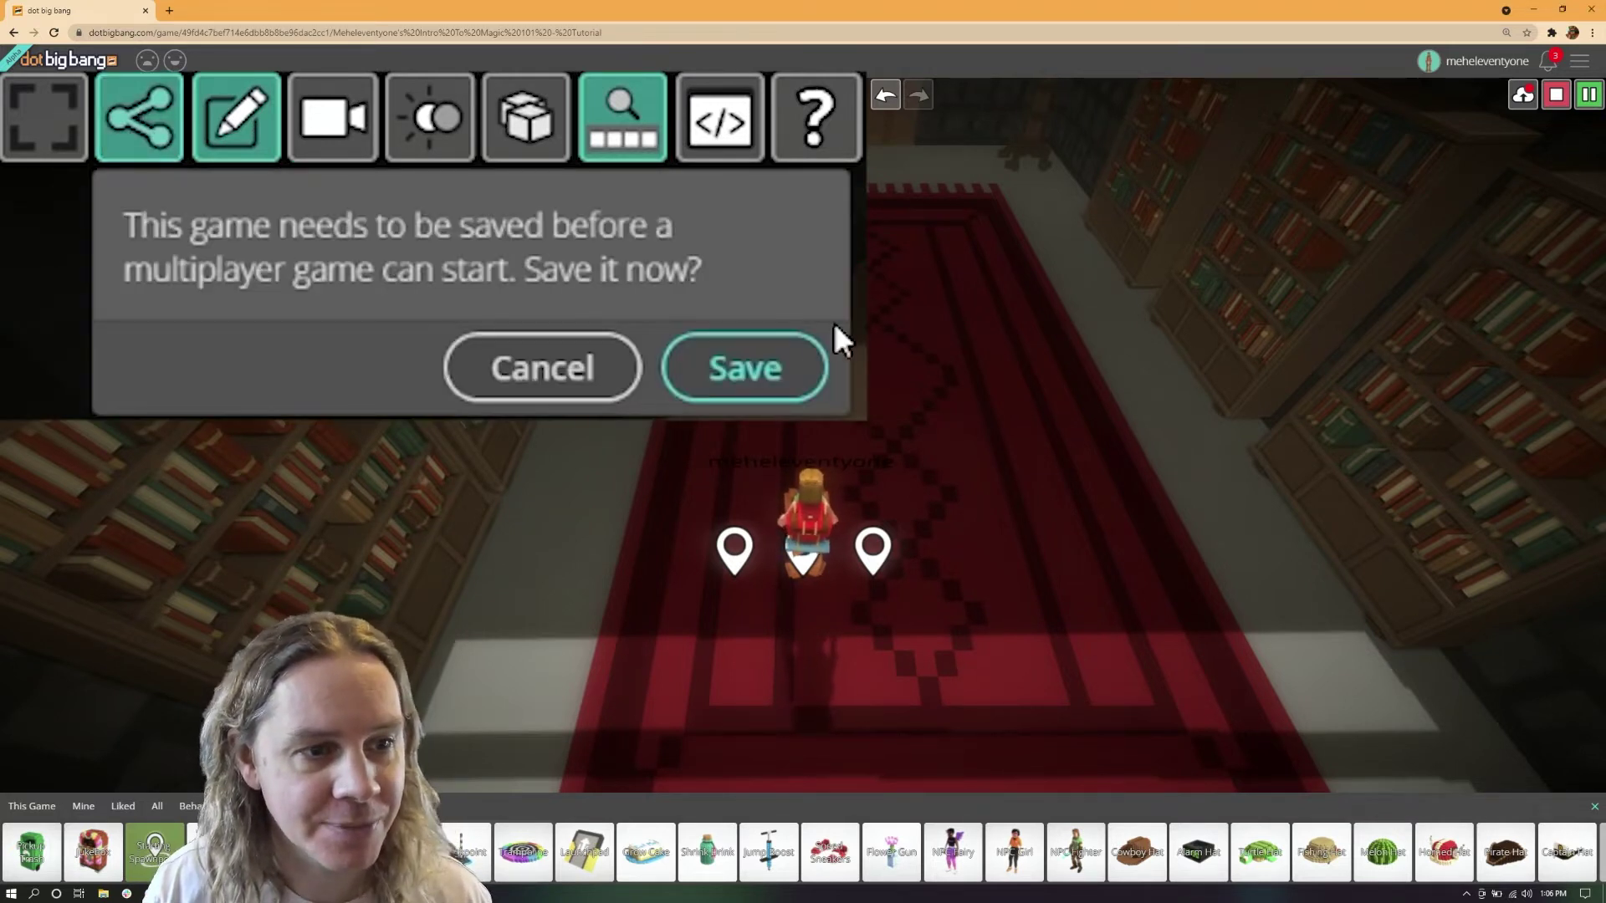
{"action": "left_click", "coordinate": [719, 378]}
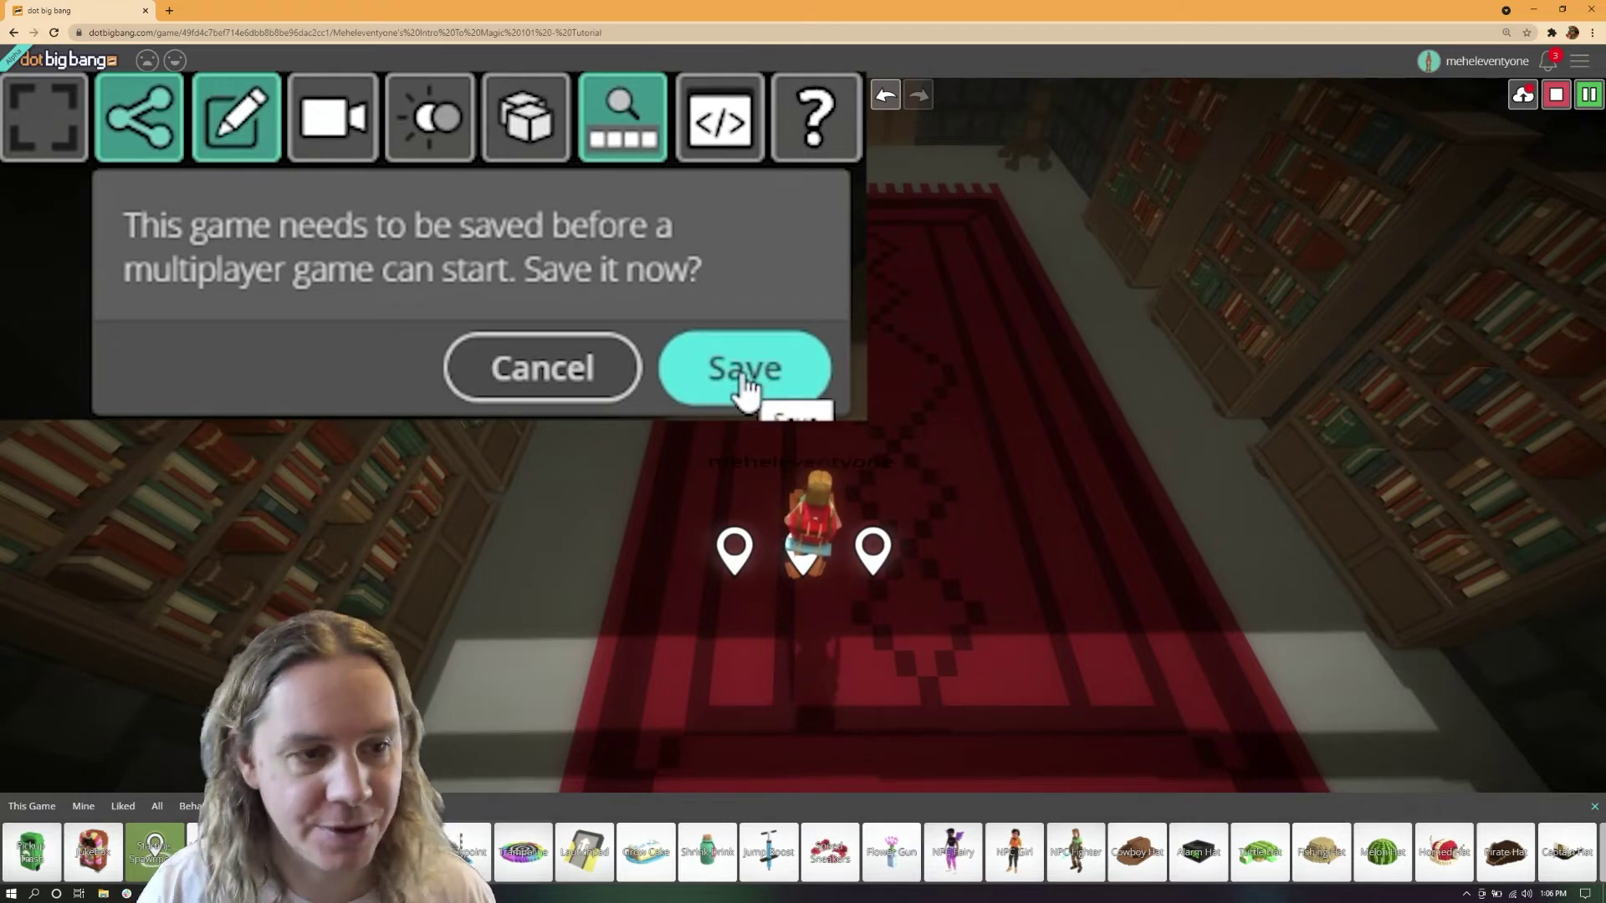
{"action": "left_click", "coordinate": [742, 392]}
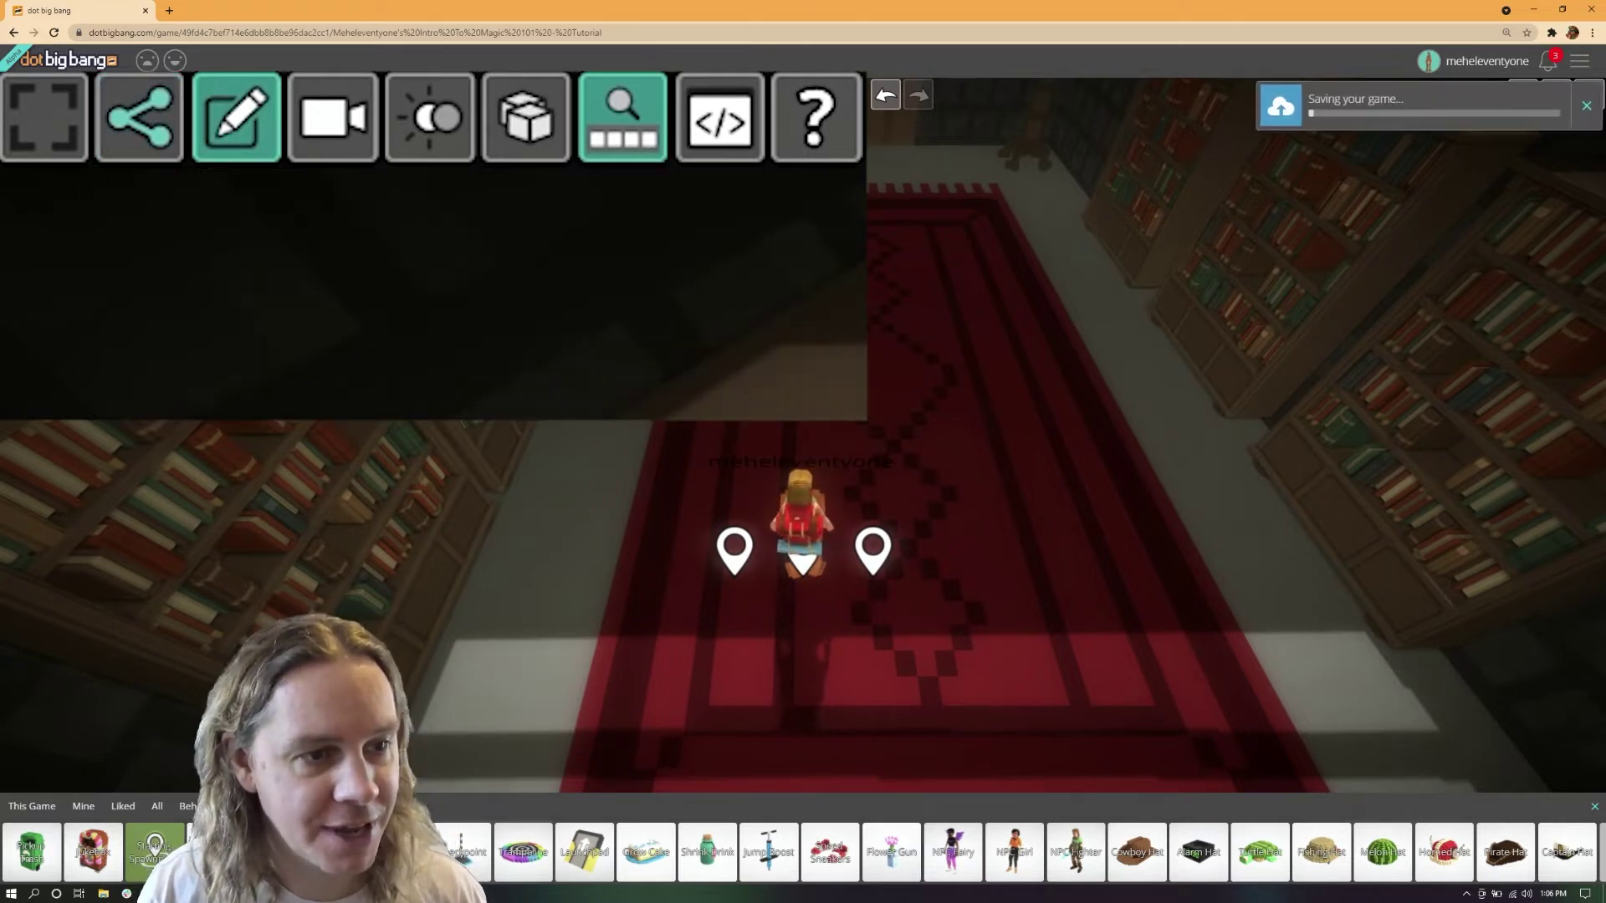
Copy the multiplayer invitation link, then bring it up again from edit mode.
{"action": "left_click", "coordinate": [157, 139]}
{"action": "left_click", "coordinate": [772, 347]}
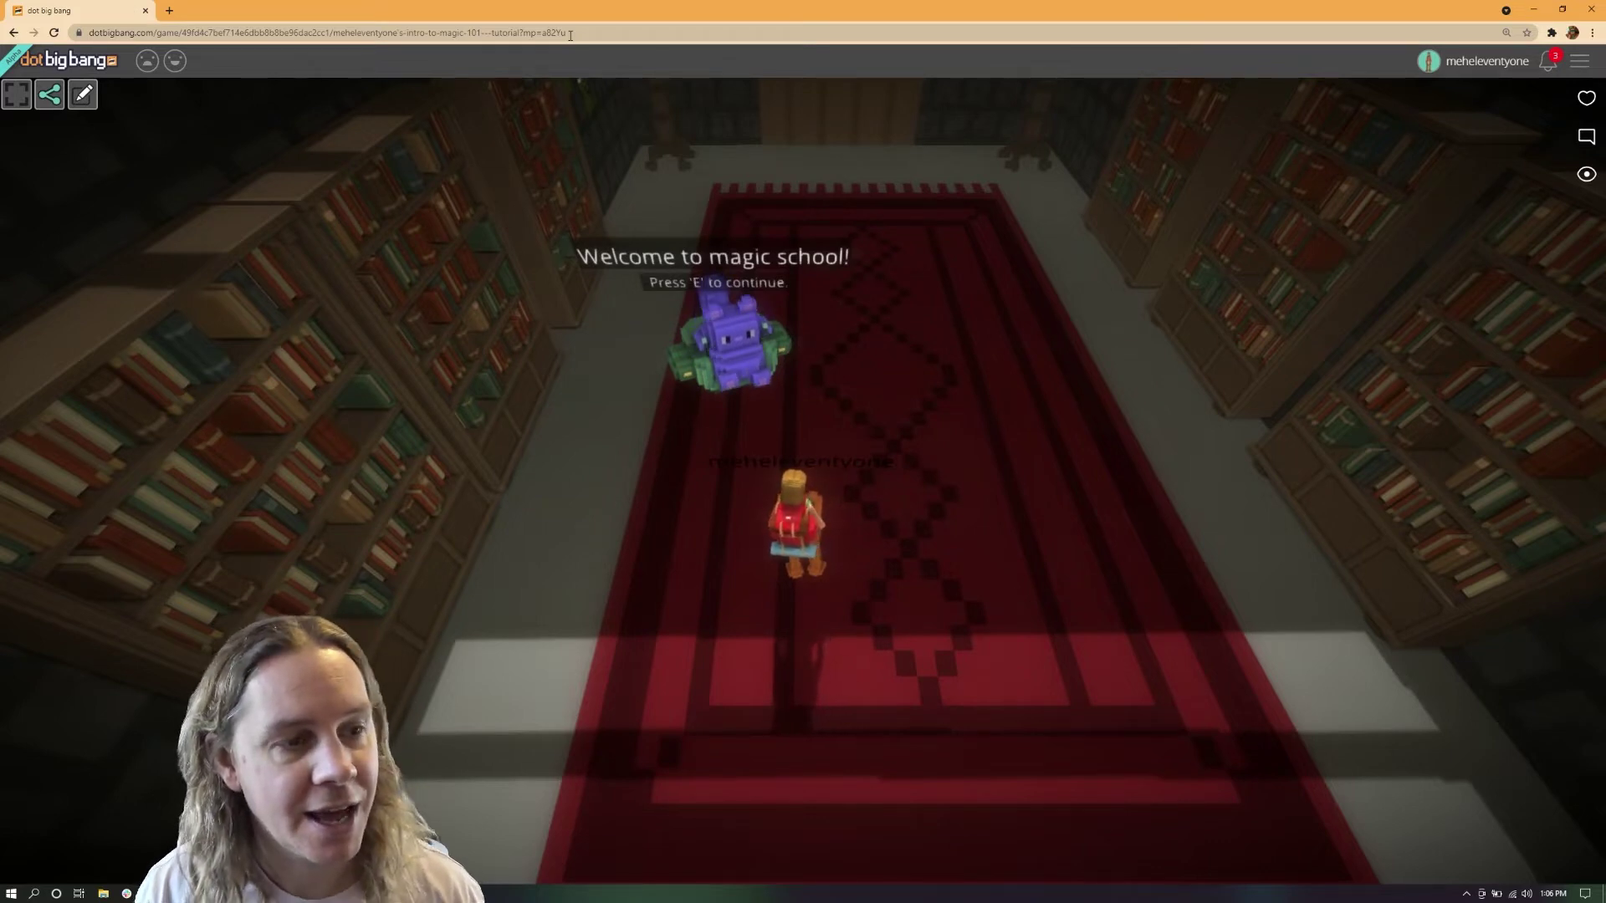
{"action": "left_click", "coordinate": [80, 96]}
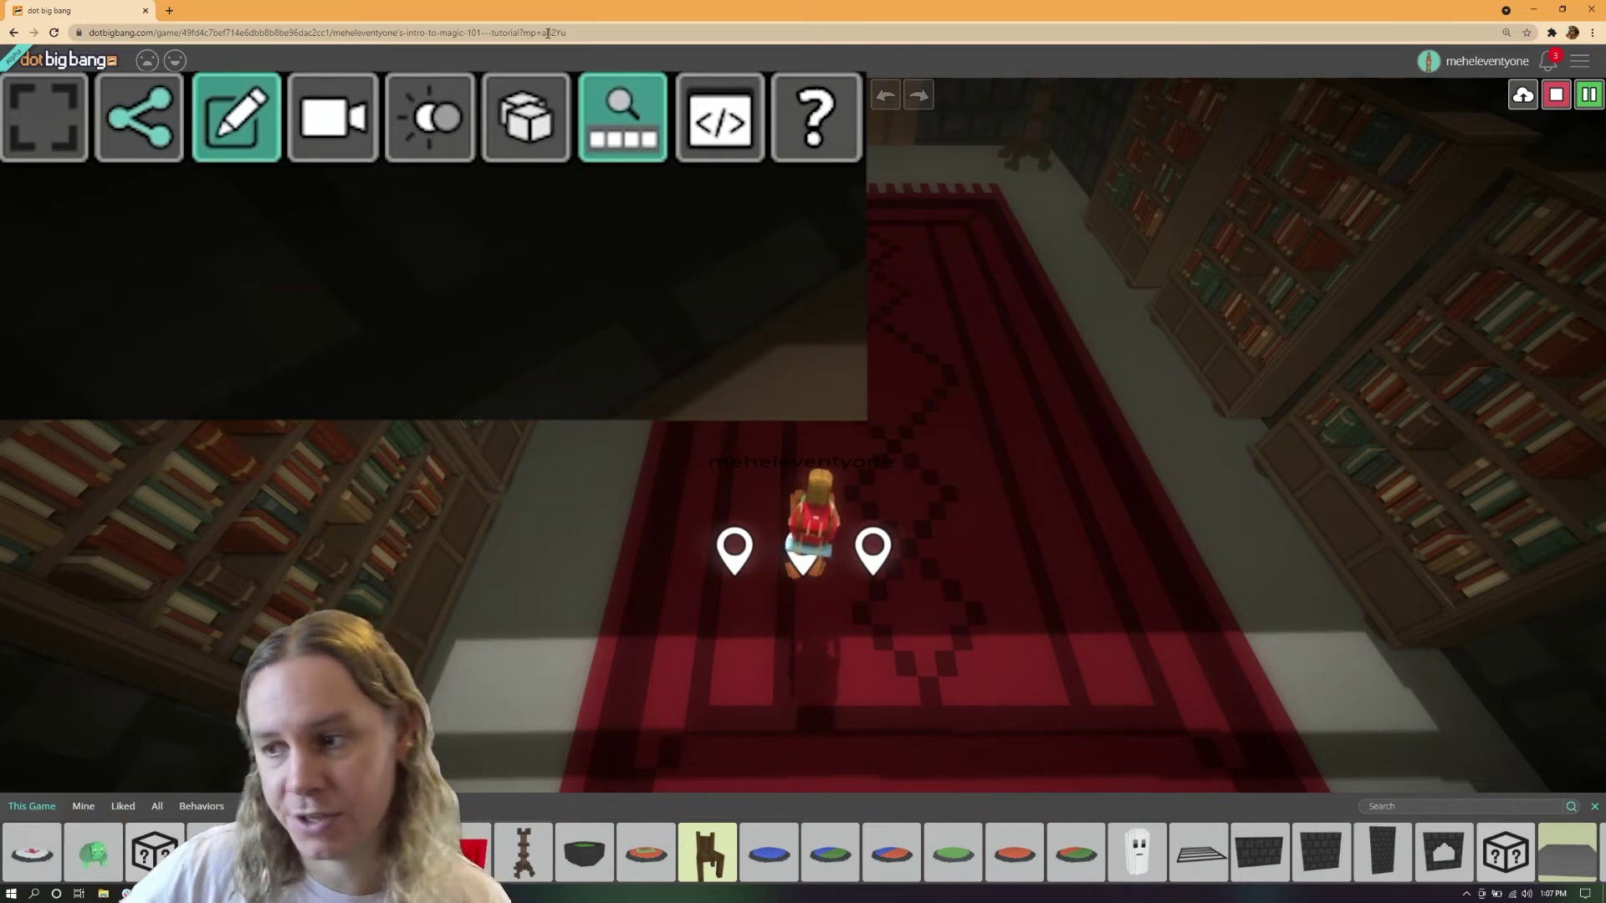
{"action": "left_click", "coordinate": [139, 117]}
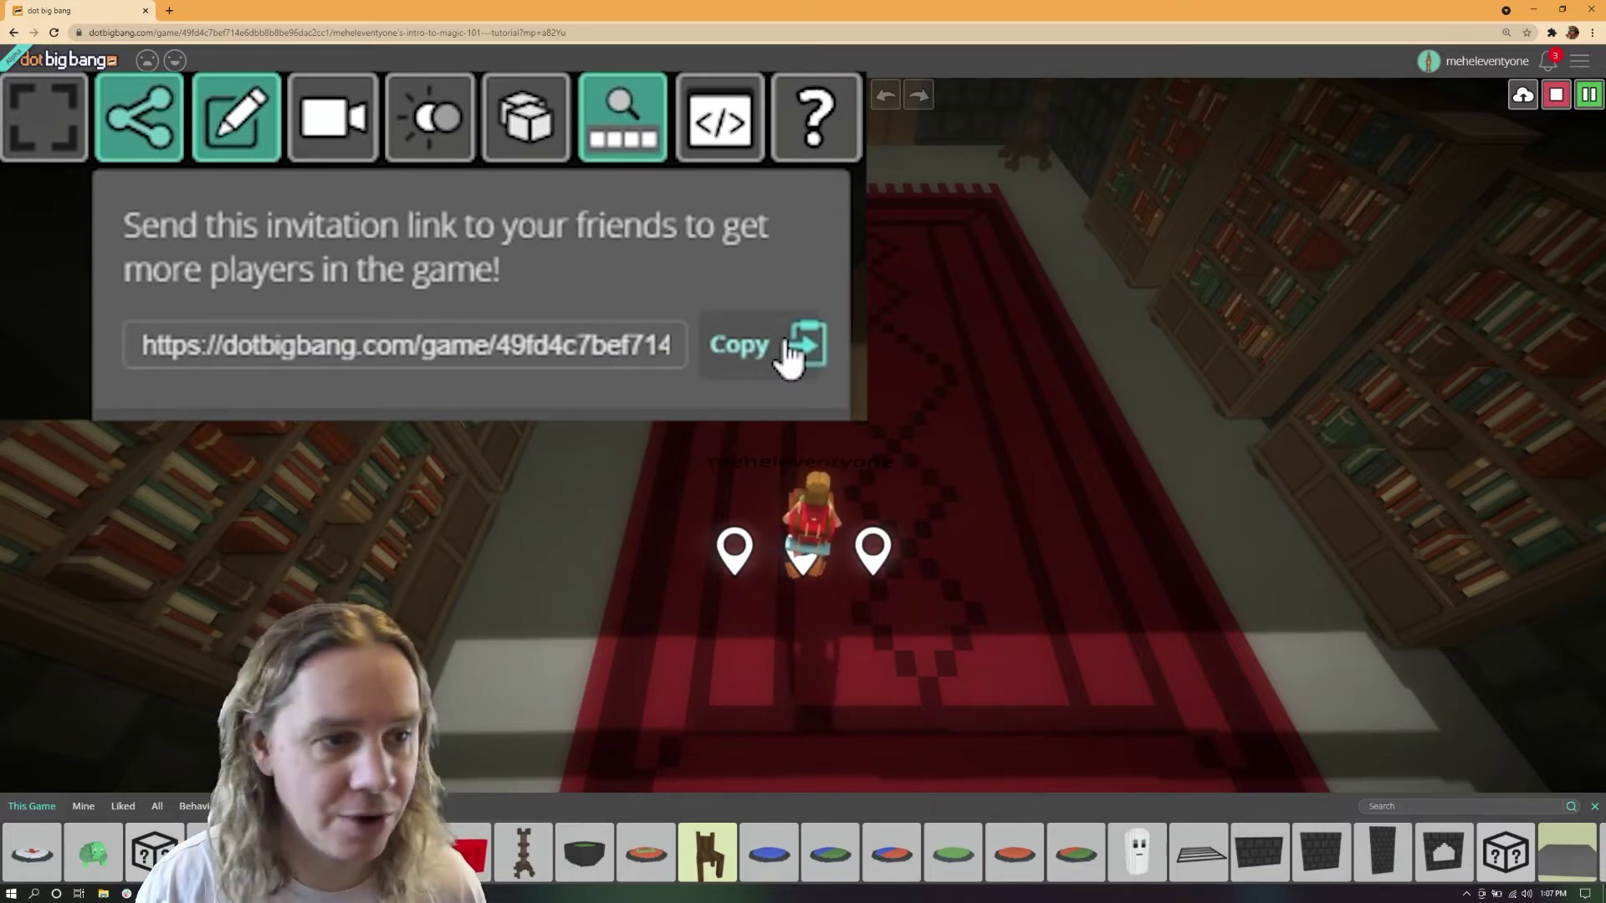
Close the invitation panel and toggle edit mode off and on, ending in edit mode.
{"action": "left_click", "coordinate": [251, 121]}
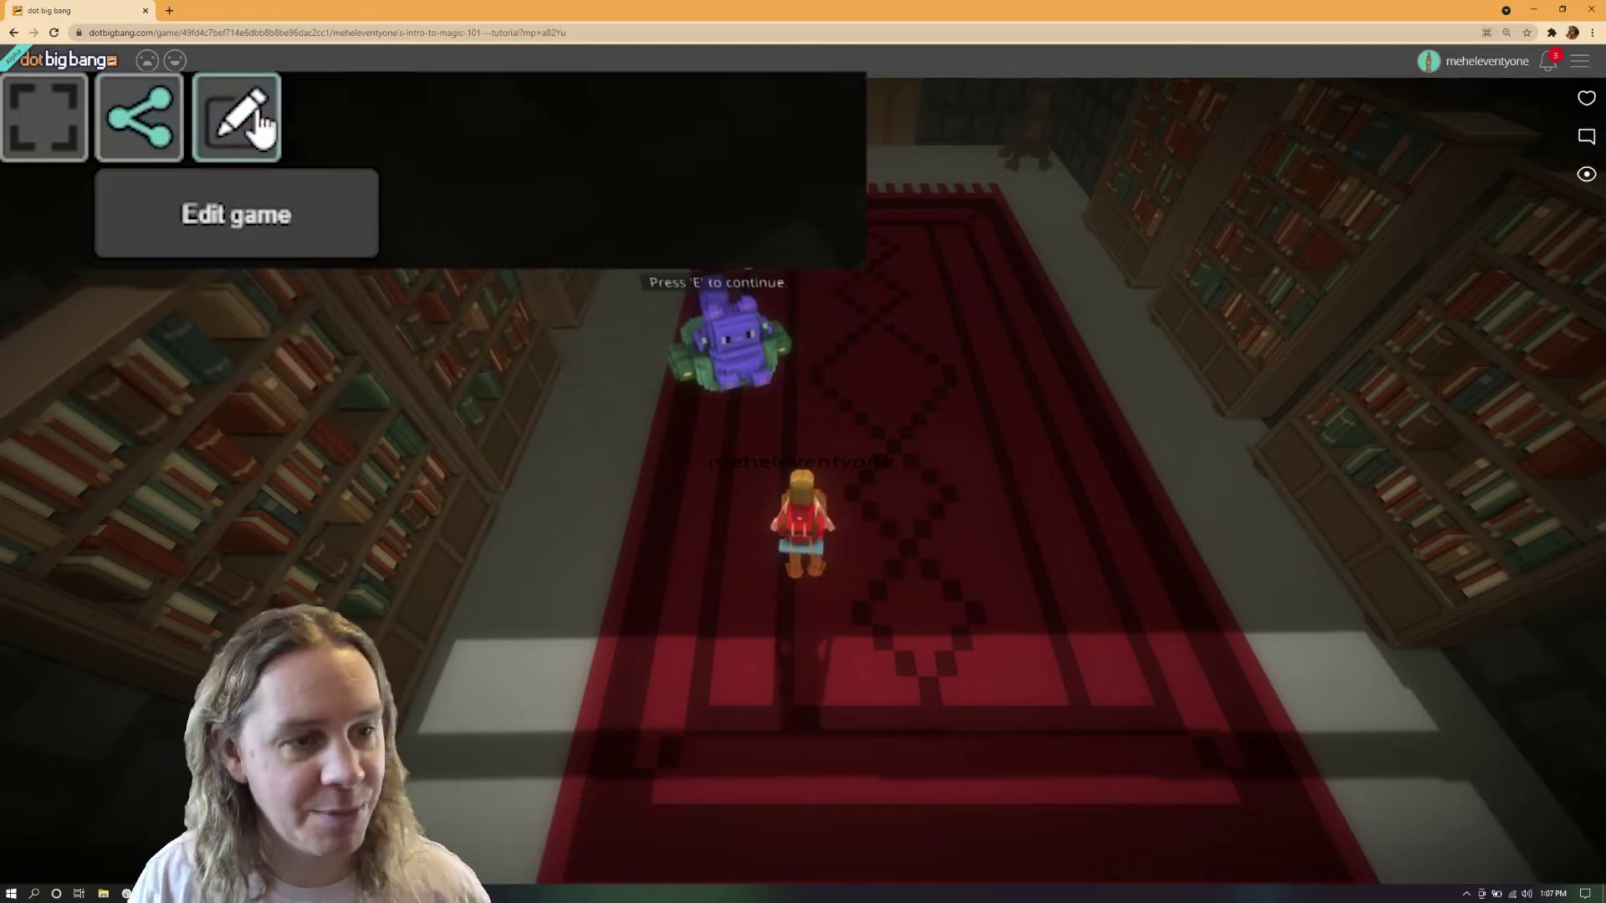
{"action": "left_click", "coordinate": [255, 118]}
{"action": "left_click", "coordinate": [257, 117]}
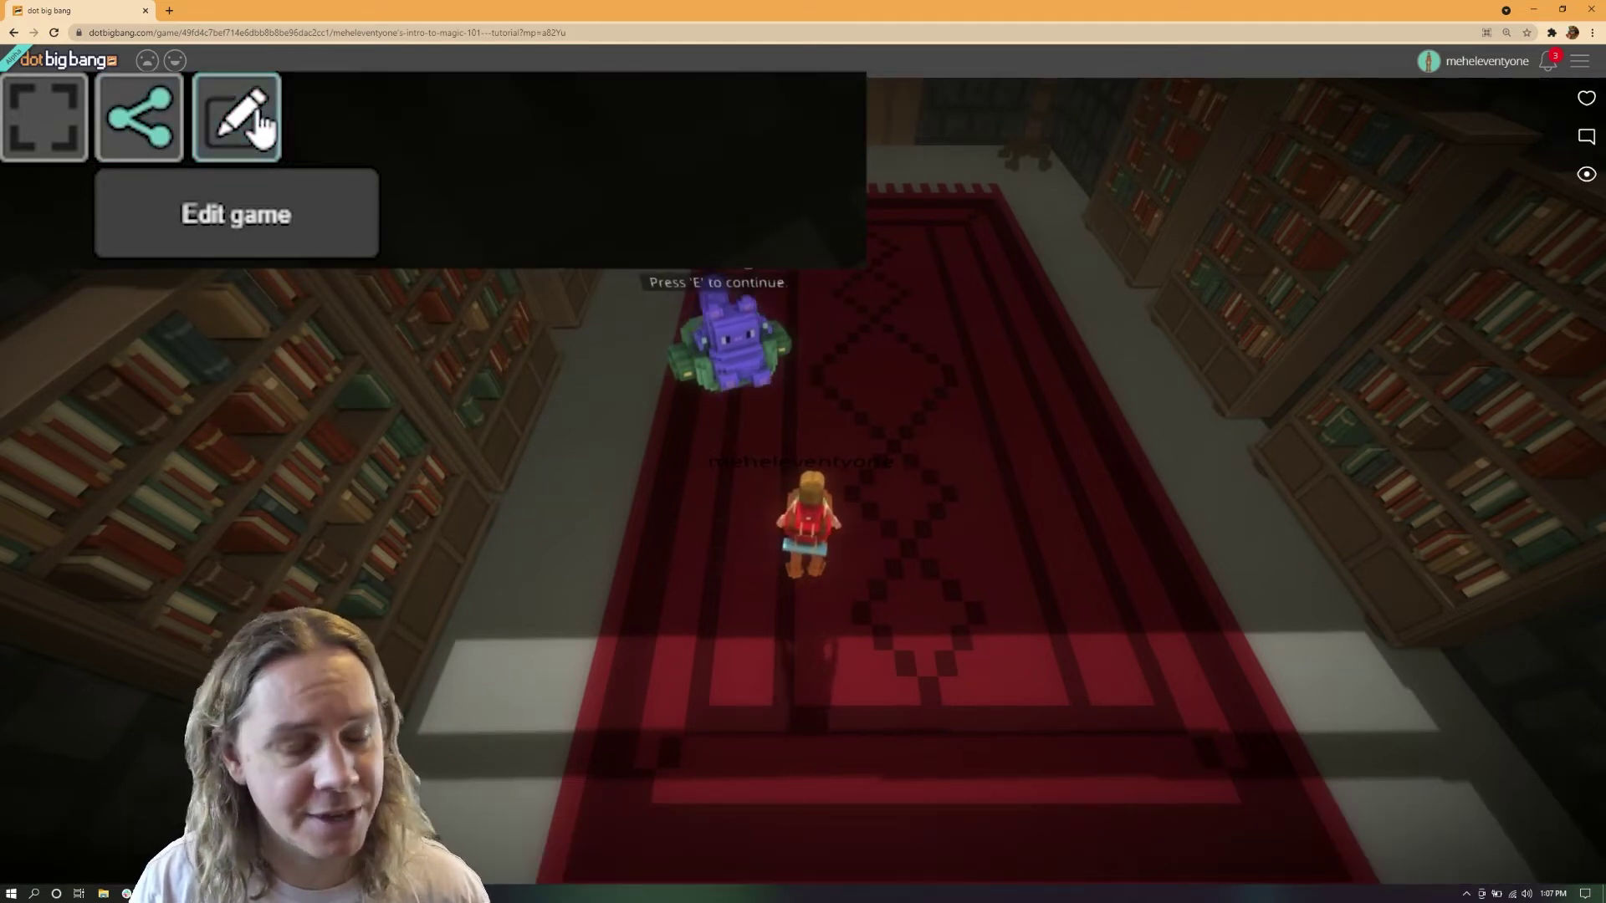
{"action": "left_click", "coordinate": [259, 123]}
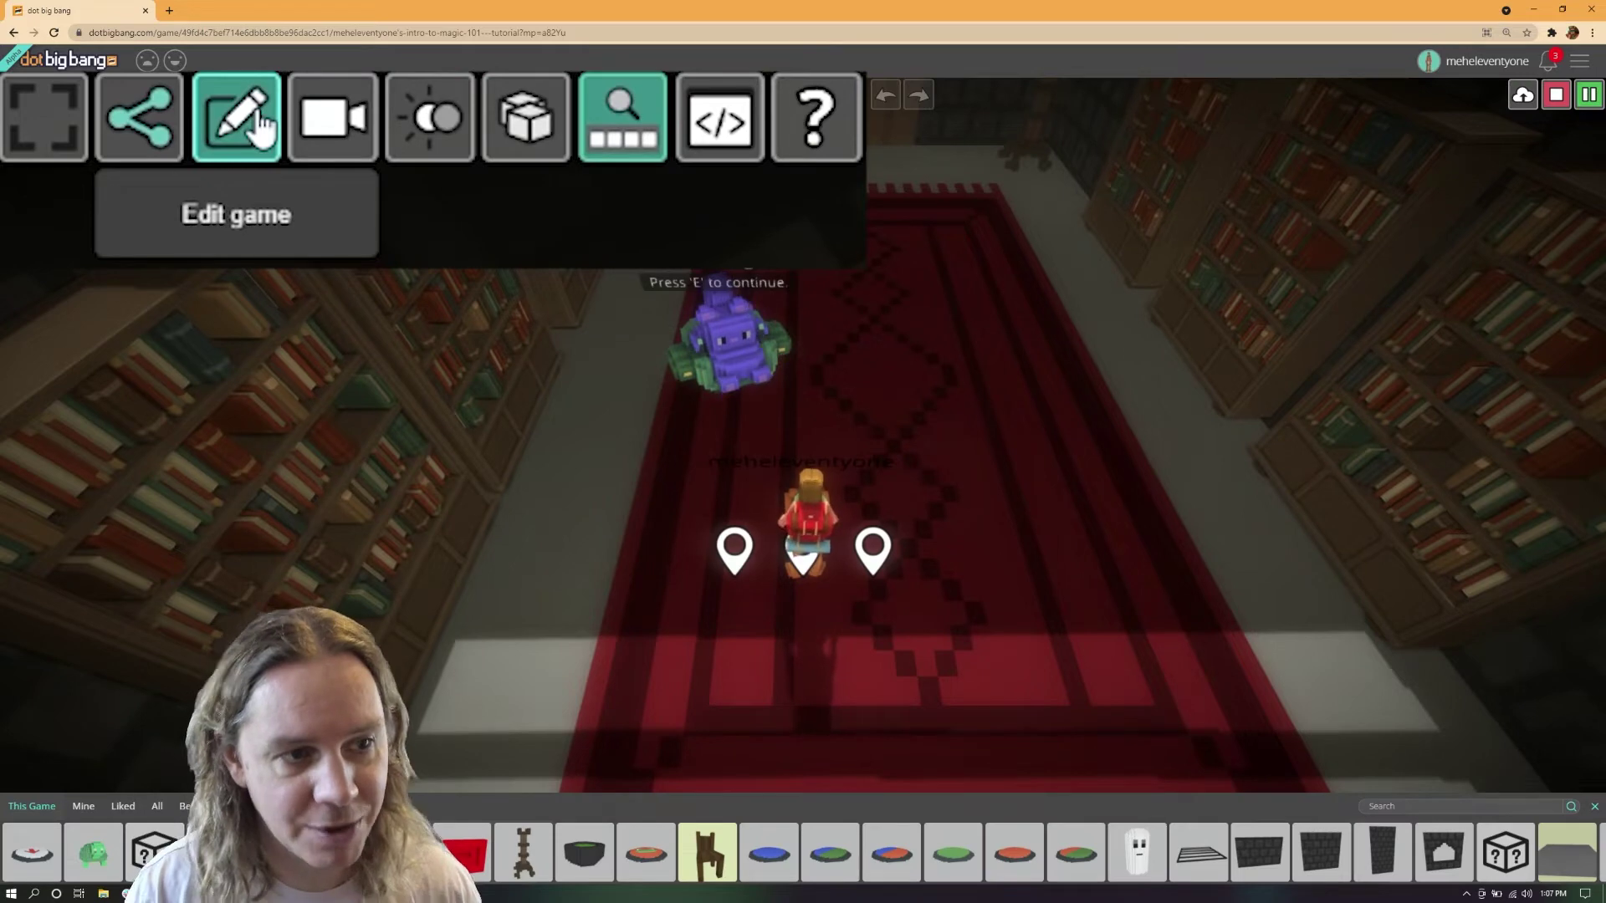
Try the overhead view, return behind the character, and walk forward along the carpet.
{"action": "left_click", "coordinate": [326, 127]}
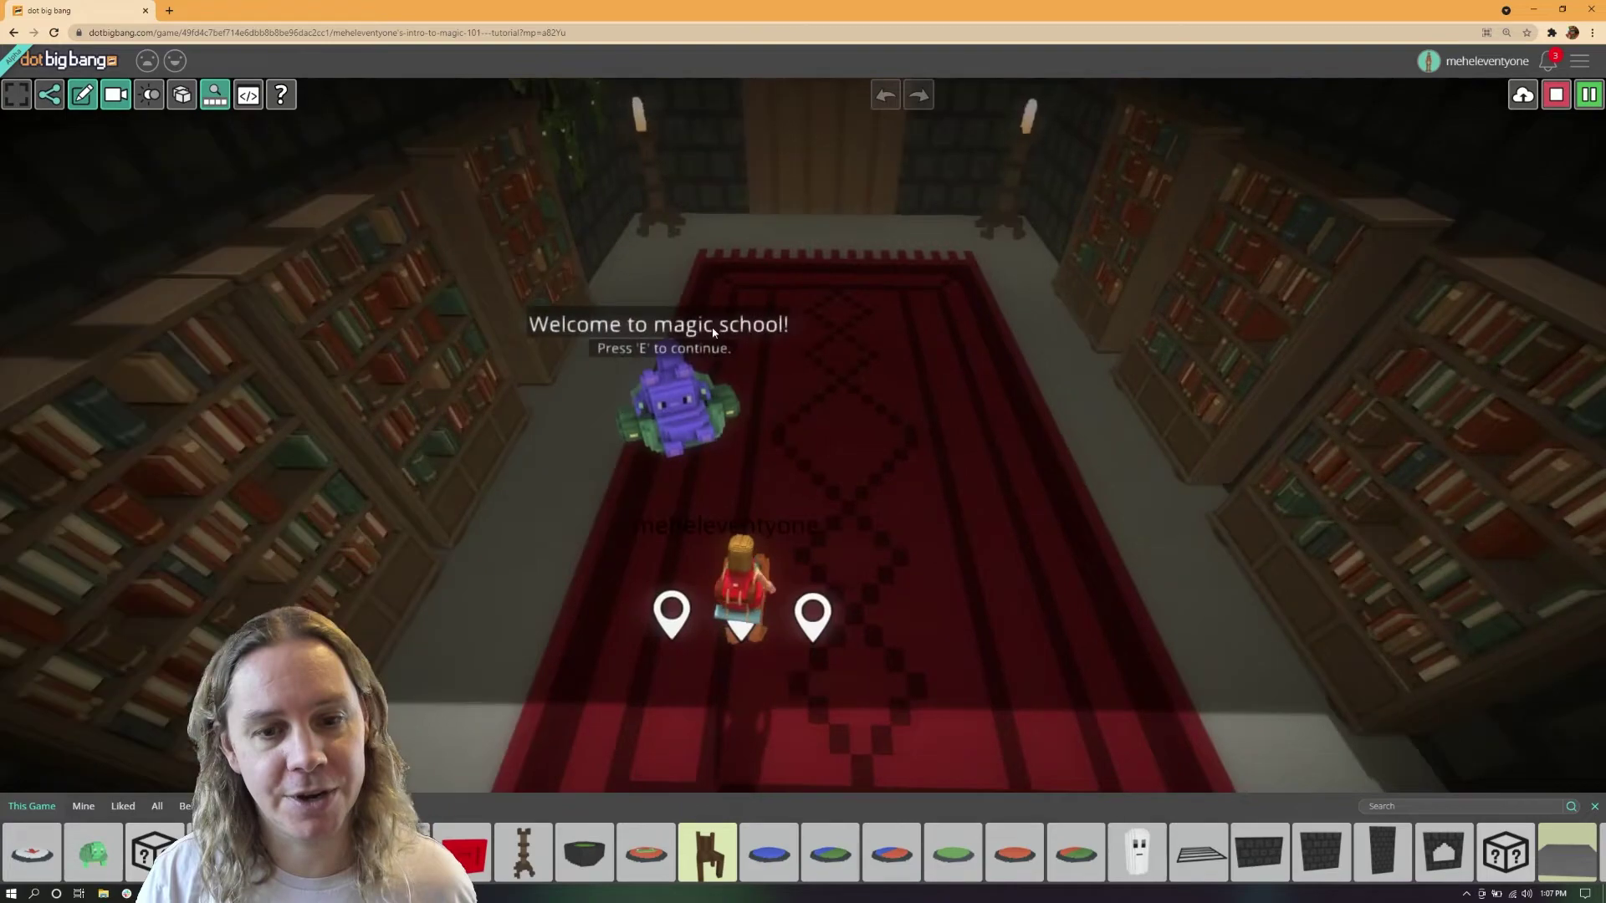
{"action": "right_click_drag", "start_coordinate": [711, 327], "coordinate": [197, 279]}
{"action": "left_click", "coordinate": [116, 94]}
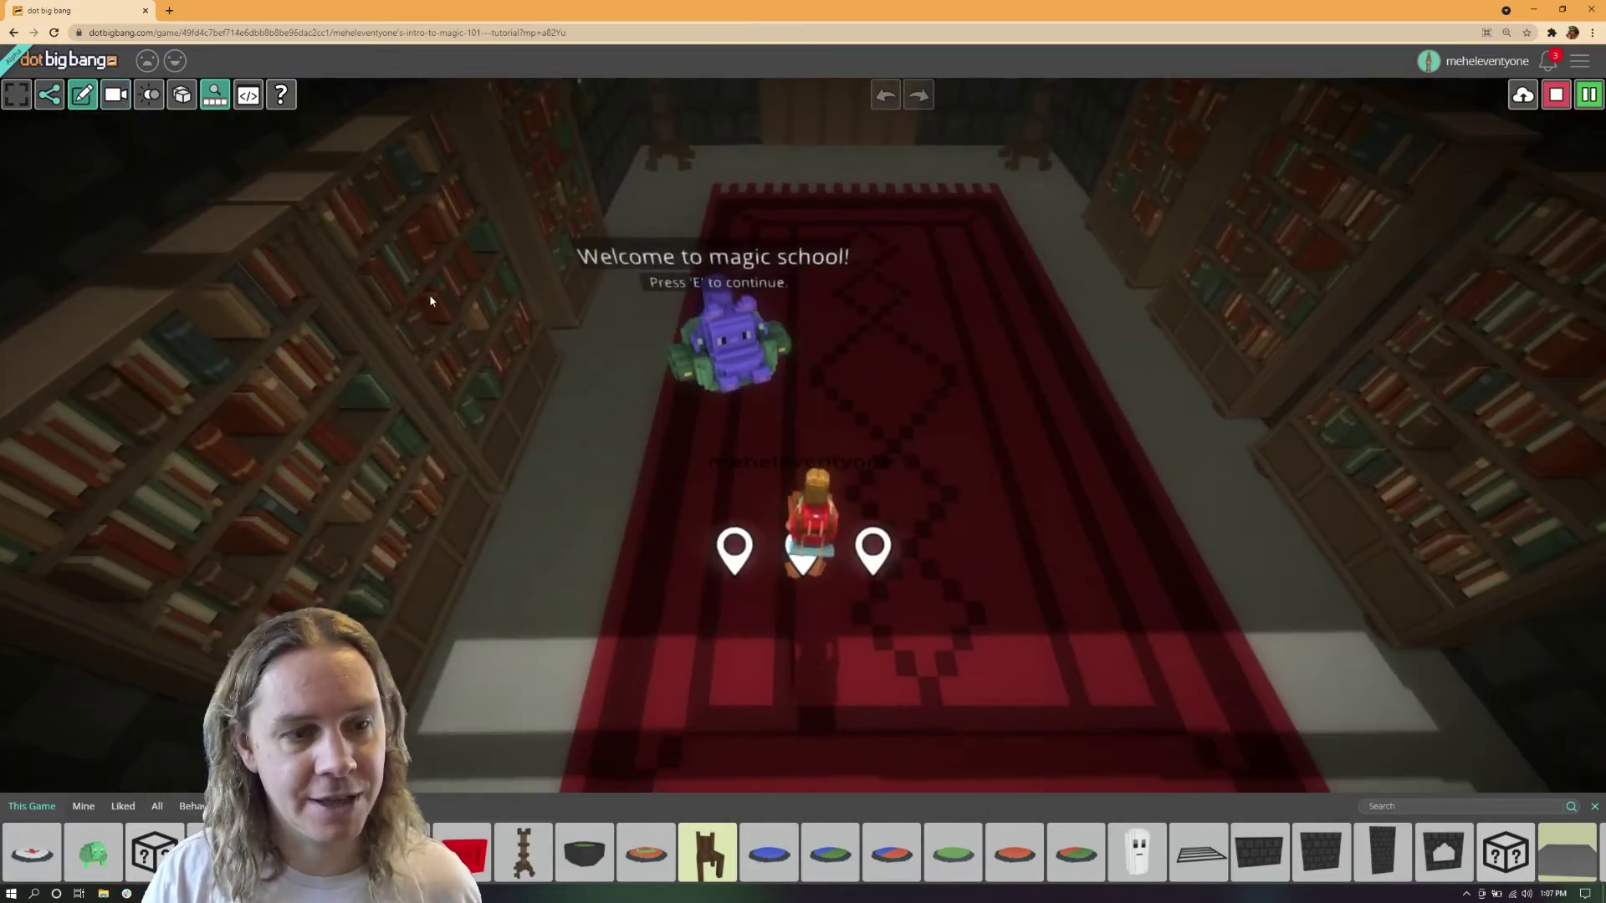
{"action": "key", "text": "w"}
{"action": "scroll", "coordinate": [712, 265], "scroll_direction": "down", "scroll_amount": 3}
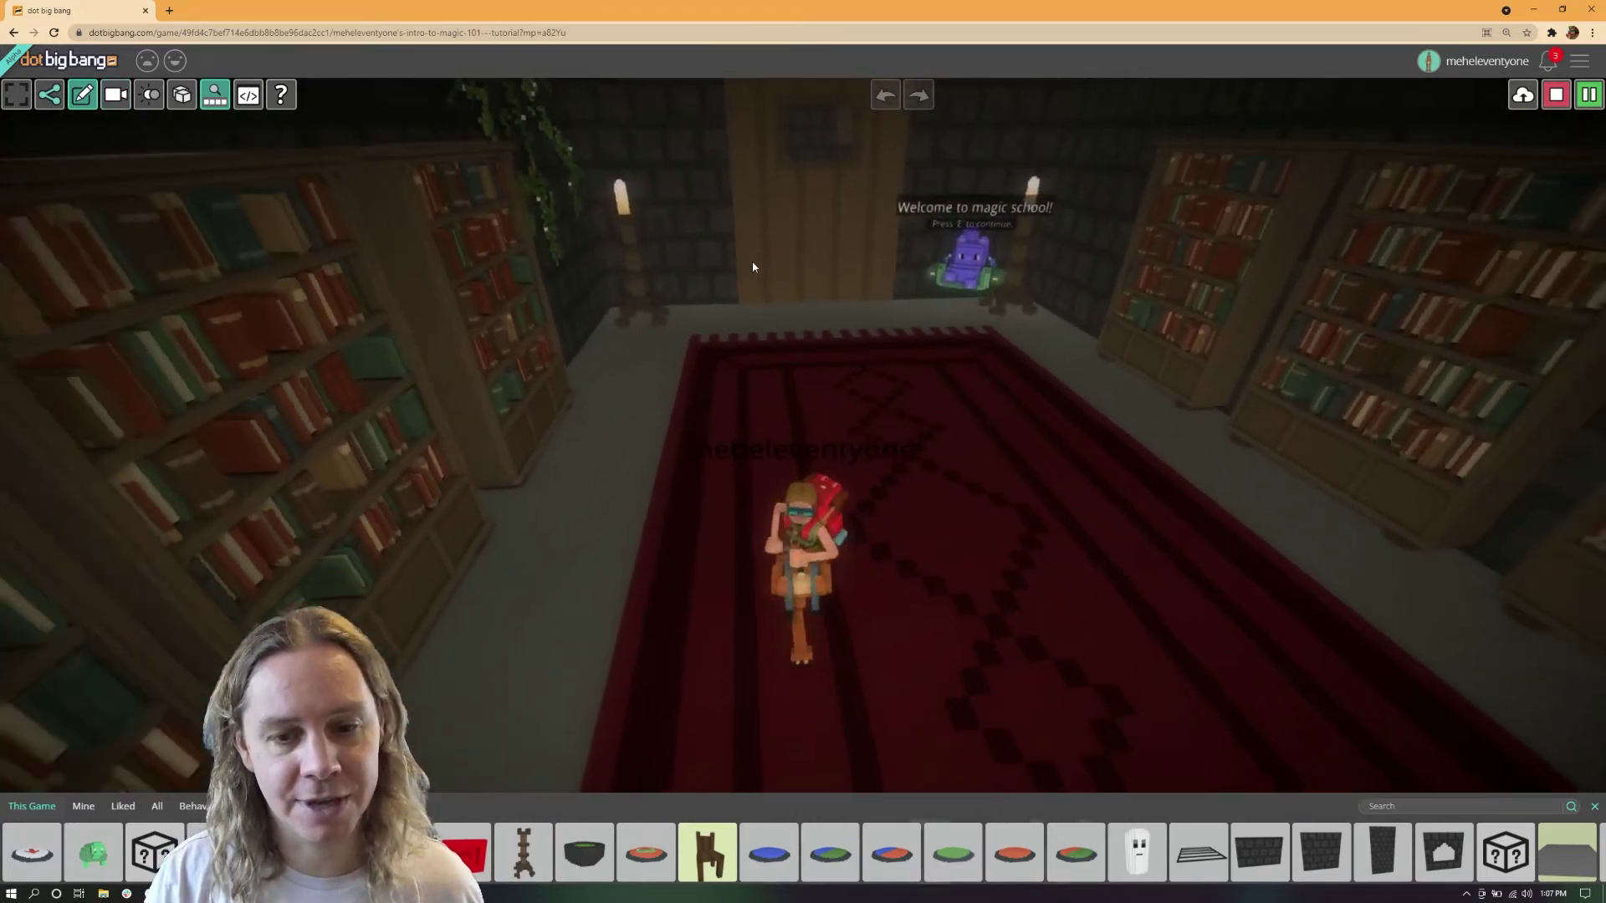
{"action": "key", "text": "w"}
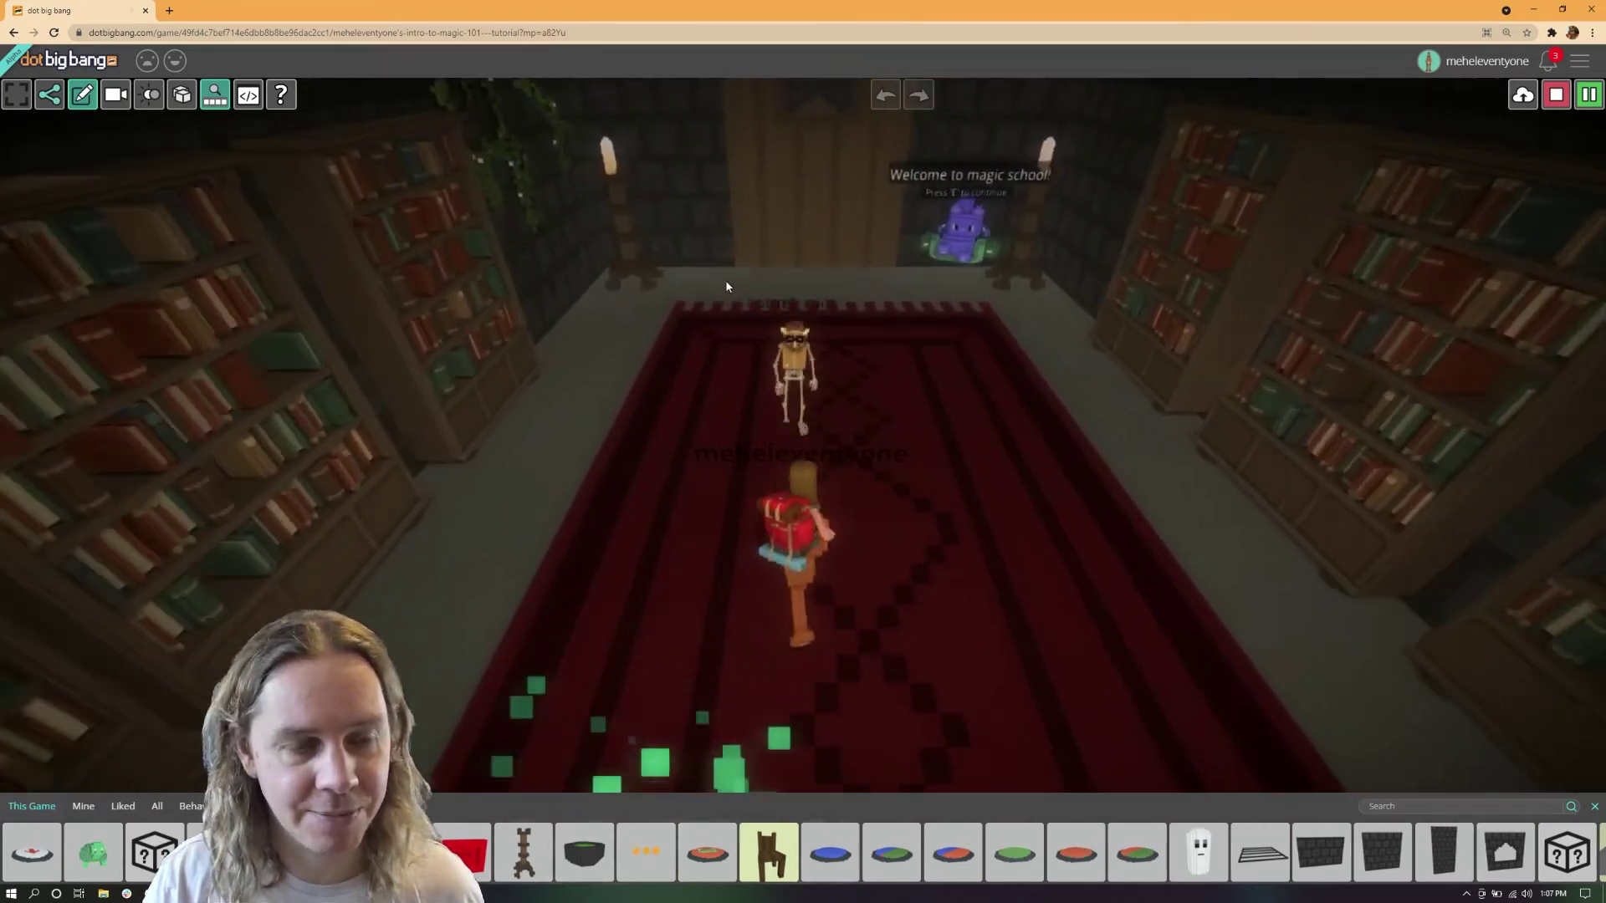
{"action": "scroll", "coordinate": [727, 287], "scroll_direction": "down", "scroll_amount": 2}
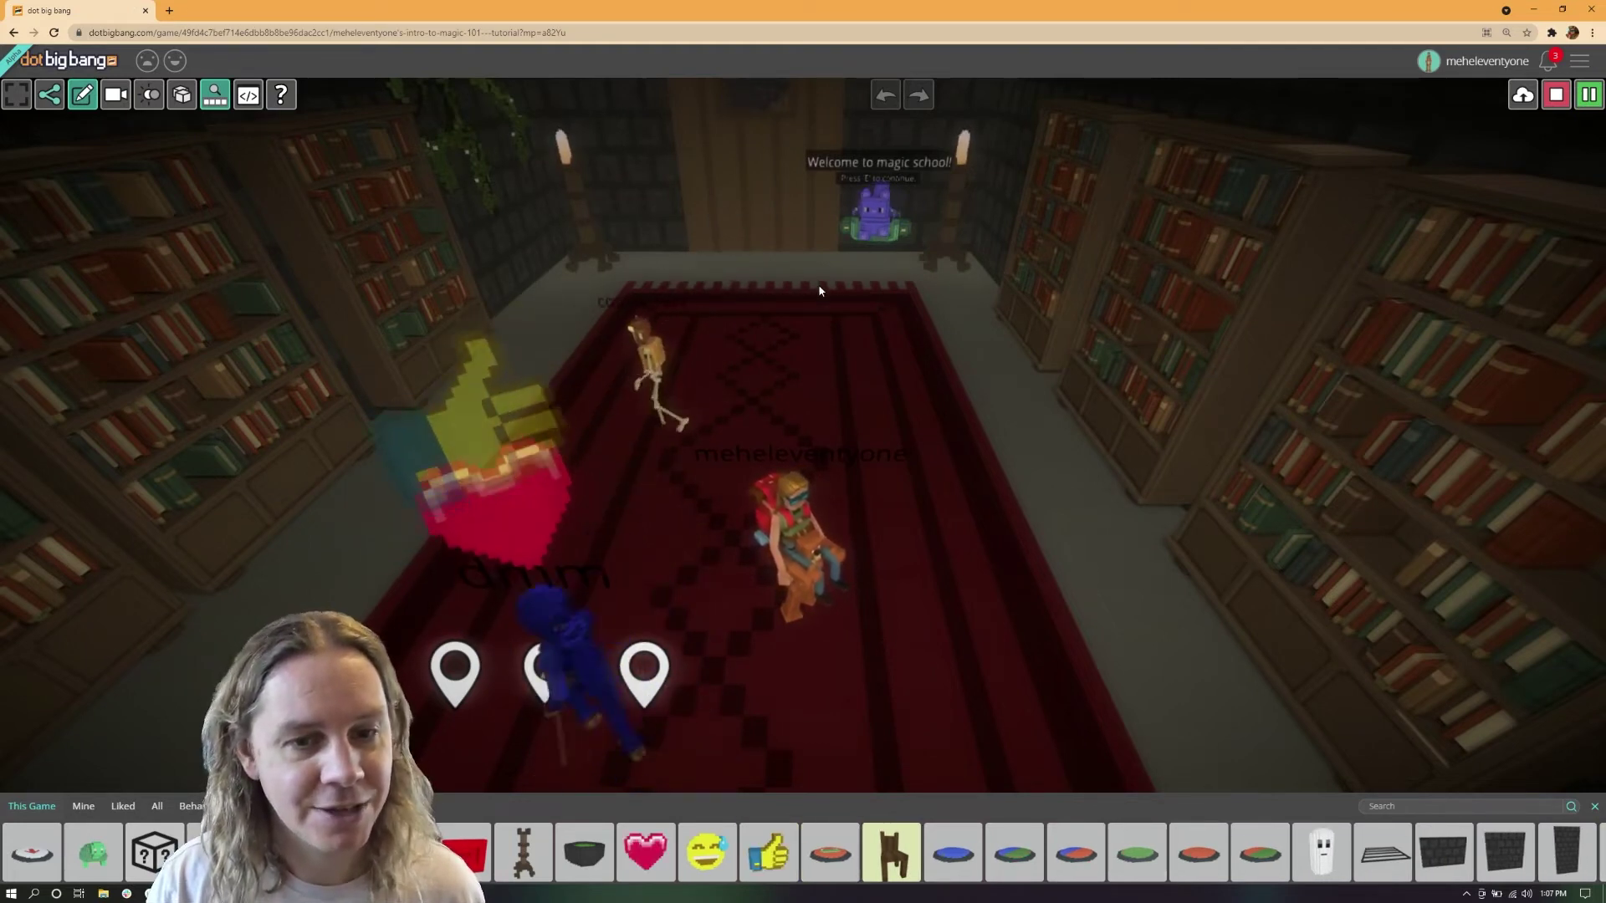
{"action": "right_click_drag", "start_coordinate": [734, 286], "coordinate": [775, 289]}
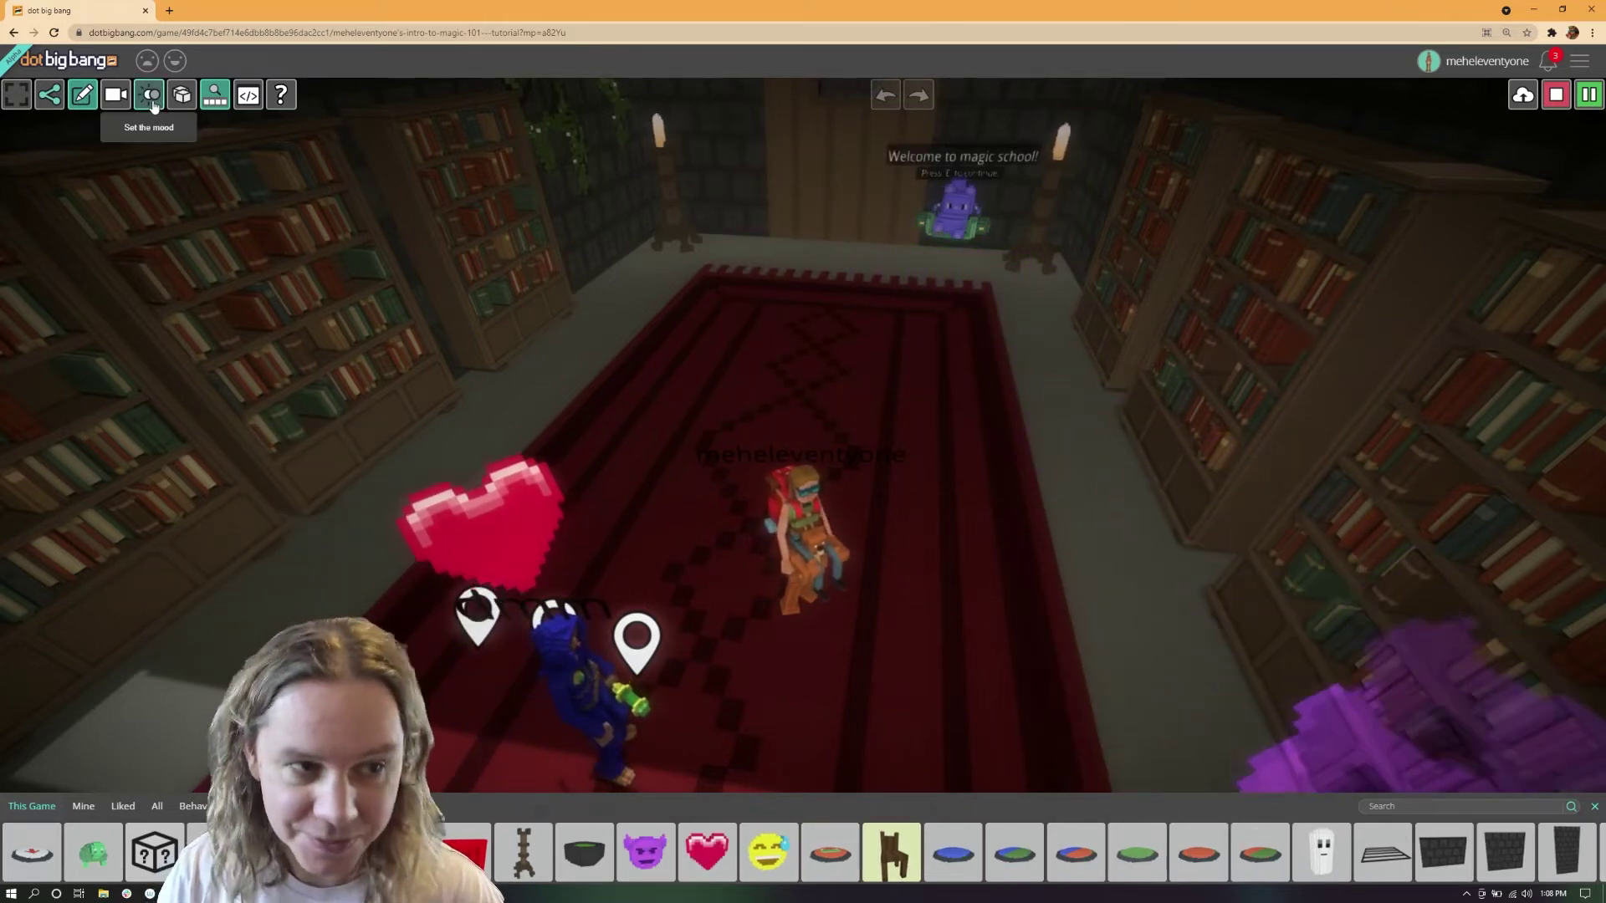
Open Set the Mood, apply the first preset, and walk toward the Movement door.
{"action": "left_click", "coordinate": [150, 94]}
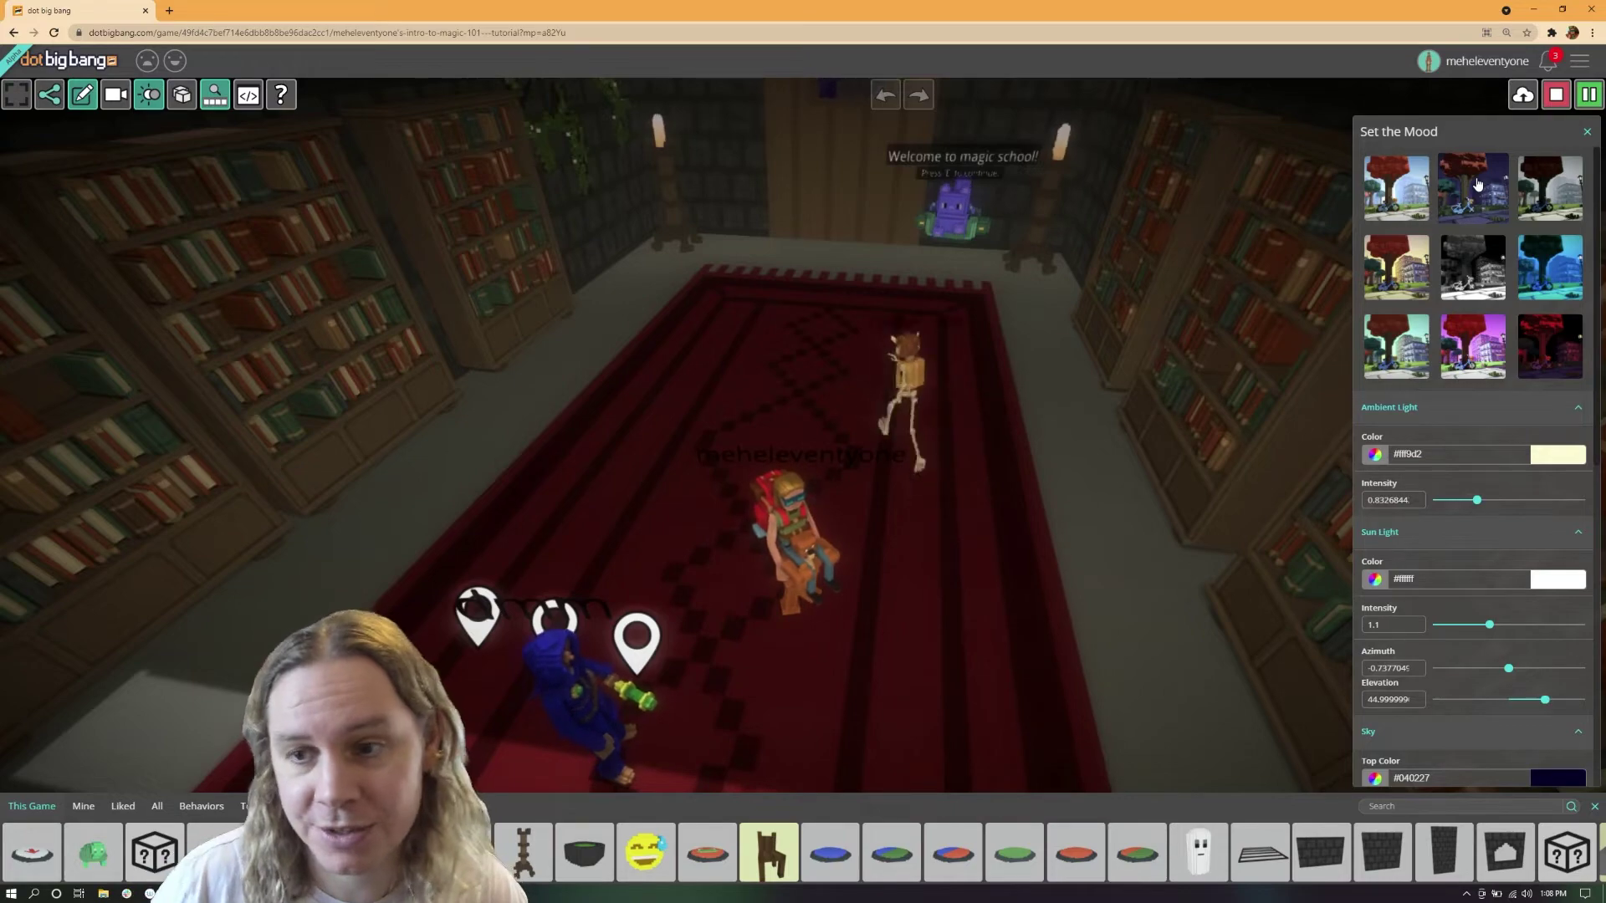
{"action": "left_click_drag", "start_coordinate": [949, 383], "coordinate": [934, 232]}
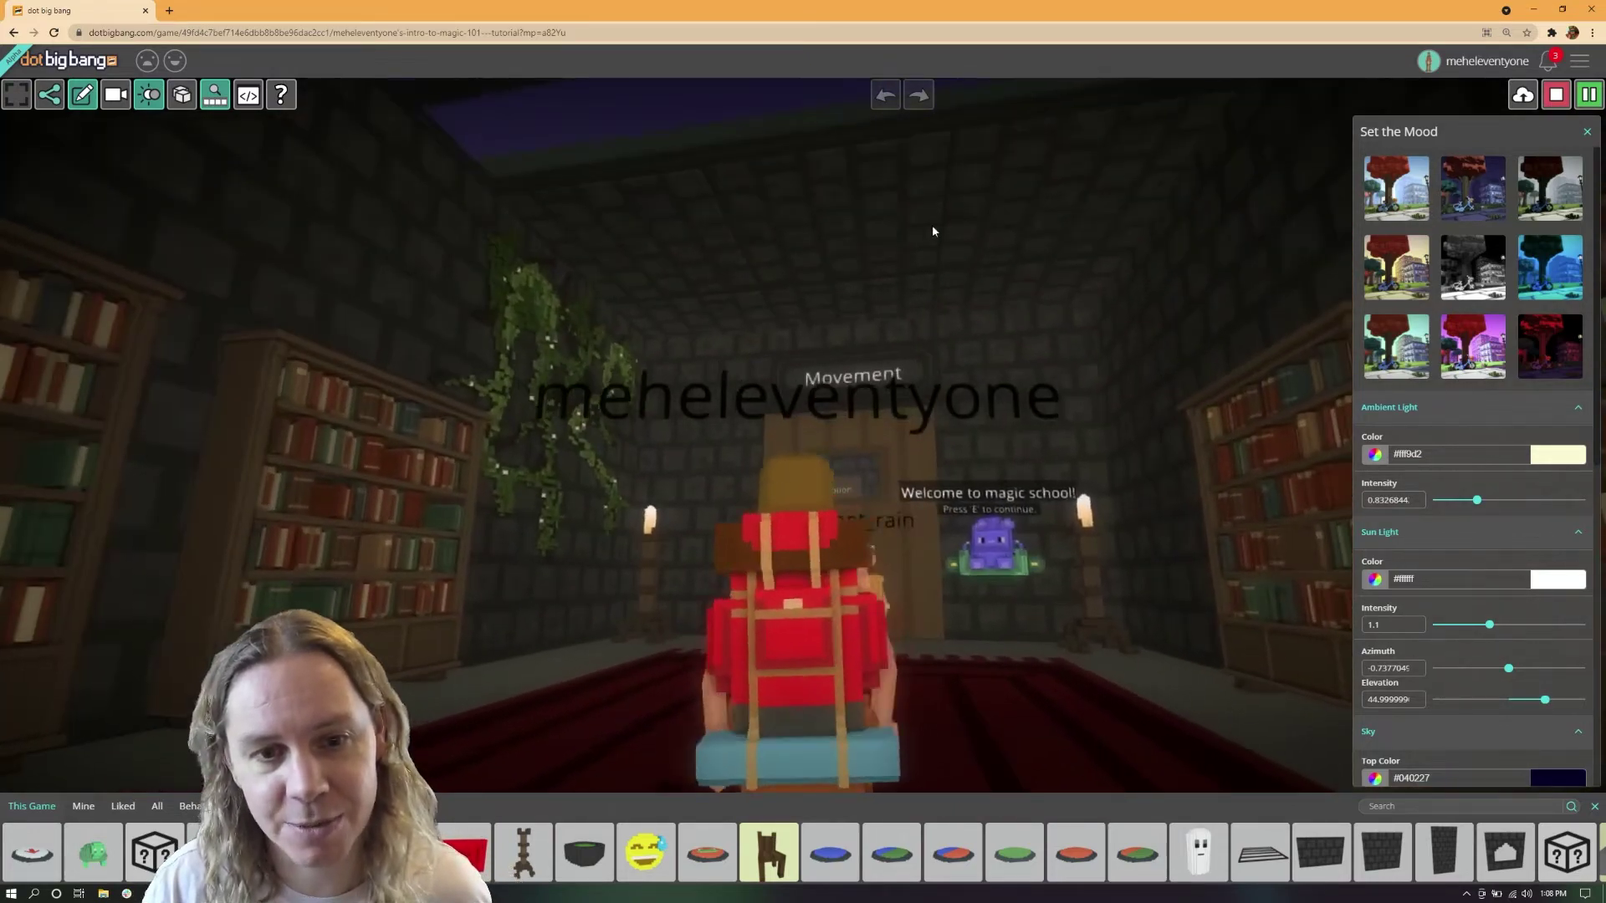
{"action": "key", "text": "s"}
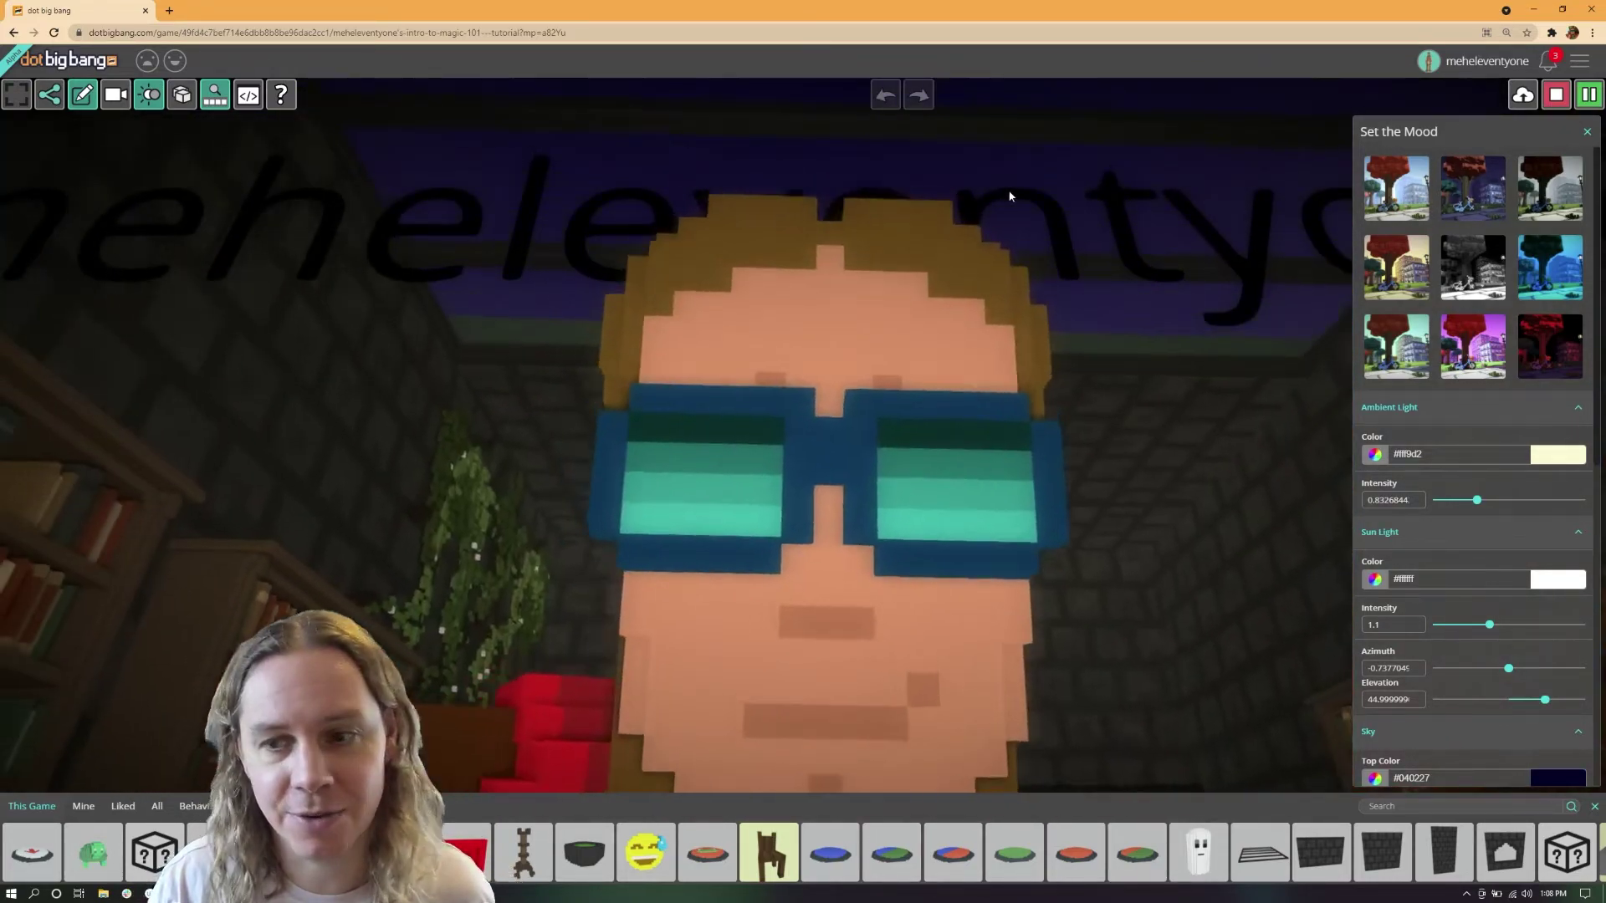
{"action": "key", "text": "w"}
{"action": "left_click", "coordinate": [1396, 188]}
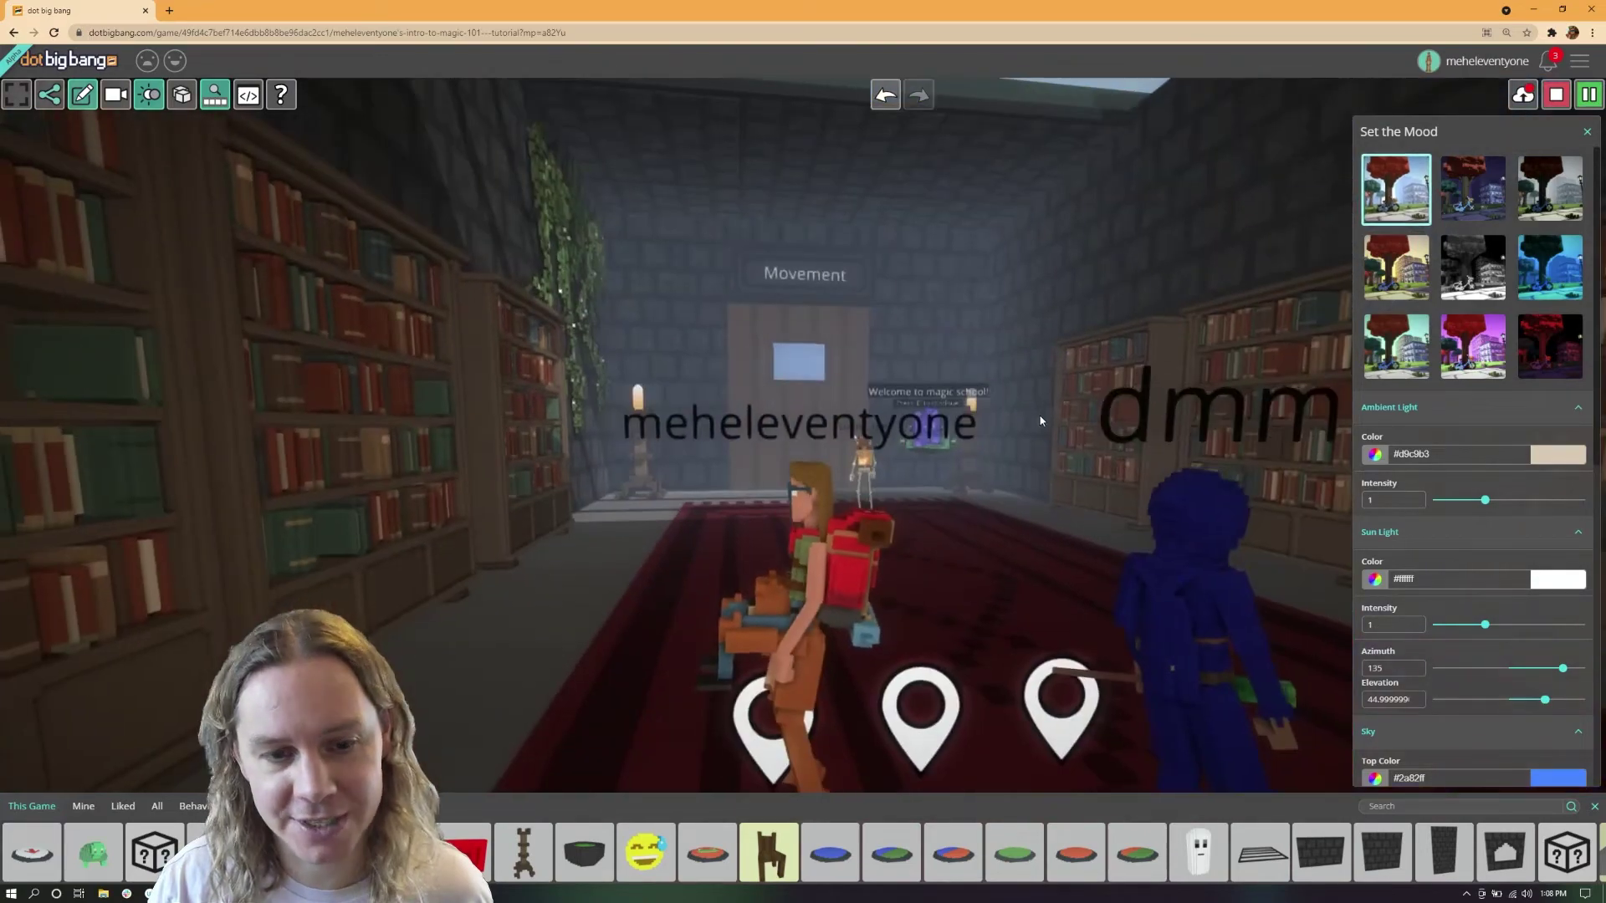
{"action": "mouse_move", "coordinate": [1040, 420]}
{"action": "left_mouse_down"}
{"action": "mouse_move", "coordinate": [822, 341]}
{"action": "mouse_move", "coordinate": [680, 323]}
{"action": "mouse_move", "coordinate": [564, 362]}
{"action": "mouse_move", "coordinate": [666, 395]}
{"action": "mouse_move", "coordinate": [1039, 452]}
{"action": "left_mouse_up"}
{"action": "key", "text": "w"}
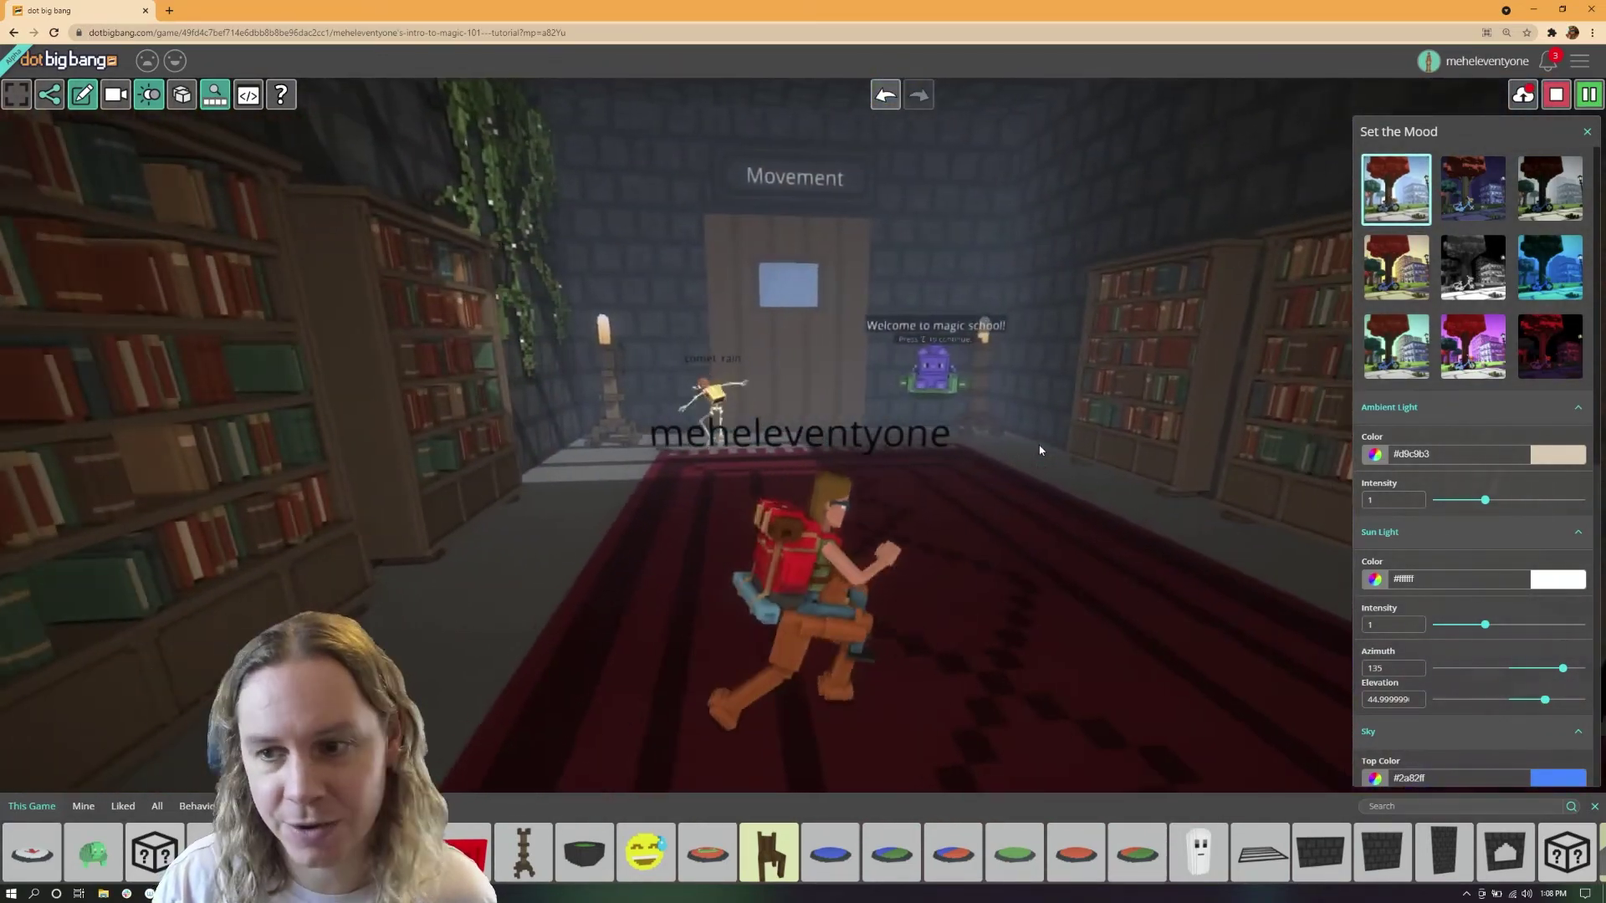
Try grayscale and blue-purple moods, settle on bright daylight, walk on, and list all entities.
{"action": "left_click", "coordinate": [1470, 272]}
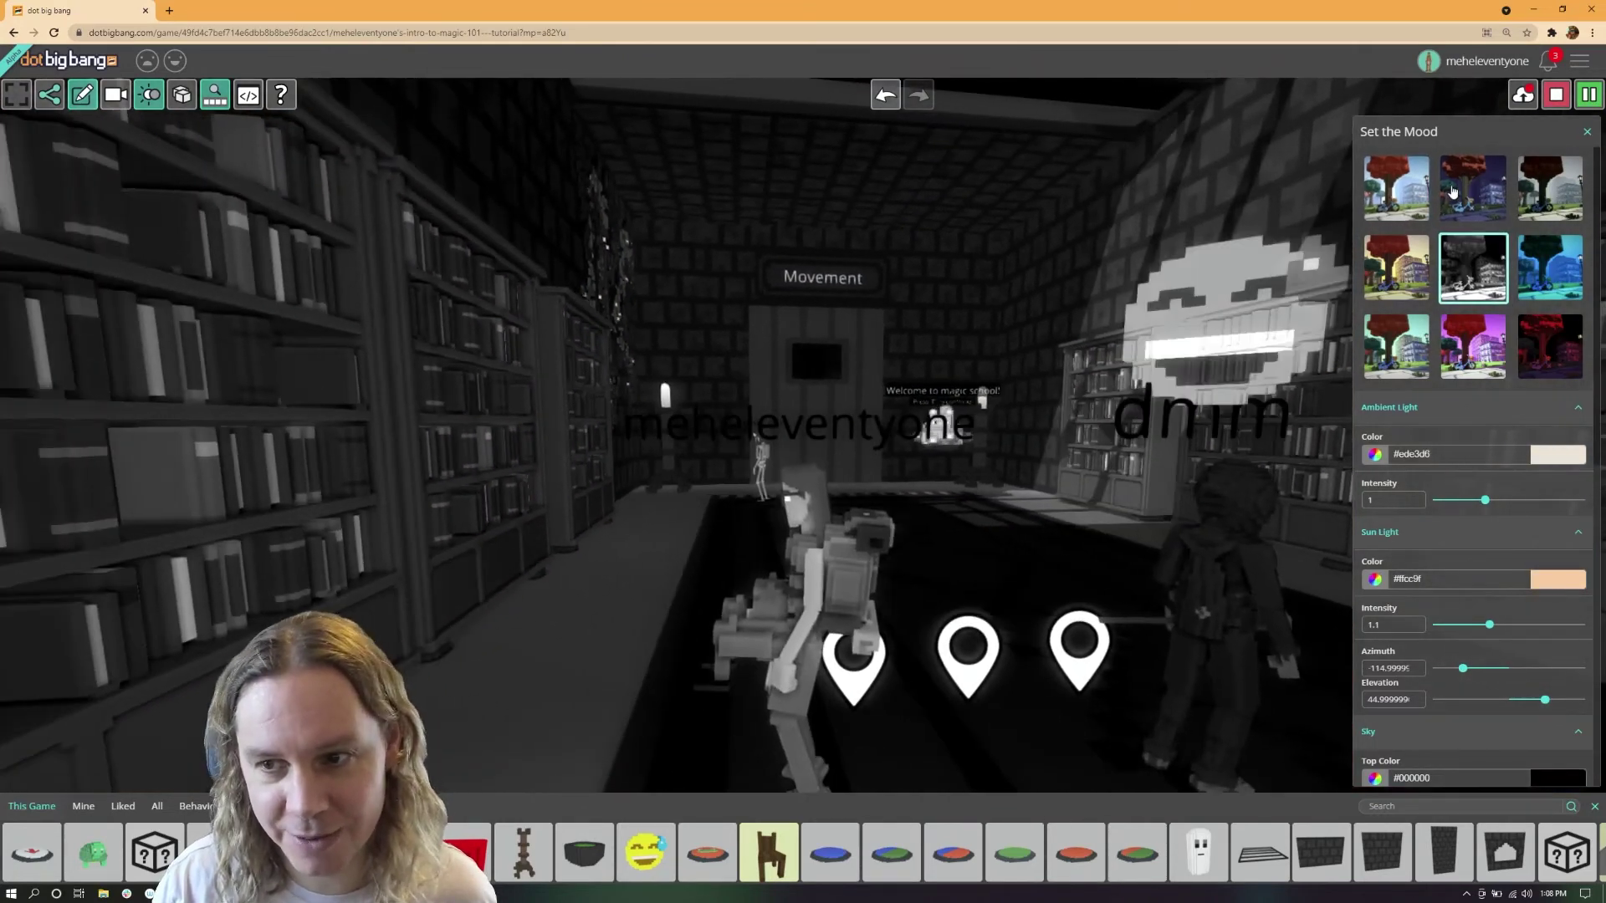
{"action": "left_click", "coordinate": [1472, 188]}
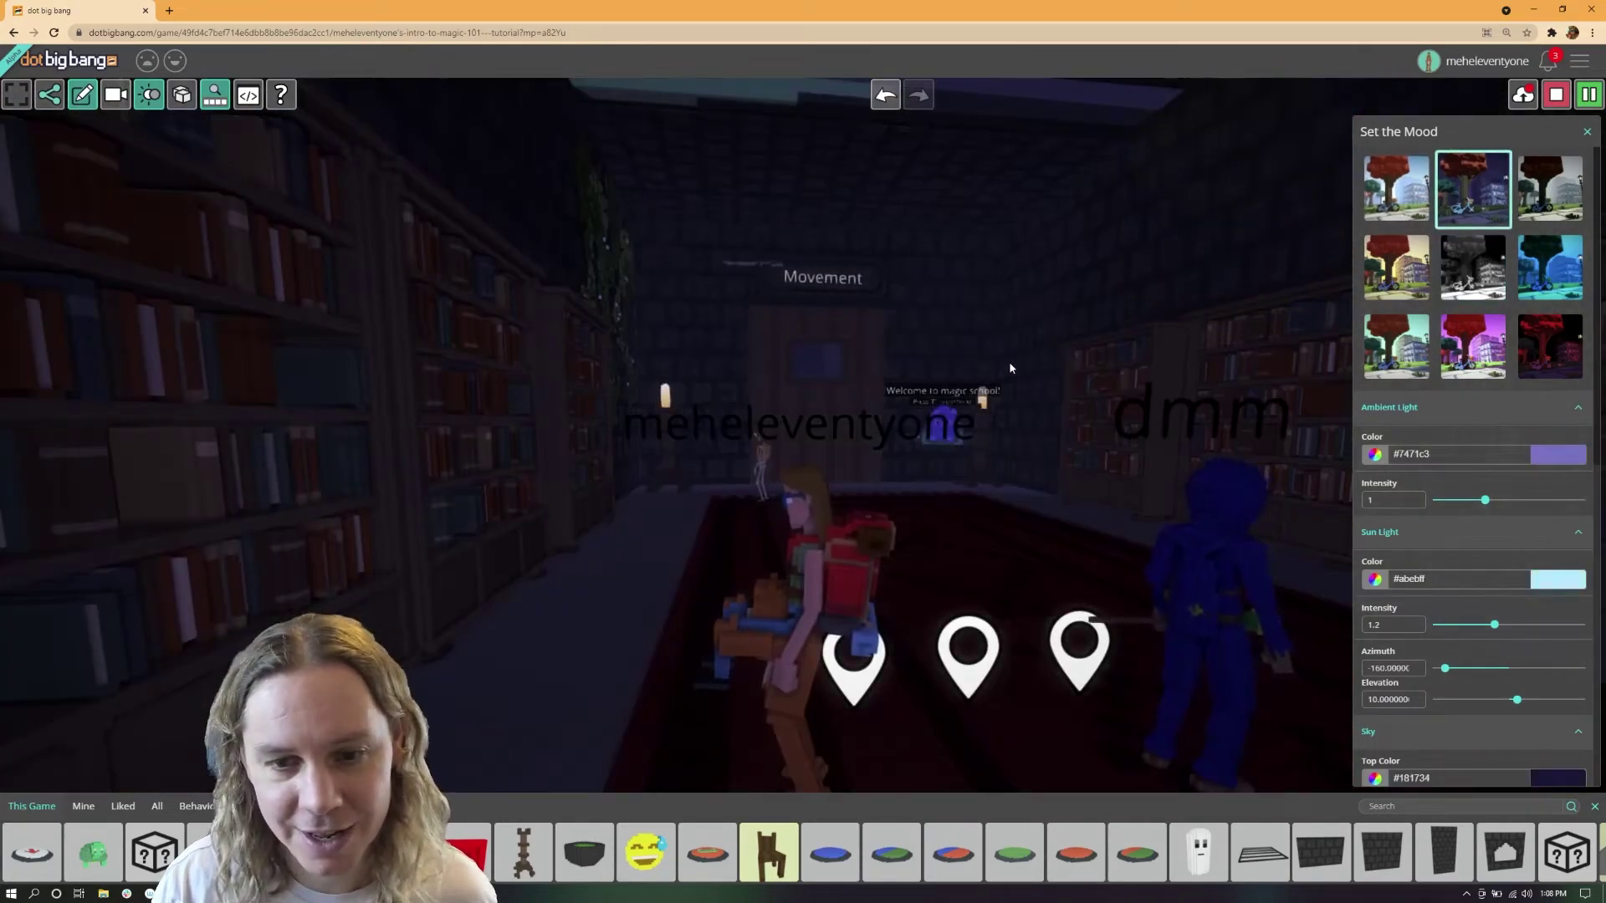
{"action": "left_click_drag", "start_coordinate": [1009, 361], "coordinate": [1012, 343]}
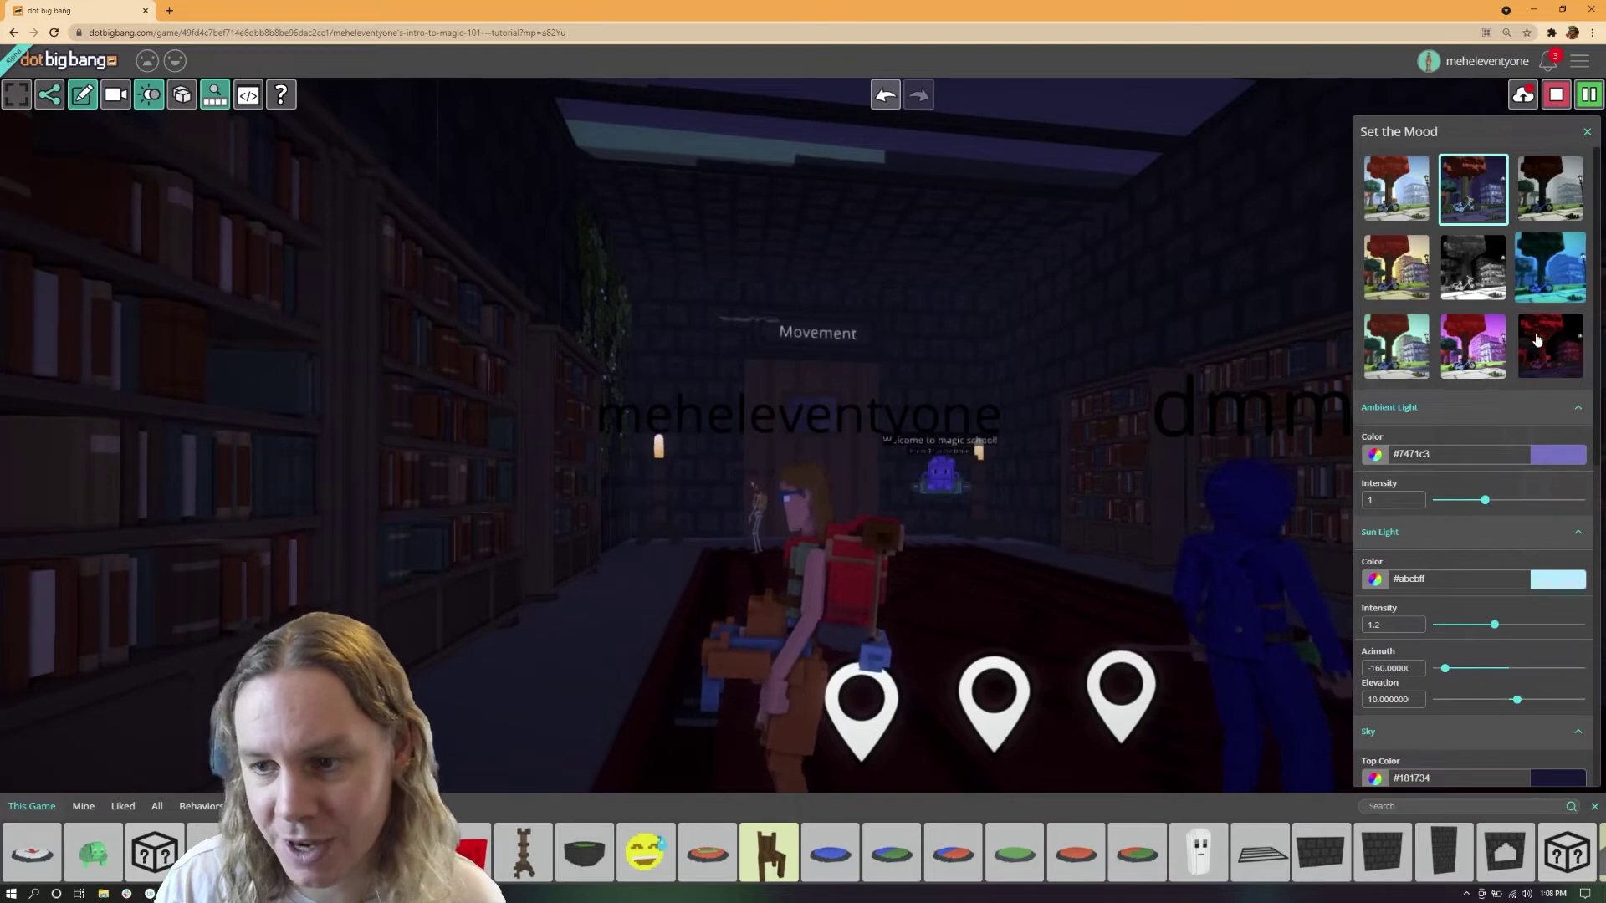
{"action": "left_click", "coordinate": [1542, 199]}
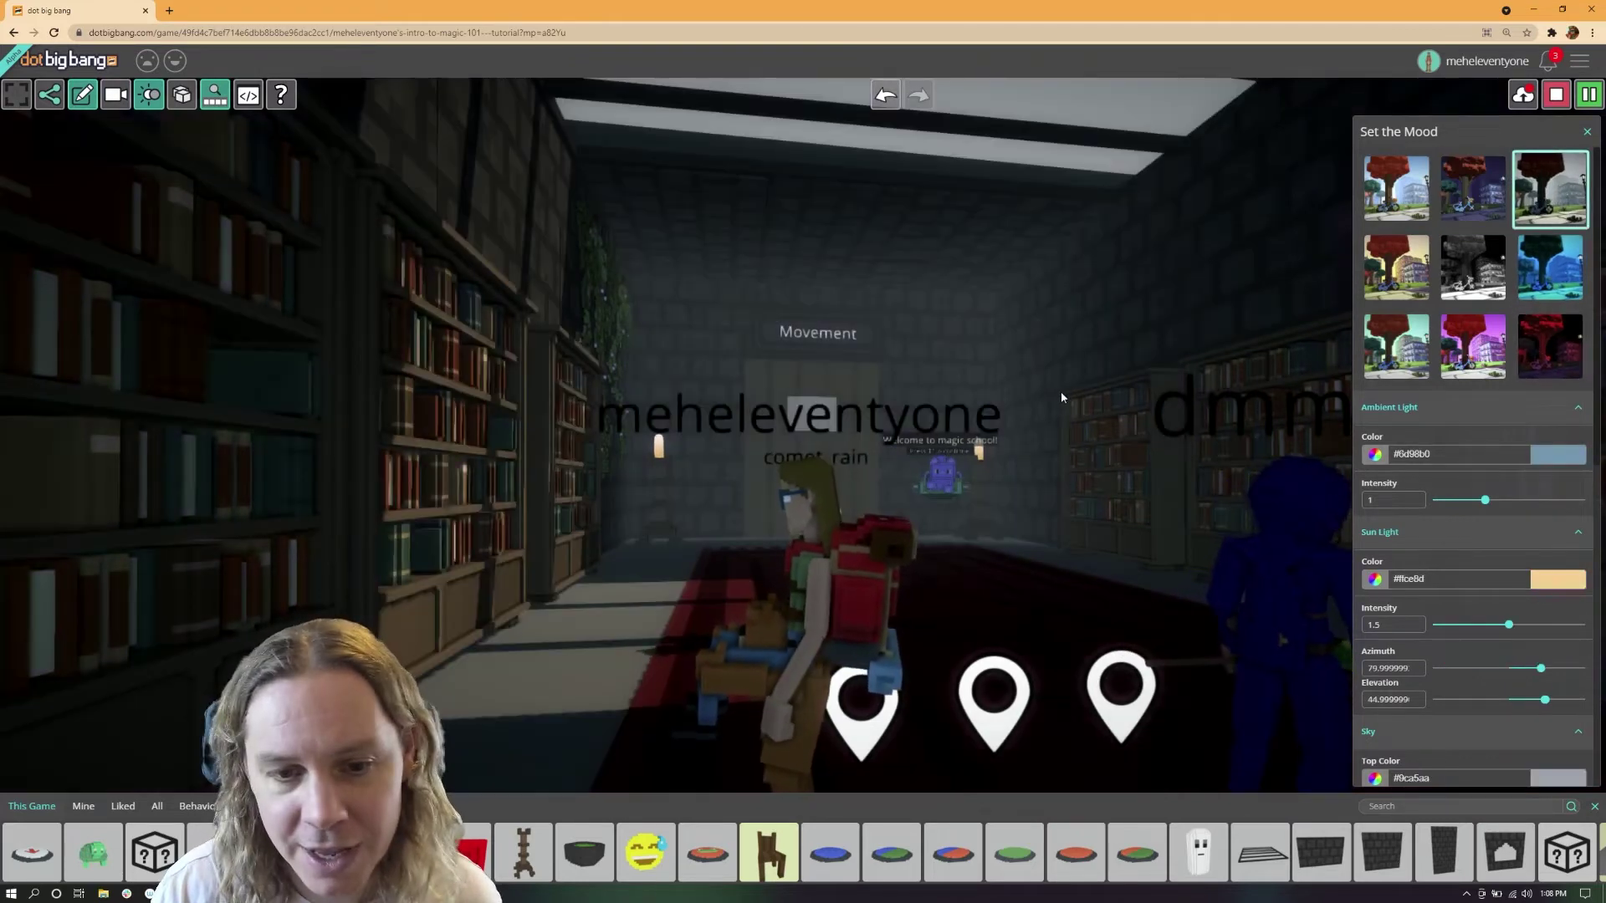
{"action": "left_click_drag", "start_coordinate": [1061, 392], "coordinate": [988, 456]}
{"action": "key", "text": "w"}
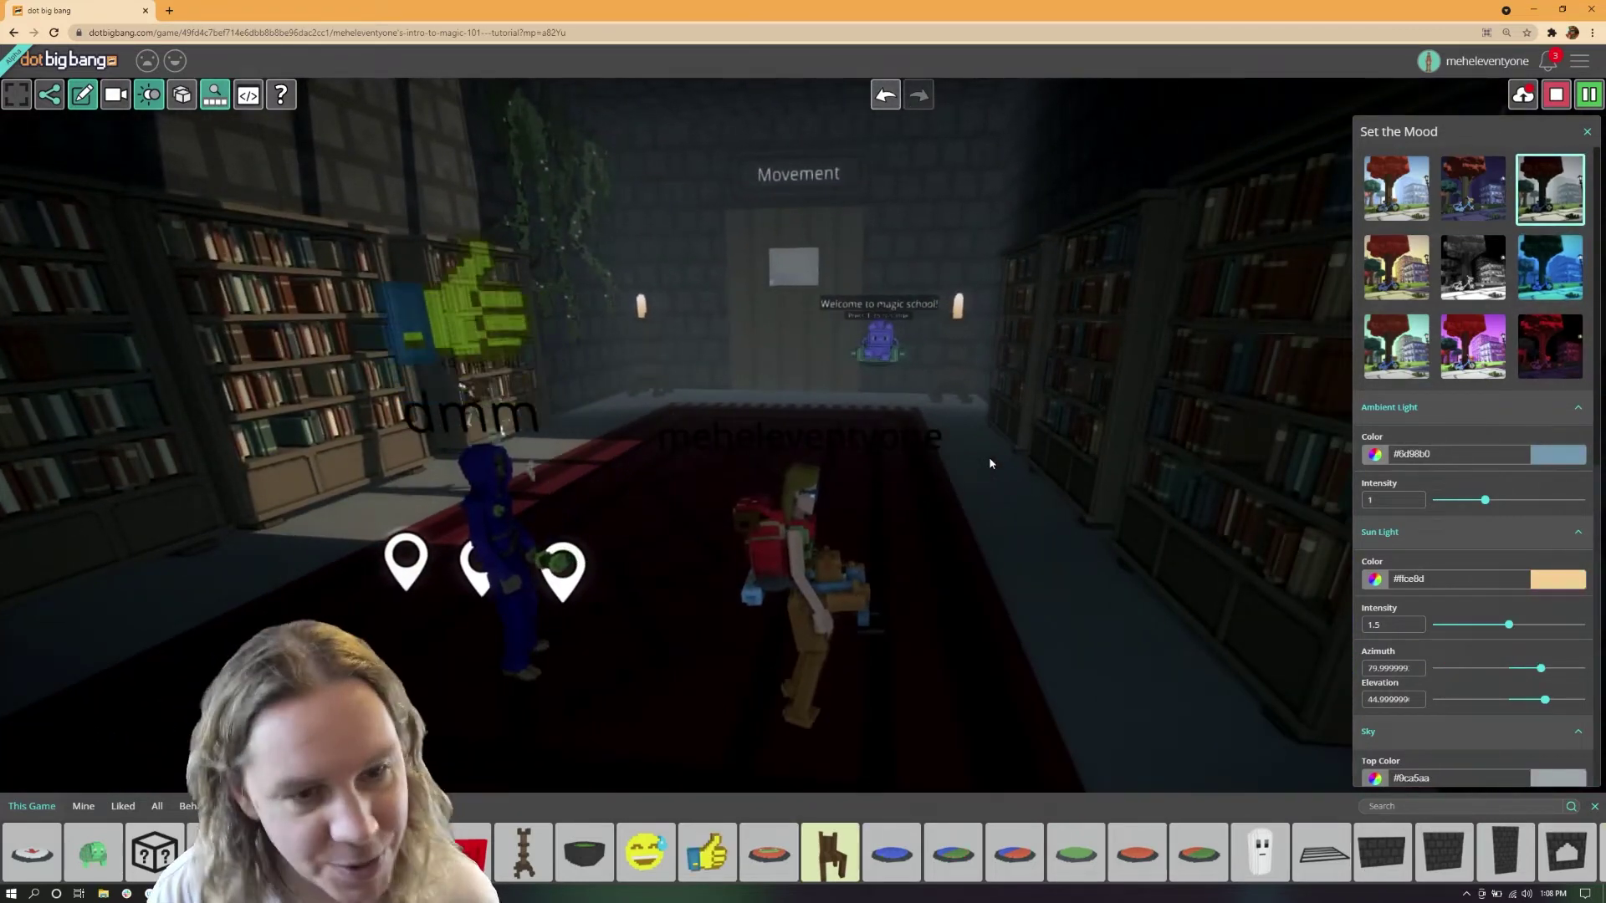
{"action": "key", "text": "w"}
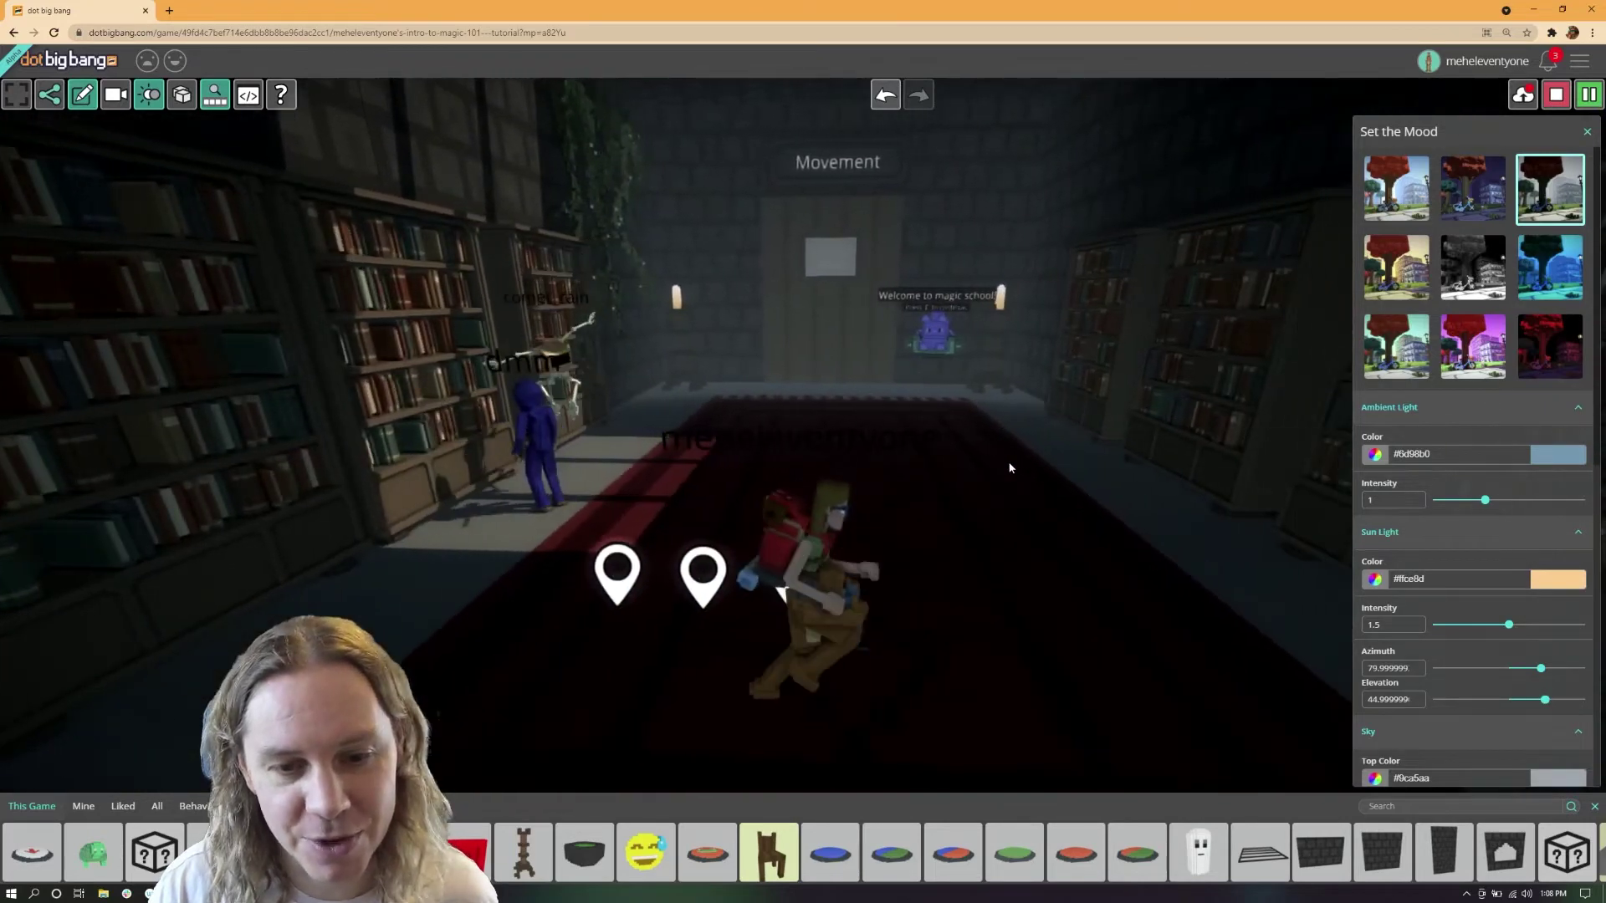
{"action": "key", "text": "w"}
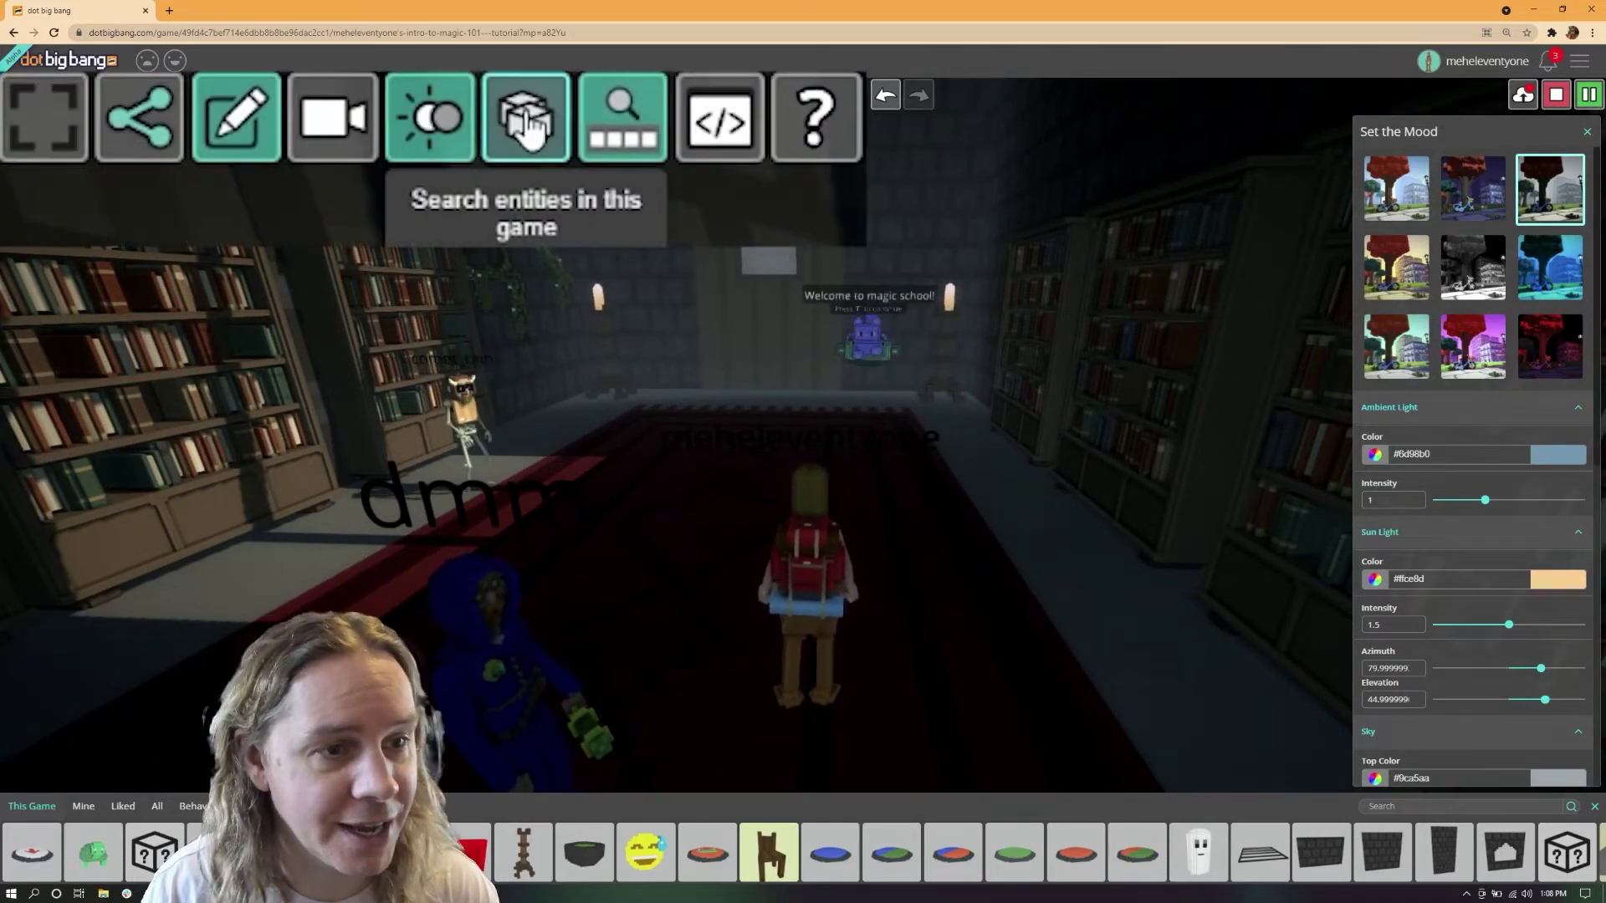
{"action": "left_click", "coordinate": [181, 94]}
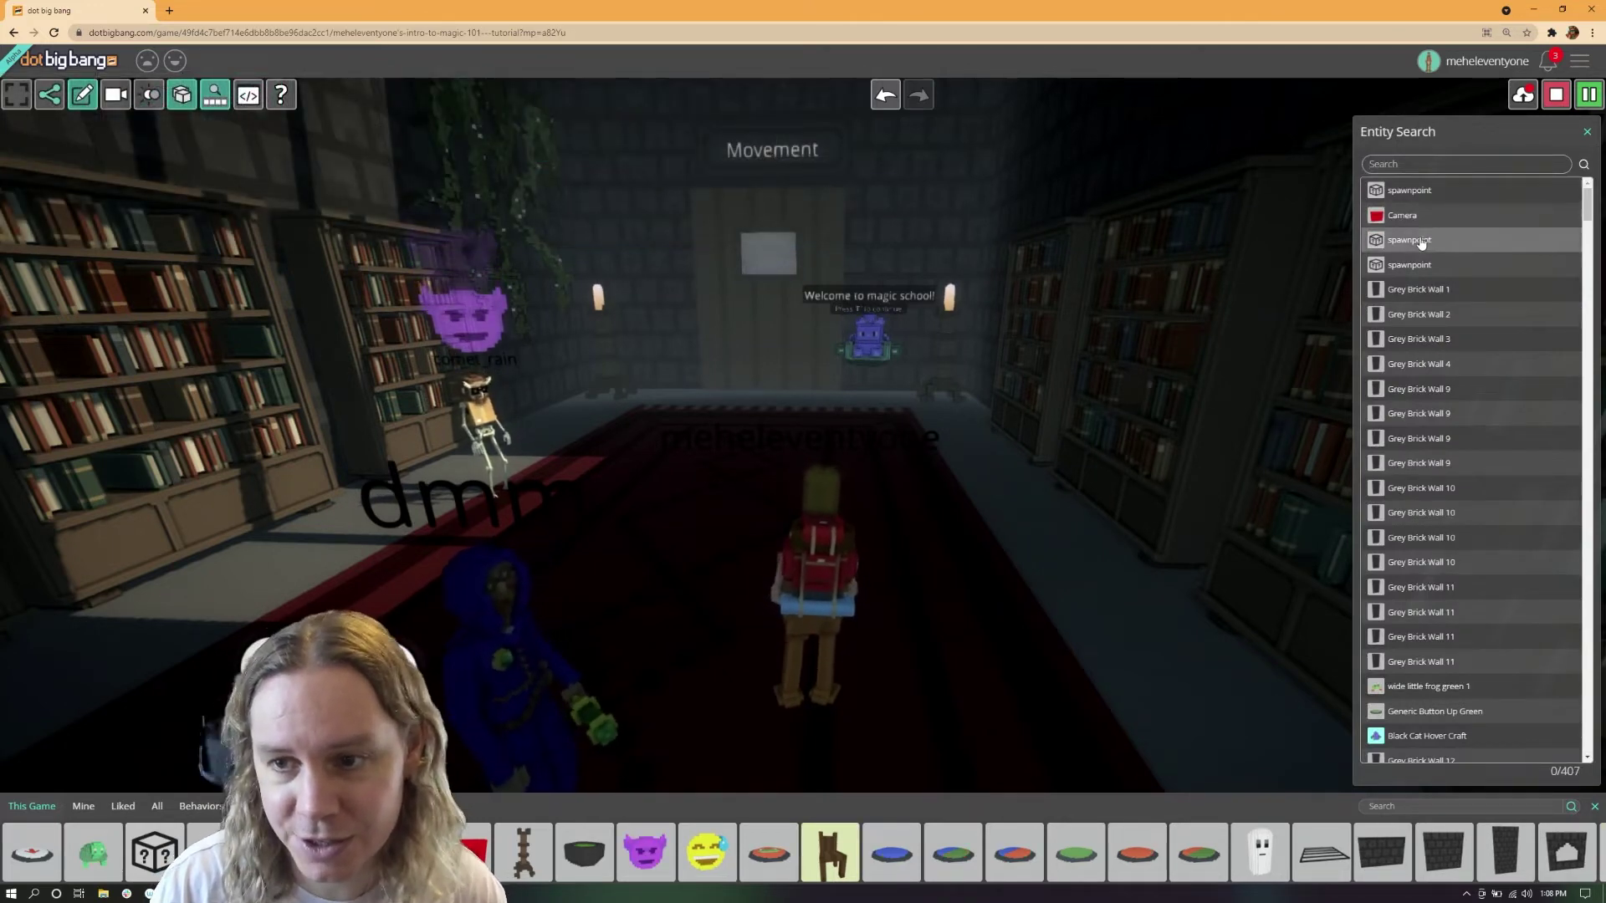
Filter the entity list by 'grey bric' and select Grey Brick Wall 71.
{"action": "scroll", "coordinate": [1422, 251], "scroll_direction": "down", "scroll_amount": 7}
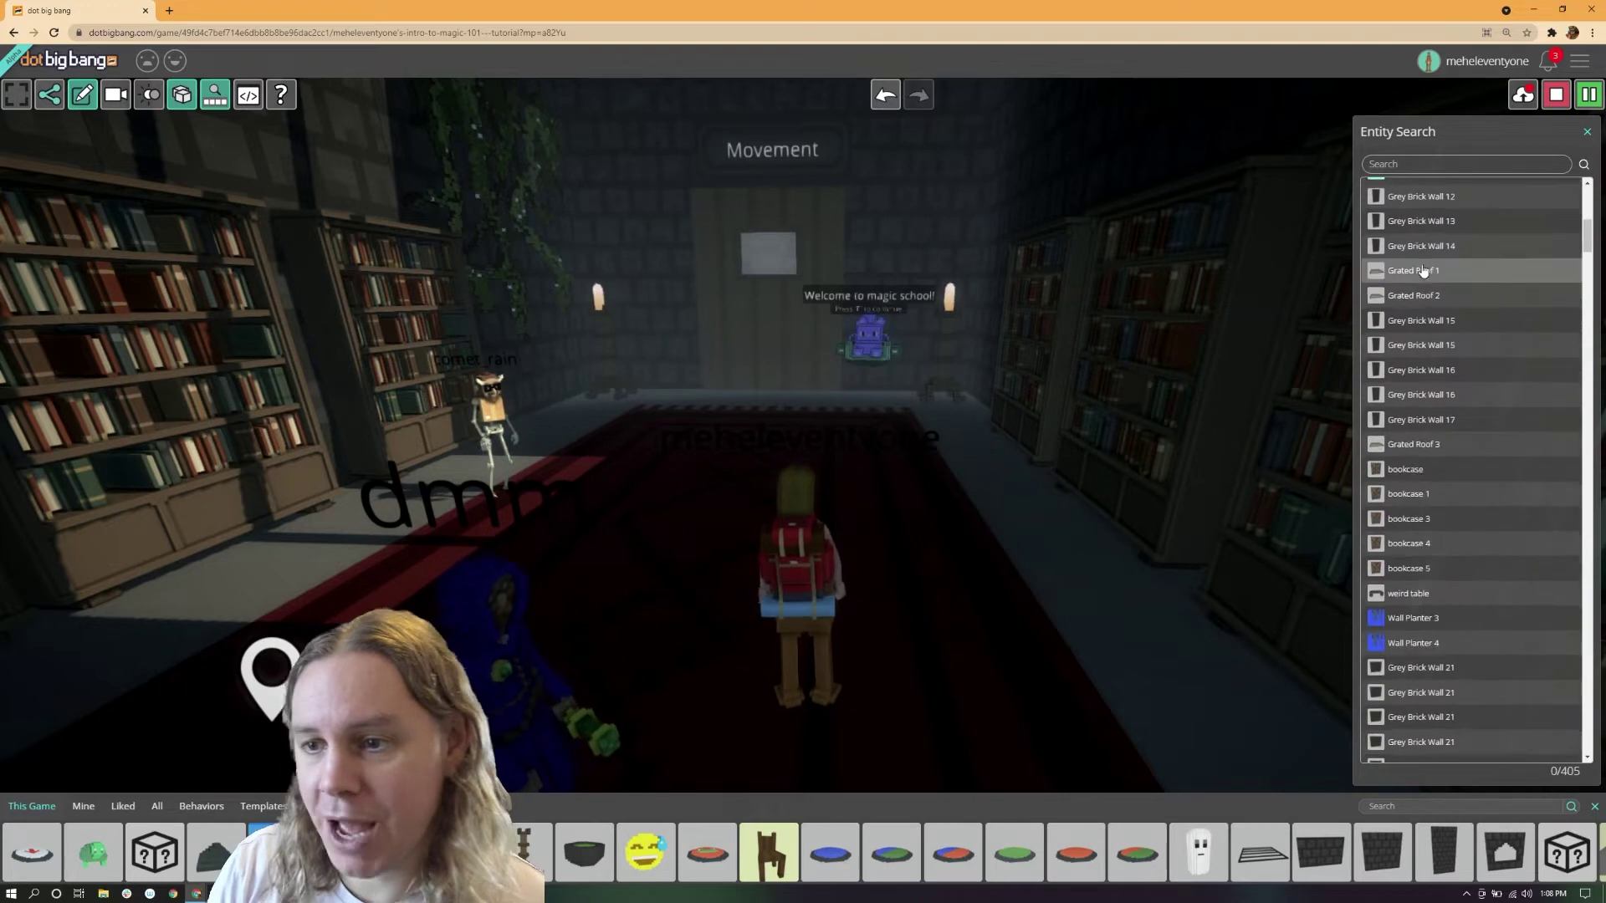
{"action": "scroll", "coordinate": [1425, 270], "scroll_direction": "up", "scroll_amount": 7}
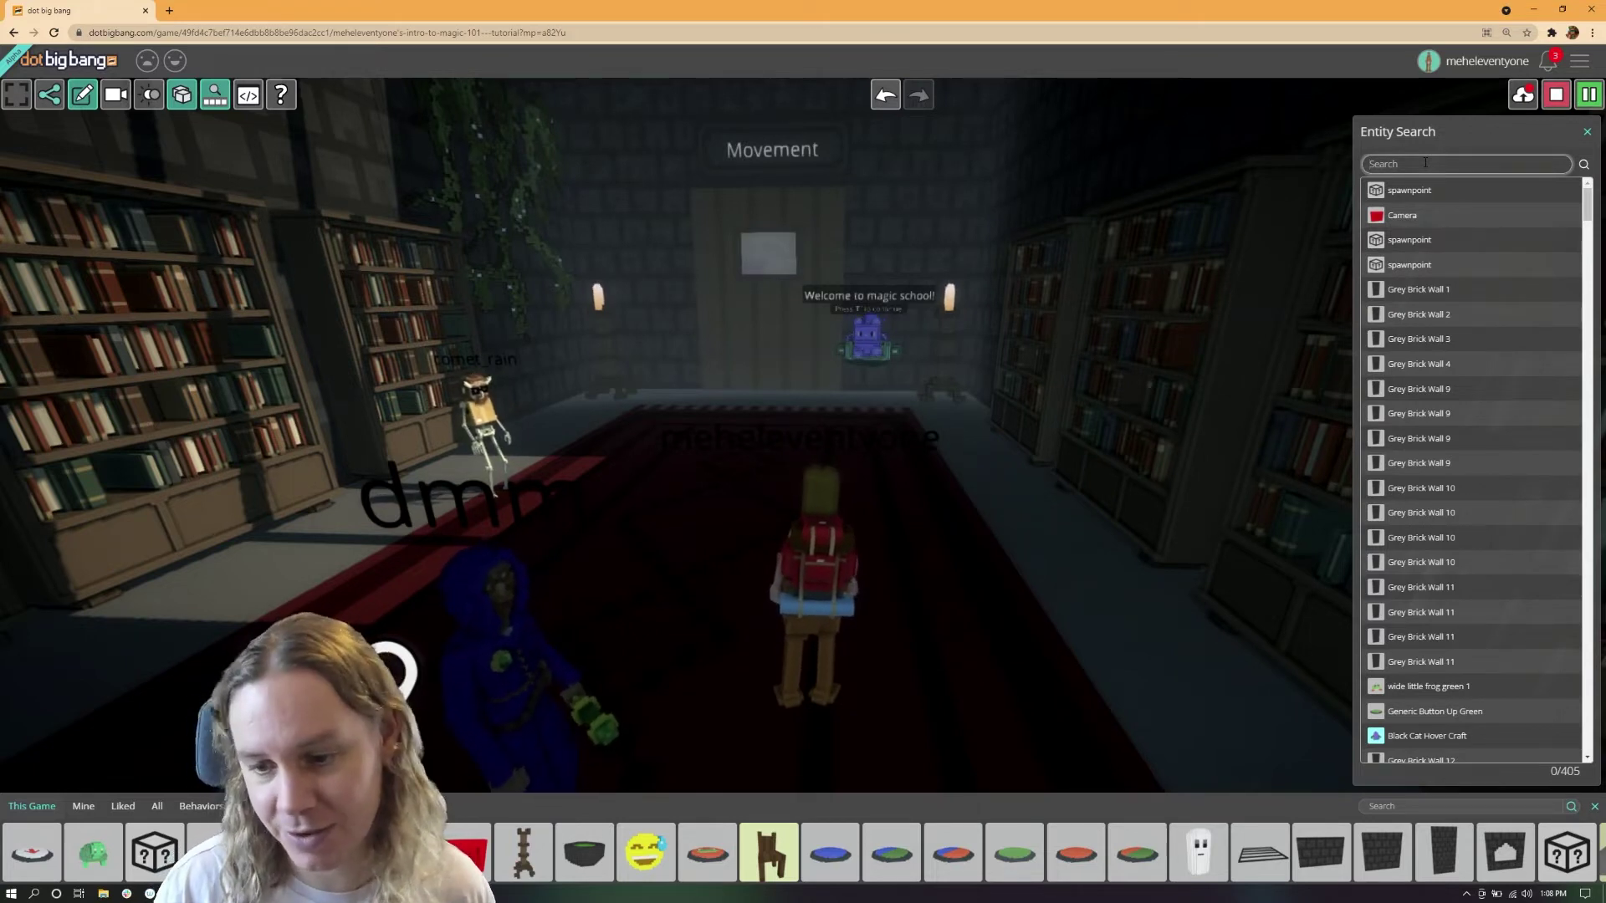
{"action": "left_click", "coordinate": [1425, 163]}
{"action": "type", "text": "grey"}
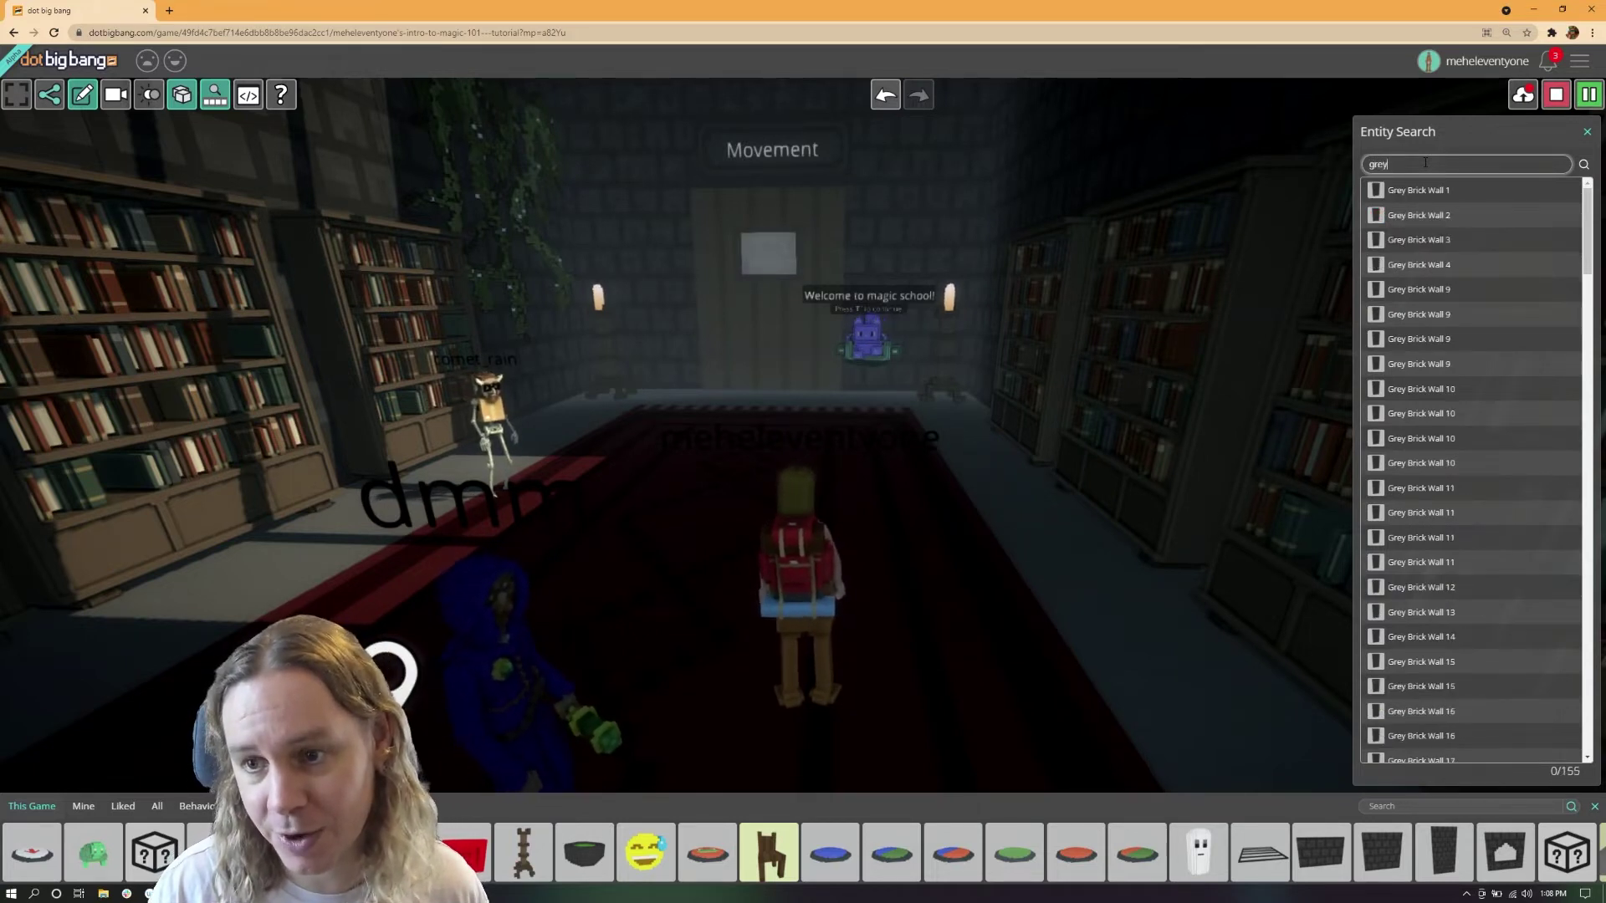
{"action": "type", "text": " brick"}
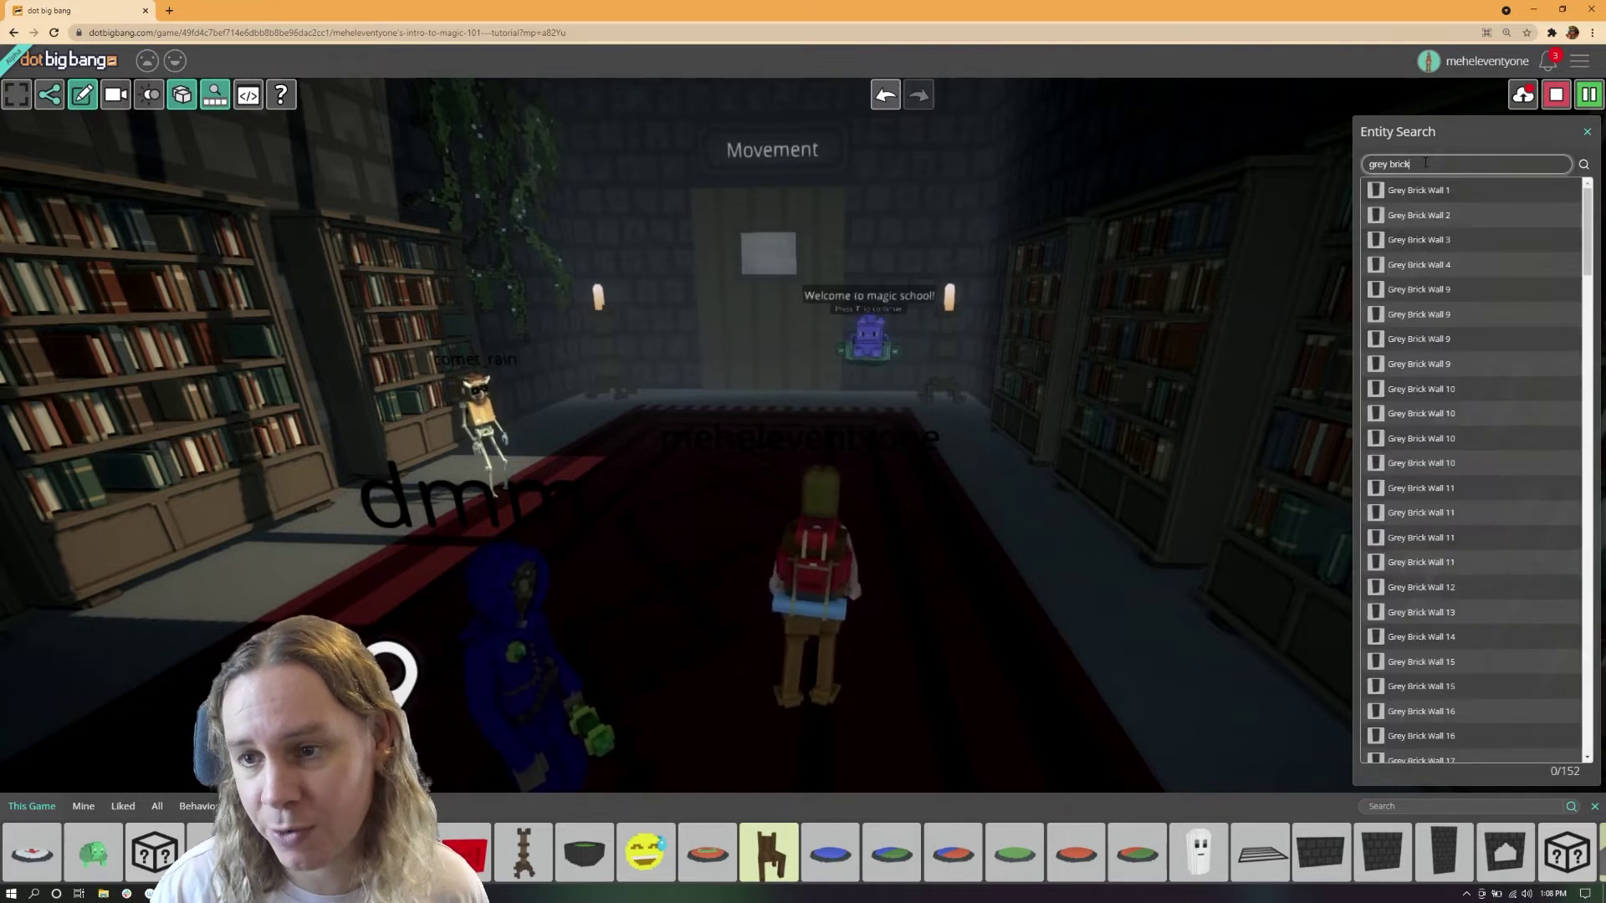
{"action": "scroll", "coordinate": [1473, 220], "scroll_direction": "down", "scroll_amount": 7}
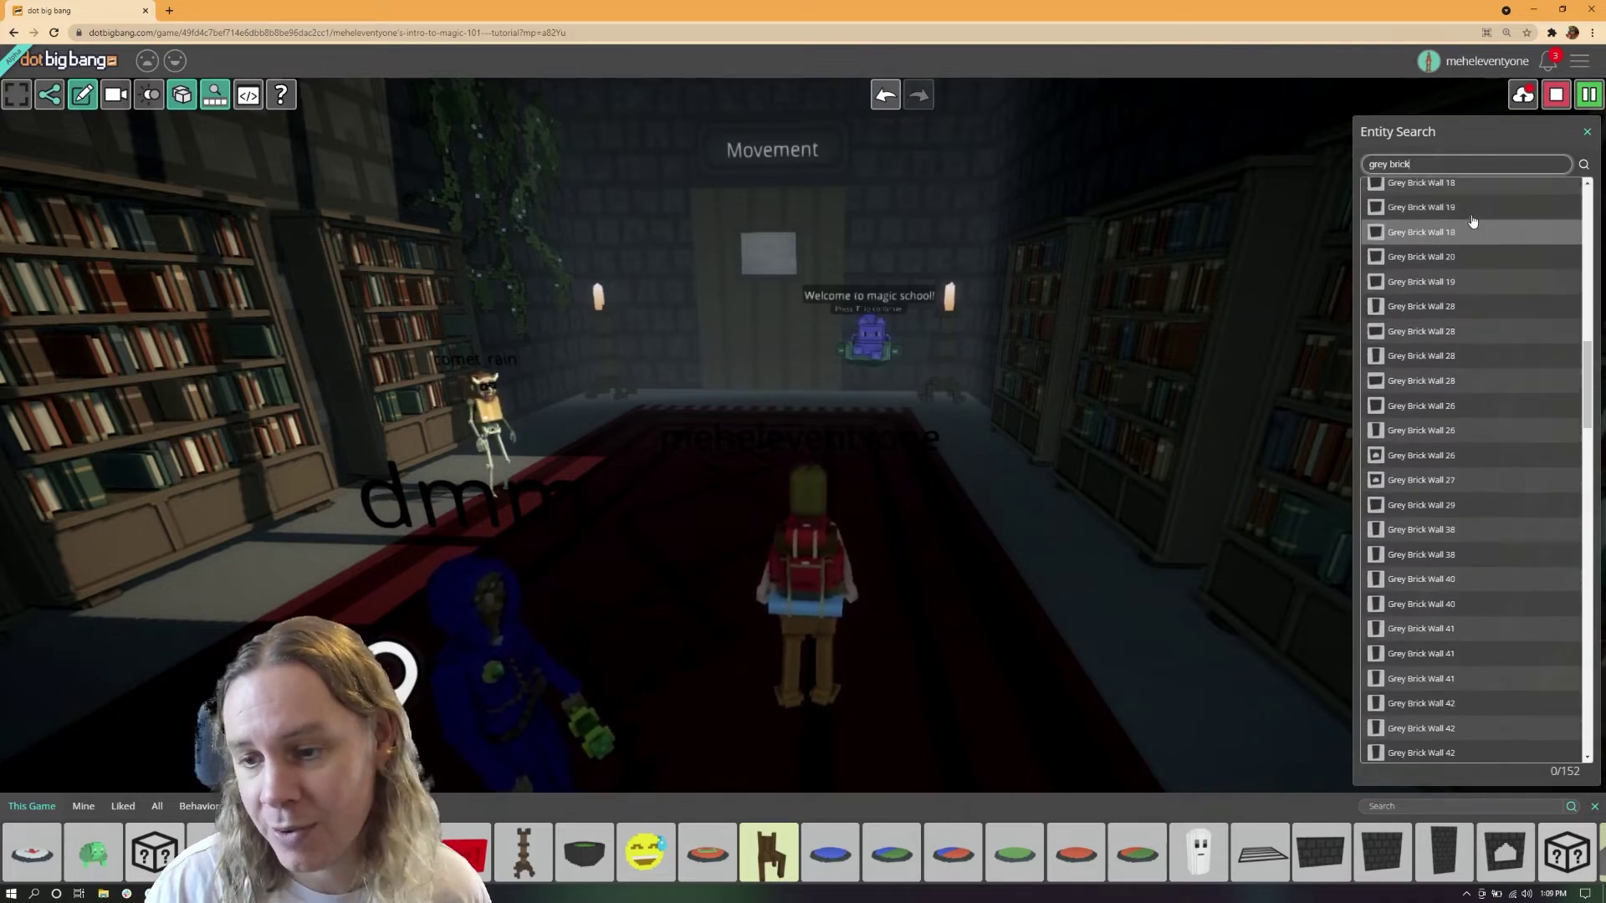
{"action": "scroll", "coordinate": [1473, 220], "scroll_direction": "down", "scroll_amount": 20}
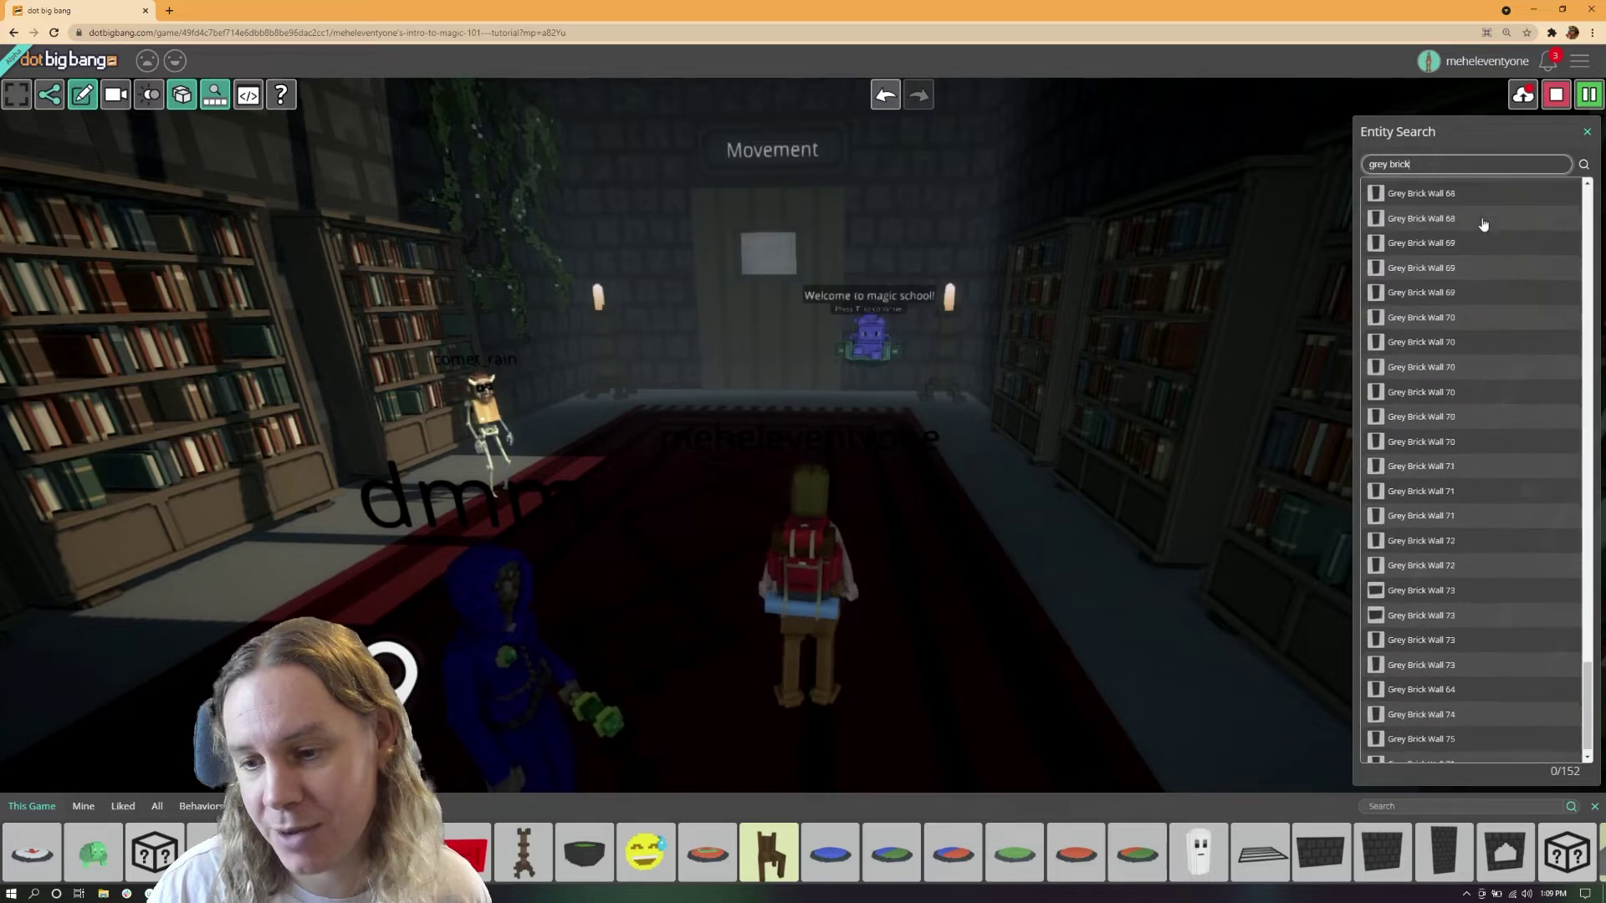
{"action": "left_click", "coordinate": [1426, 501]}
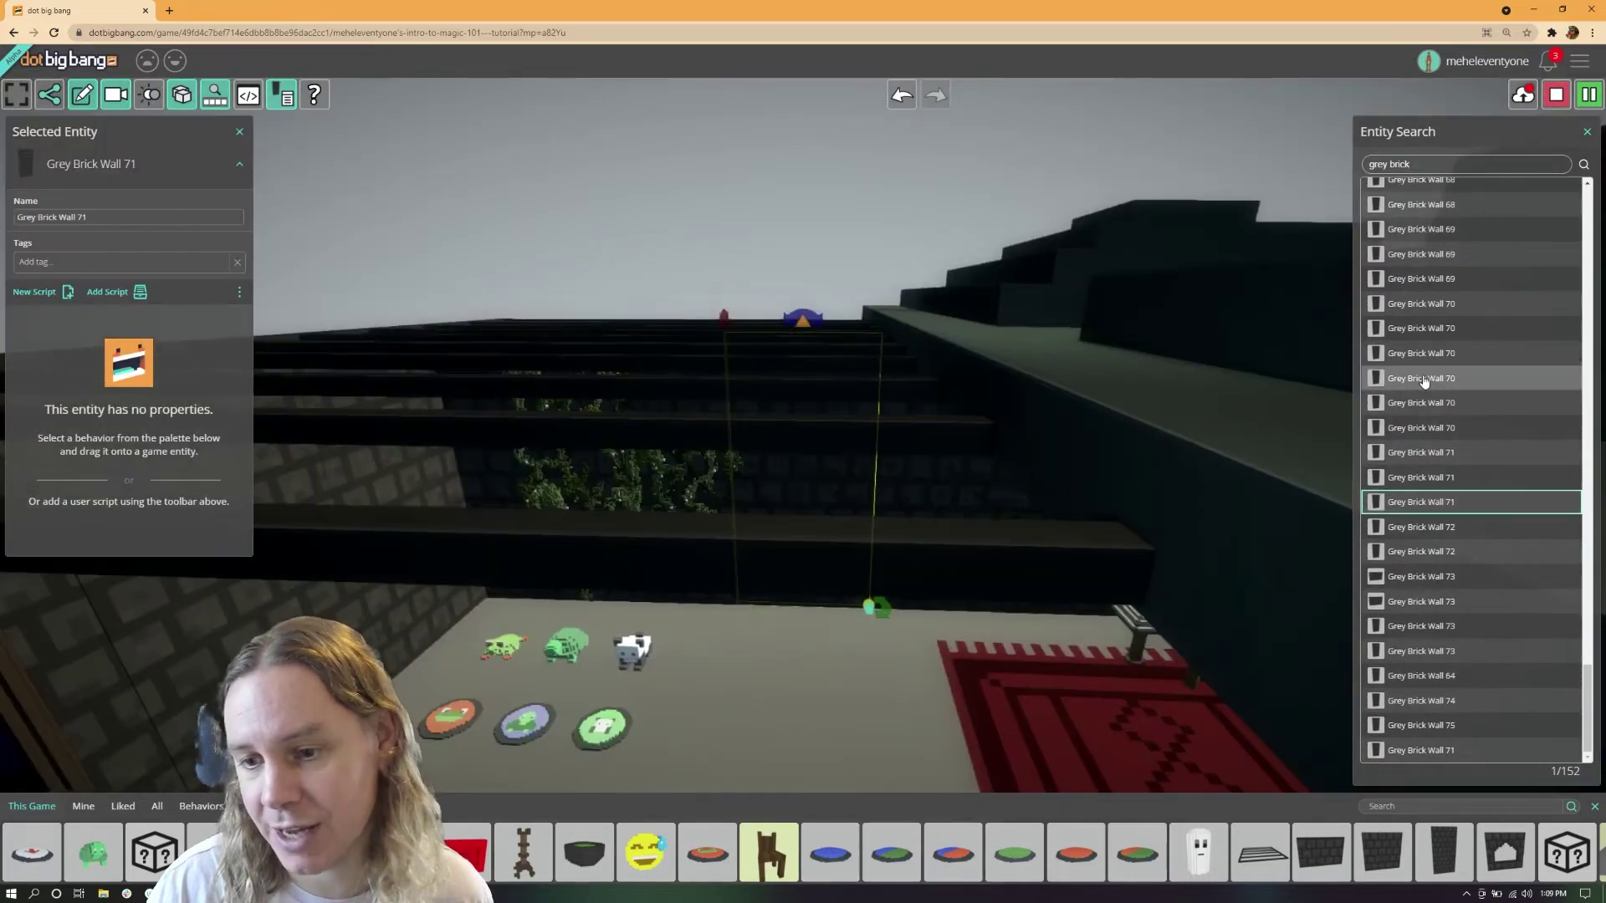
Multi-select grey brick walls up to Grey Brick Wall 69, then reselect only Wall 71.
{"action": "left_click", "coordinate": [1443, 455]}
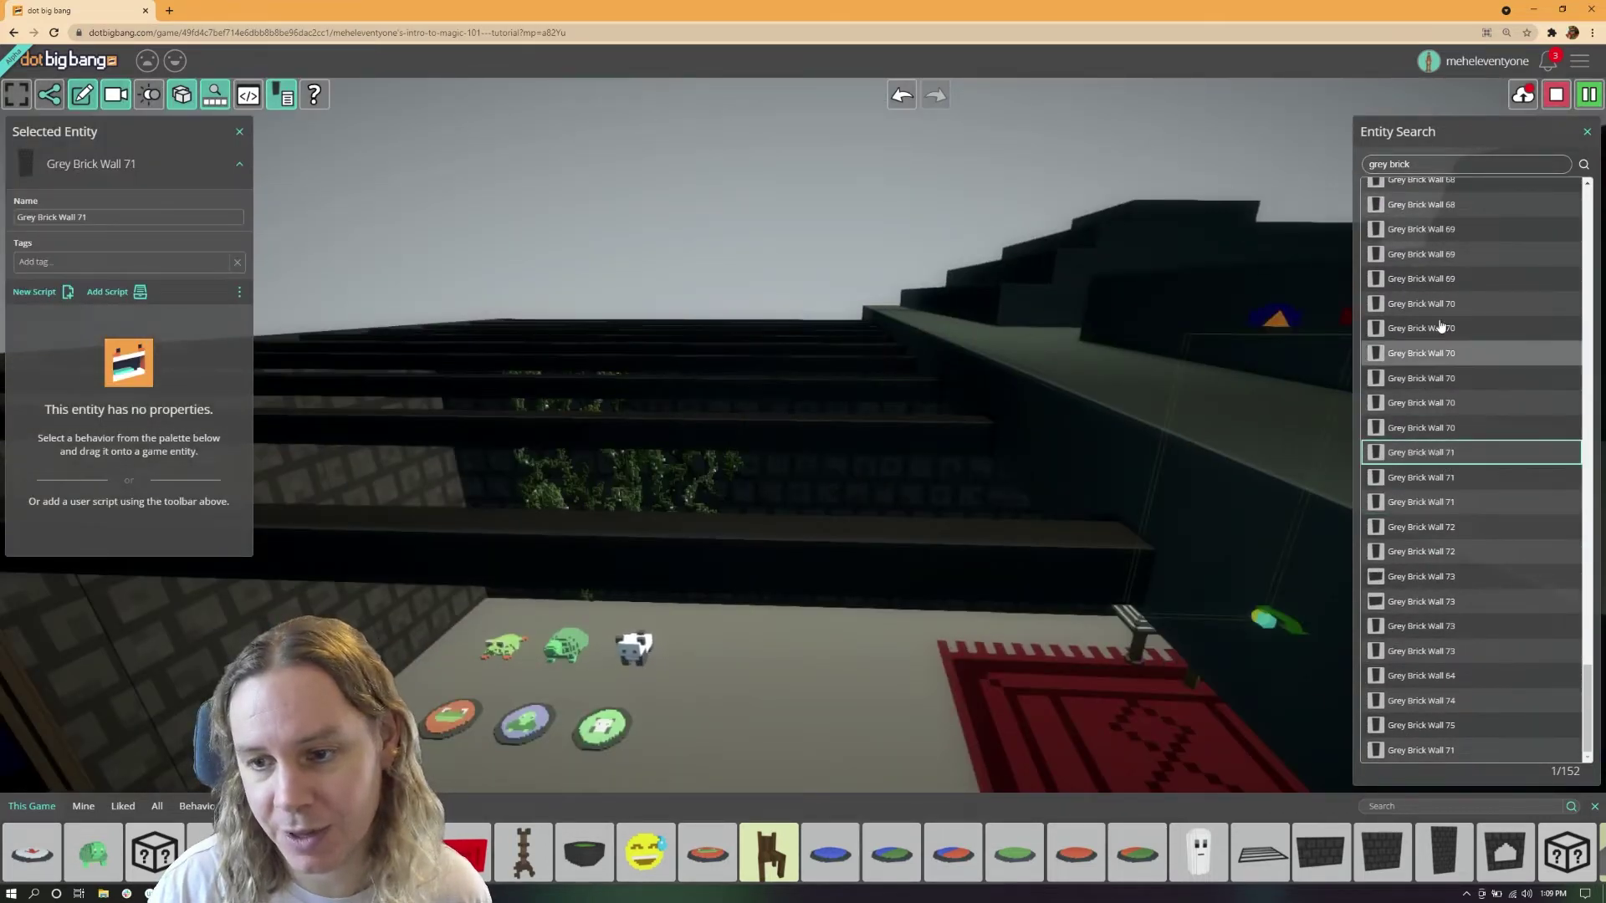
{"action": "left_click", "coordinate": [1436, 282], "text": "shift"}
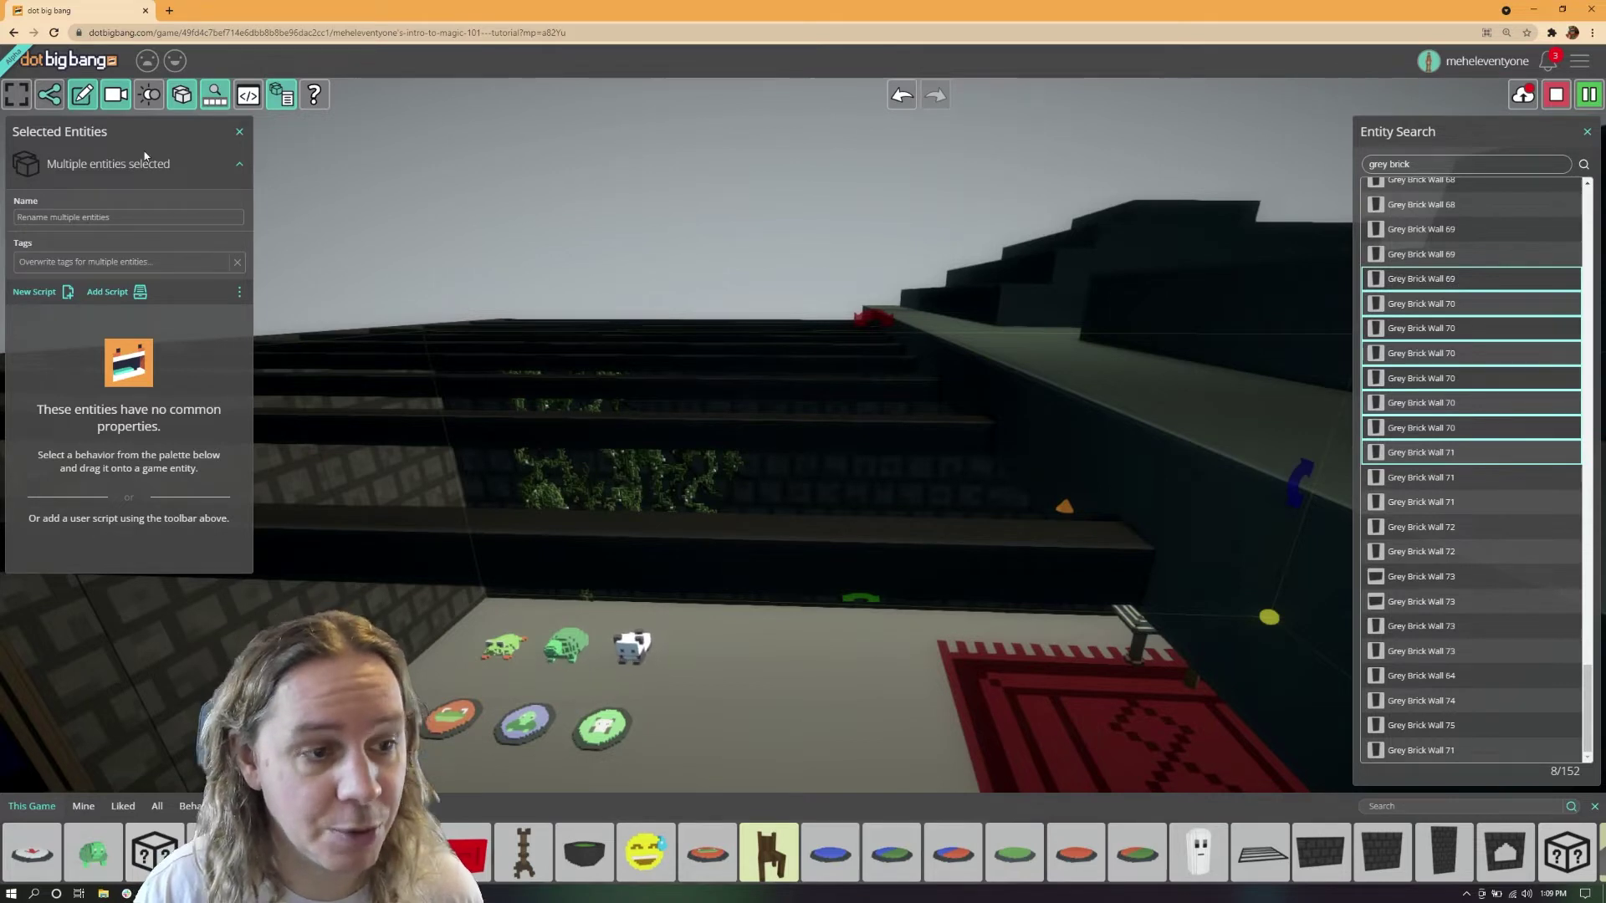
{"action": "left_click", "coordinate": [1451, 502]}
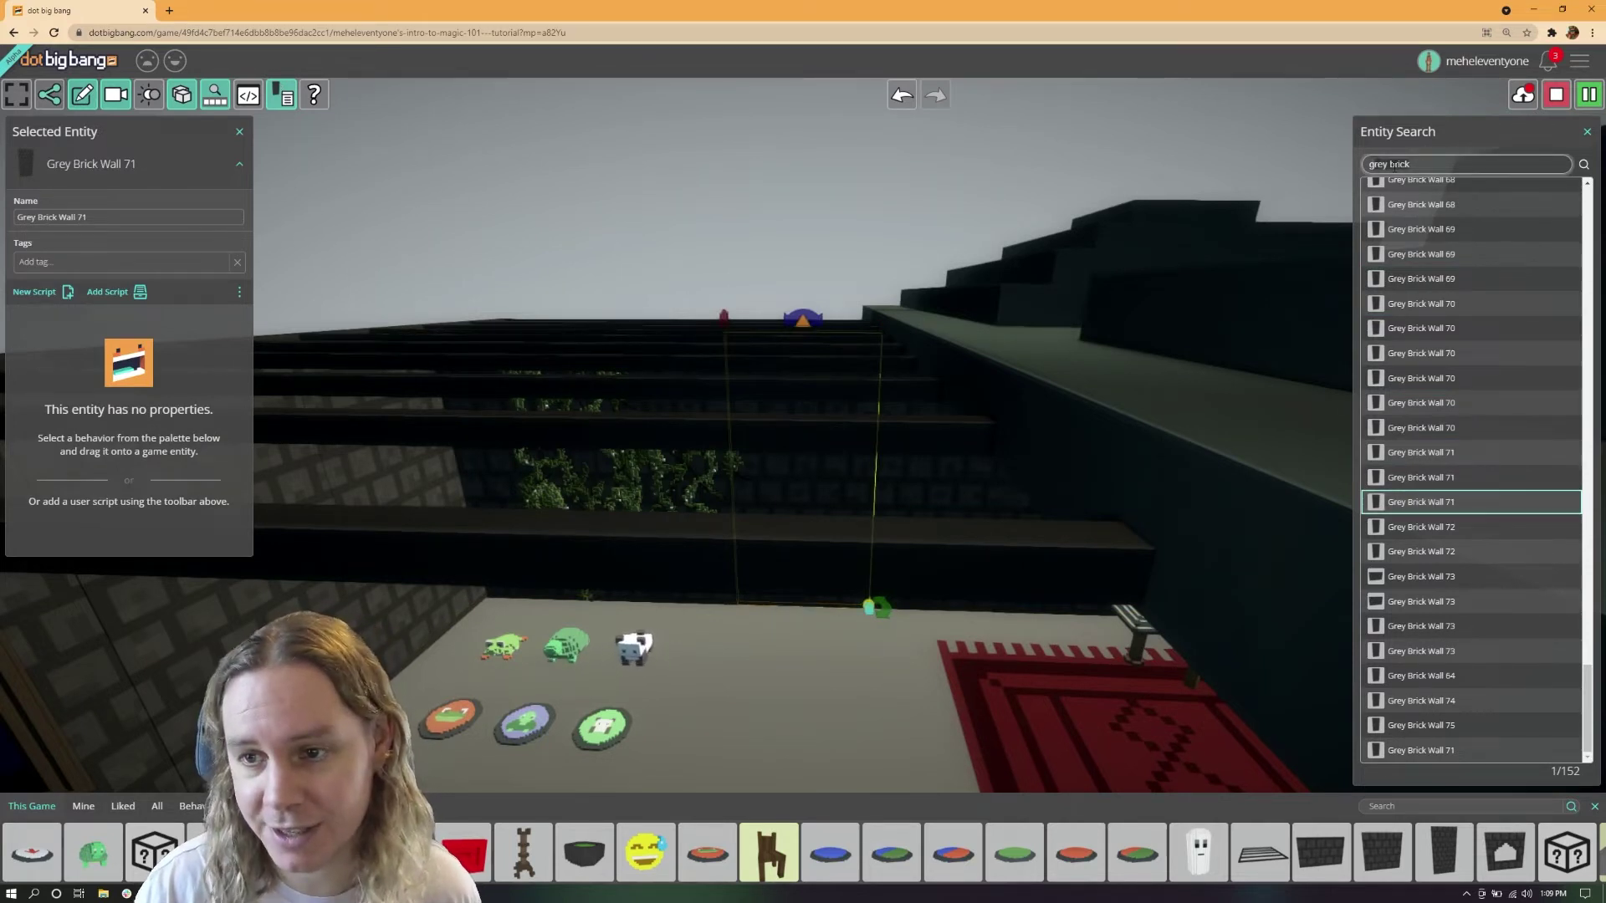
Clear the grey brick search filter and select the Camera entity.
{"action": "key", "text": "BackSpace"}
{"action": "scroll", "coordinate": [1570, 459], "scroll_direction": "up", "scroll_amount": 5}
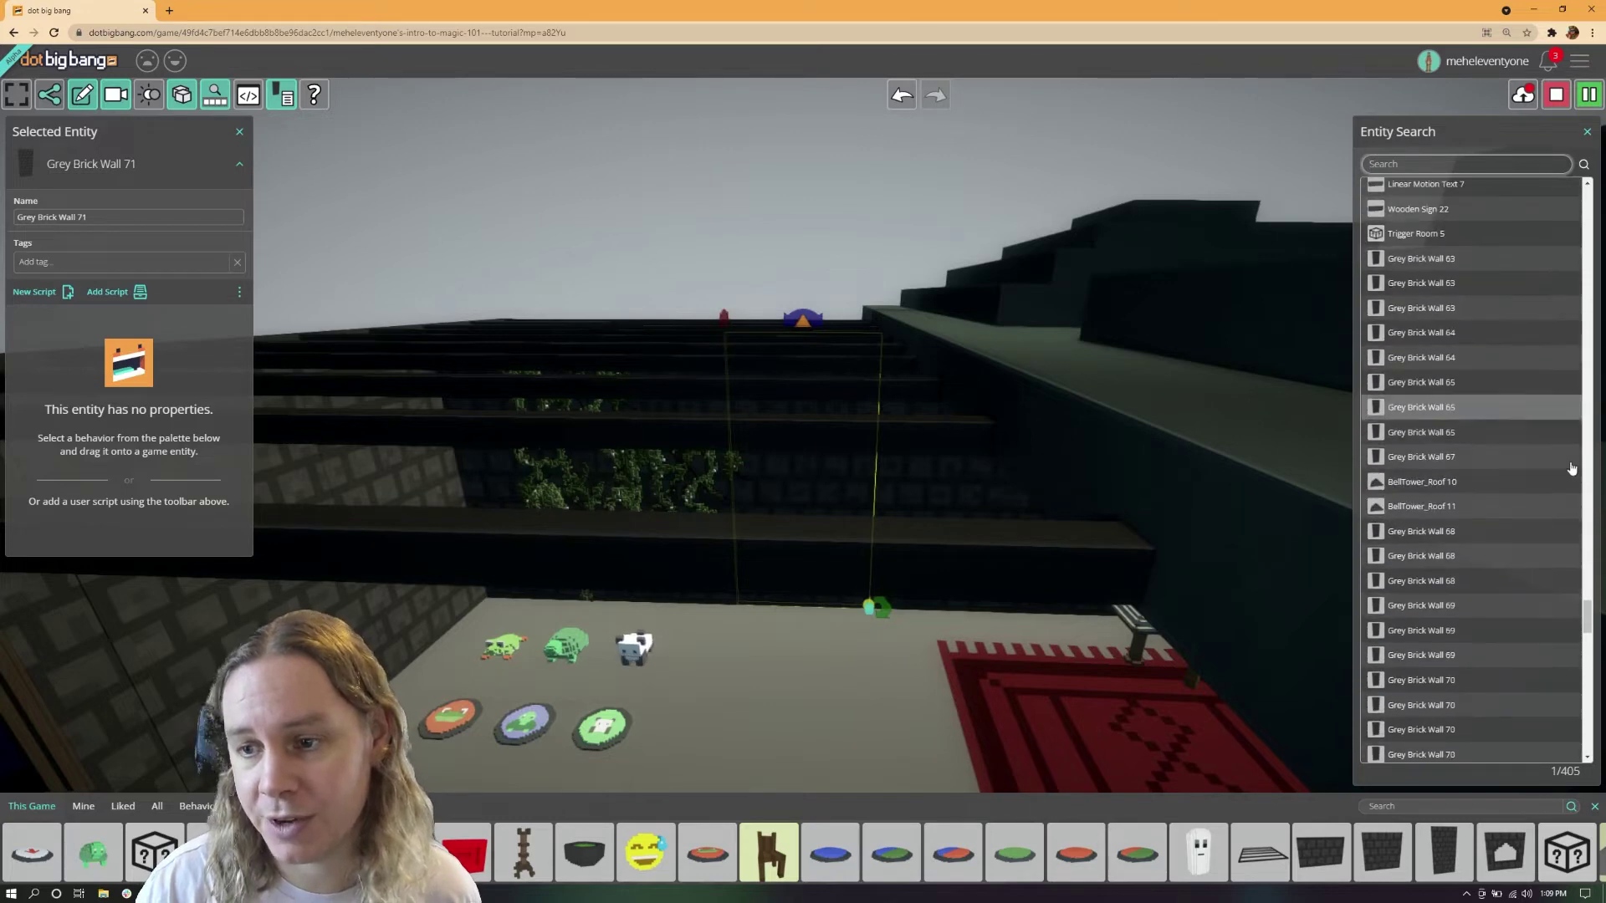
{"action": "left_click_drag", "start_coordinate": [1589, 621], "coordinate": [1588, 196]}
{"action": "left_click", "coordinate": [1422, 215]}
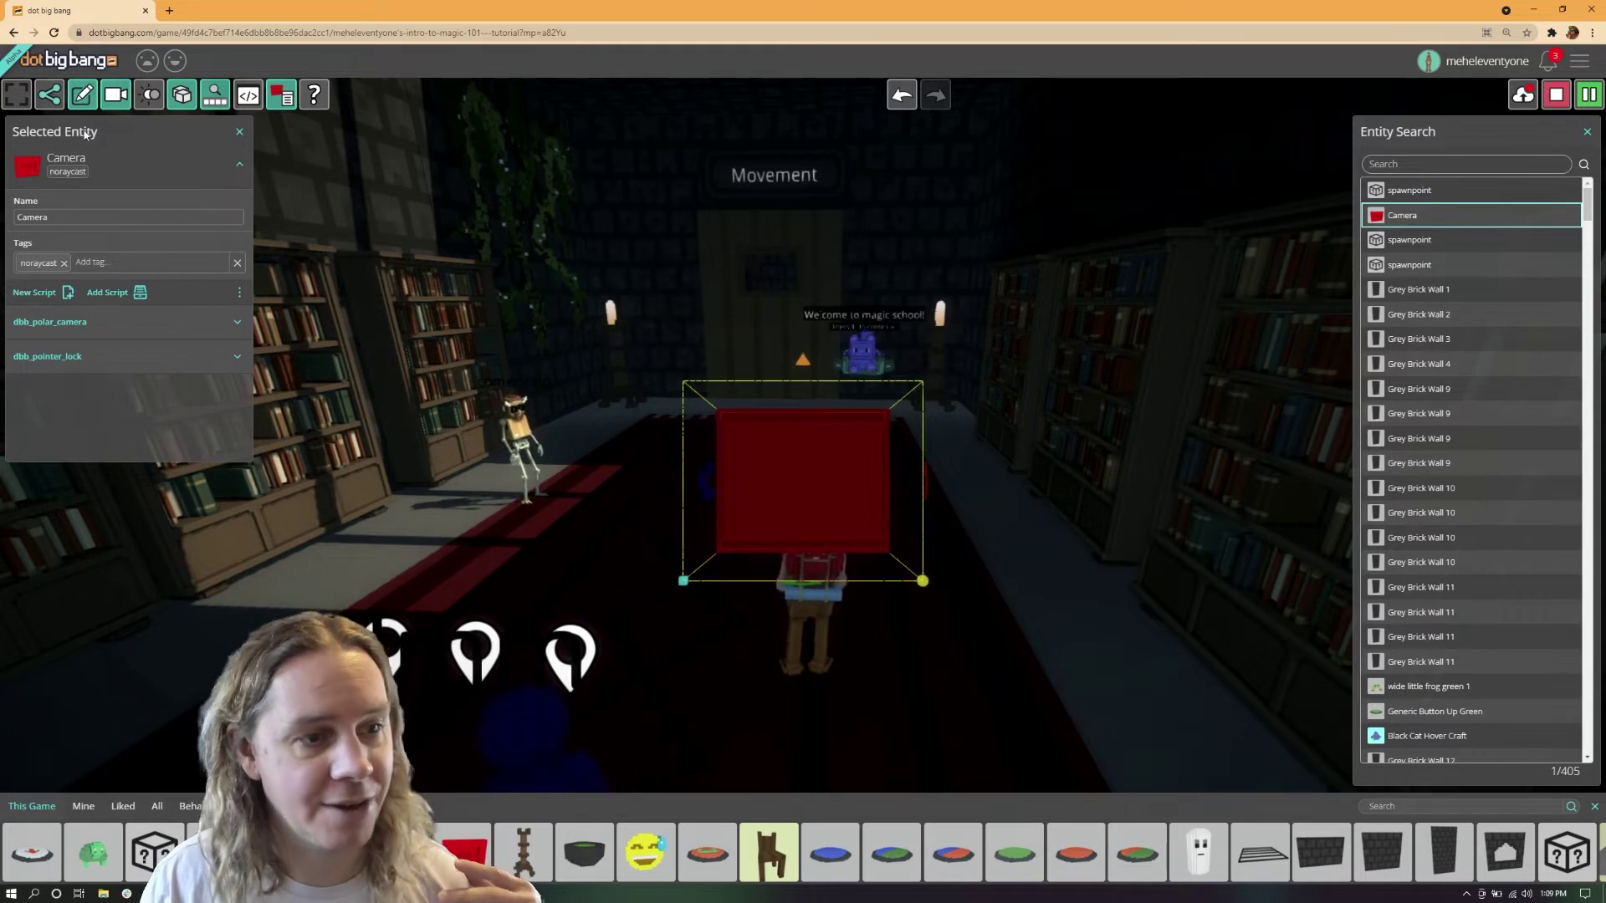
Select the Camera entity's Name field in the Selected Entity panel.
{"action": "left_click", "coordinate": [56, 218]}
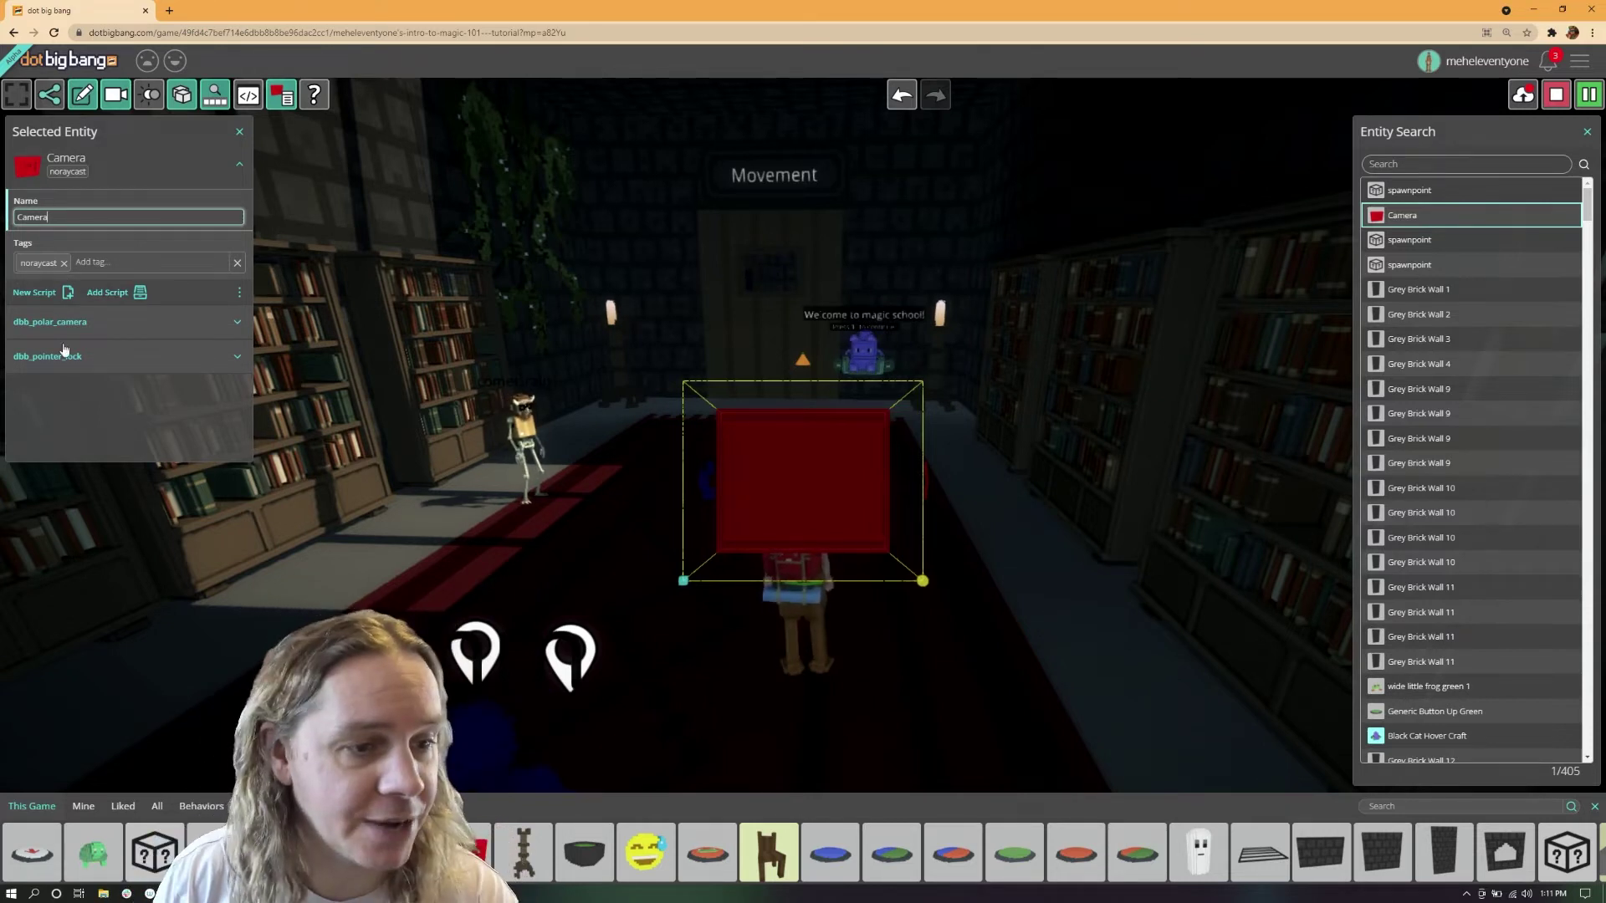
Select bookcase 4, left of the skeleton in the library scene.
{"action": "left_click", "coordinate": [432, 316]}
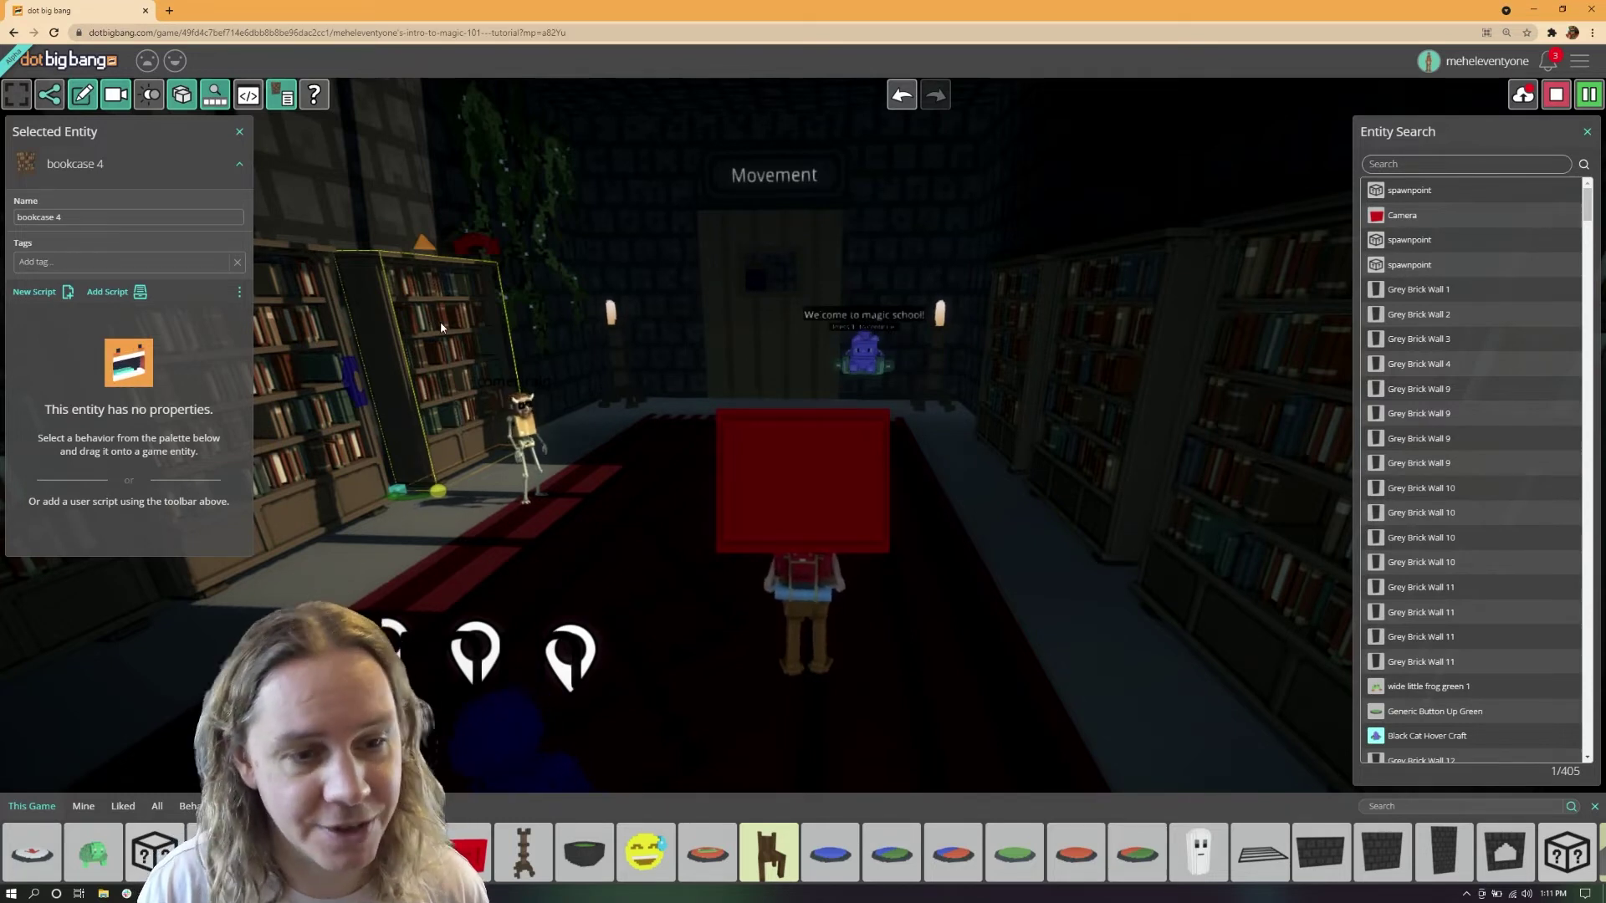
{"action": "key", "text": "ctrl+f"}
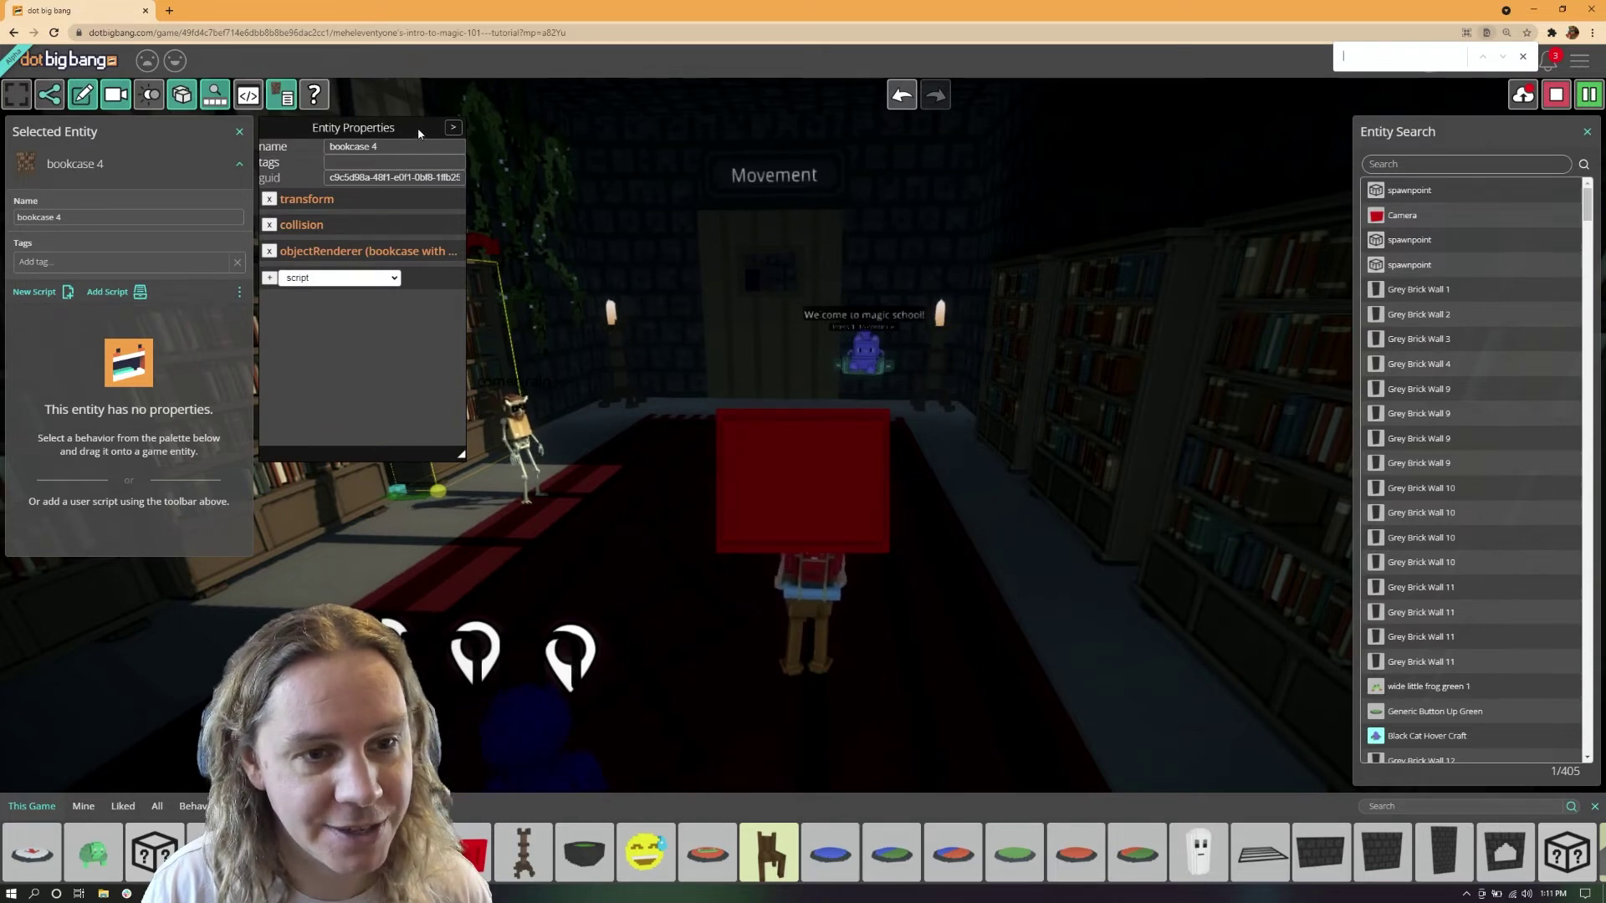
{"action": "left_click_drag", "start_coordinate": [416, 128], "coordinate": [502, 157]}
{"action": "scroll", "coordinate": [424, 268], "scroll_direction": "up", "scroll_amount": 3, "text": "ctrl"}
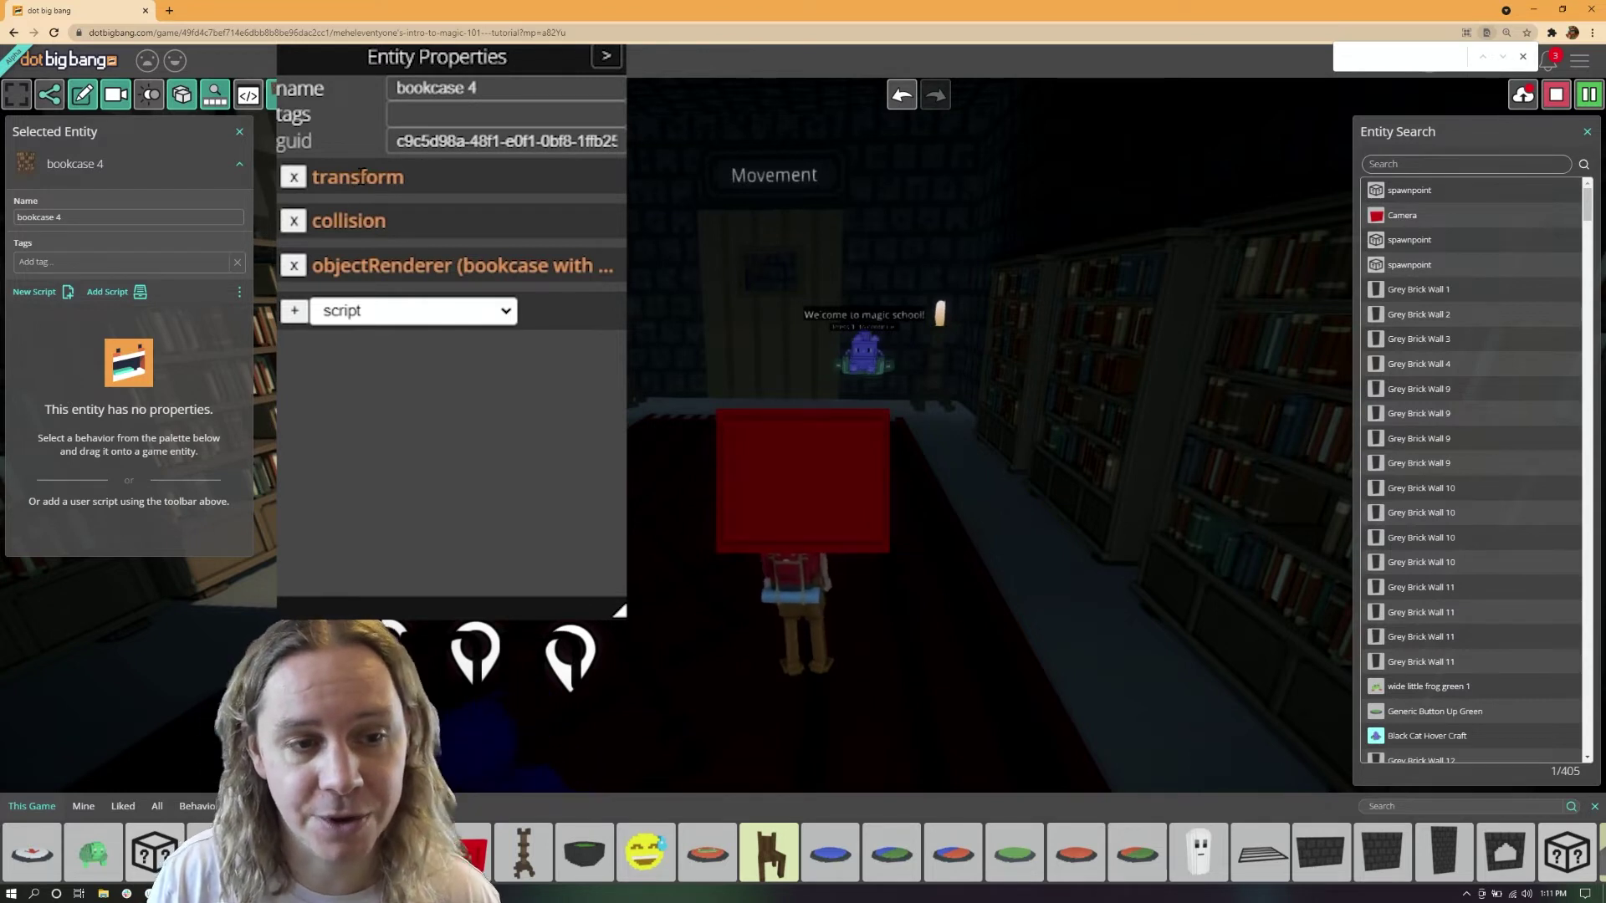
{"action": "scroll", "coordinate": [410, 239], "scroll_direction": "down", "scroll_amount": 3, "text": "ctrl"}
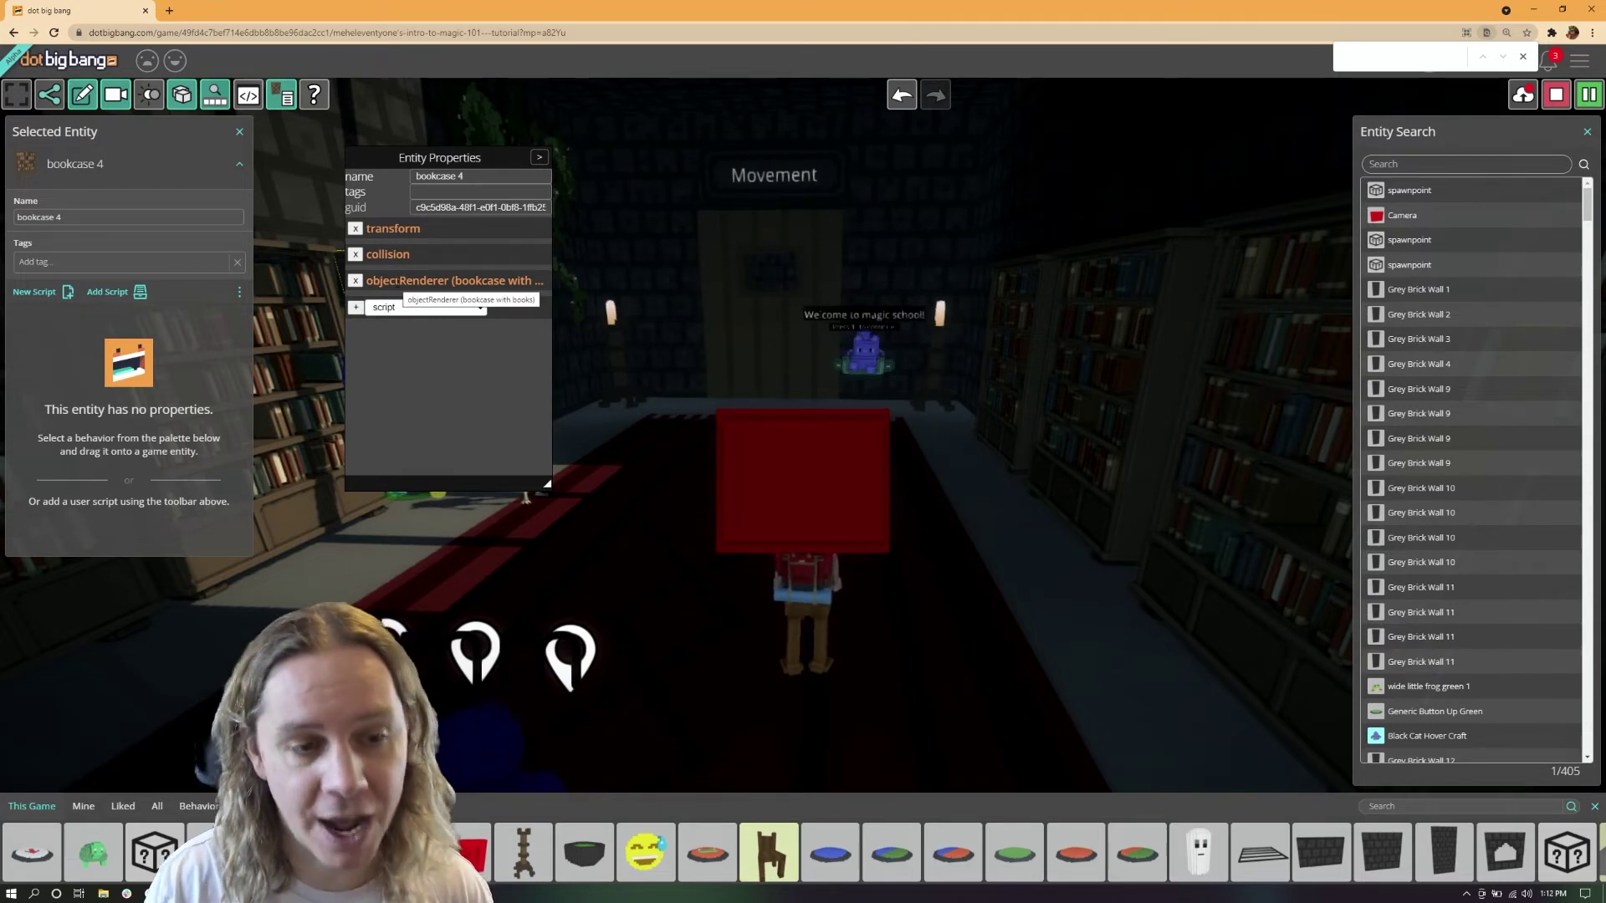
{"action": "left_click_drag", "start_coordinate": [439, 157], "coordinate": [690, 223]}
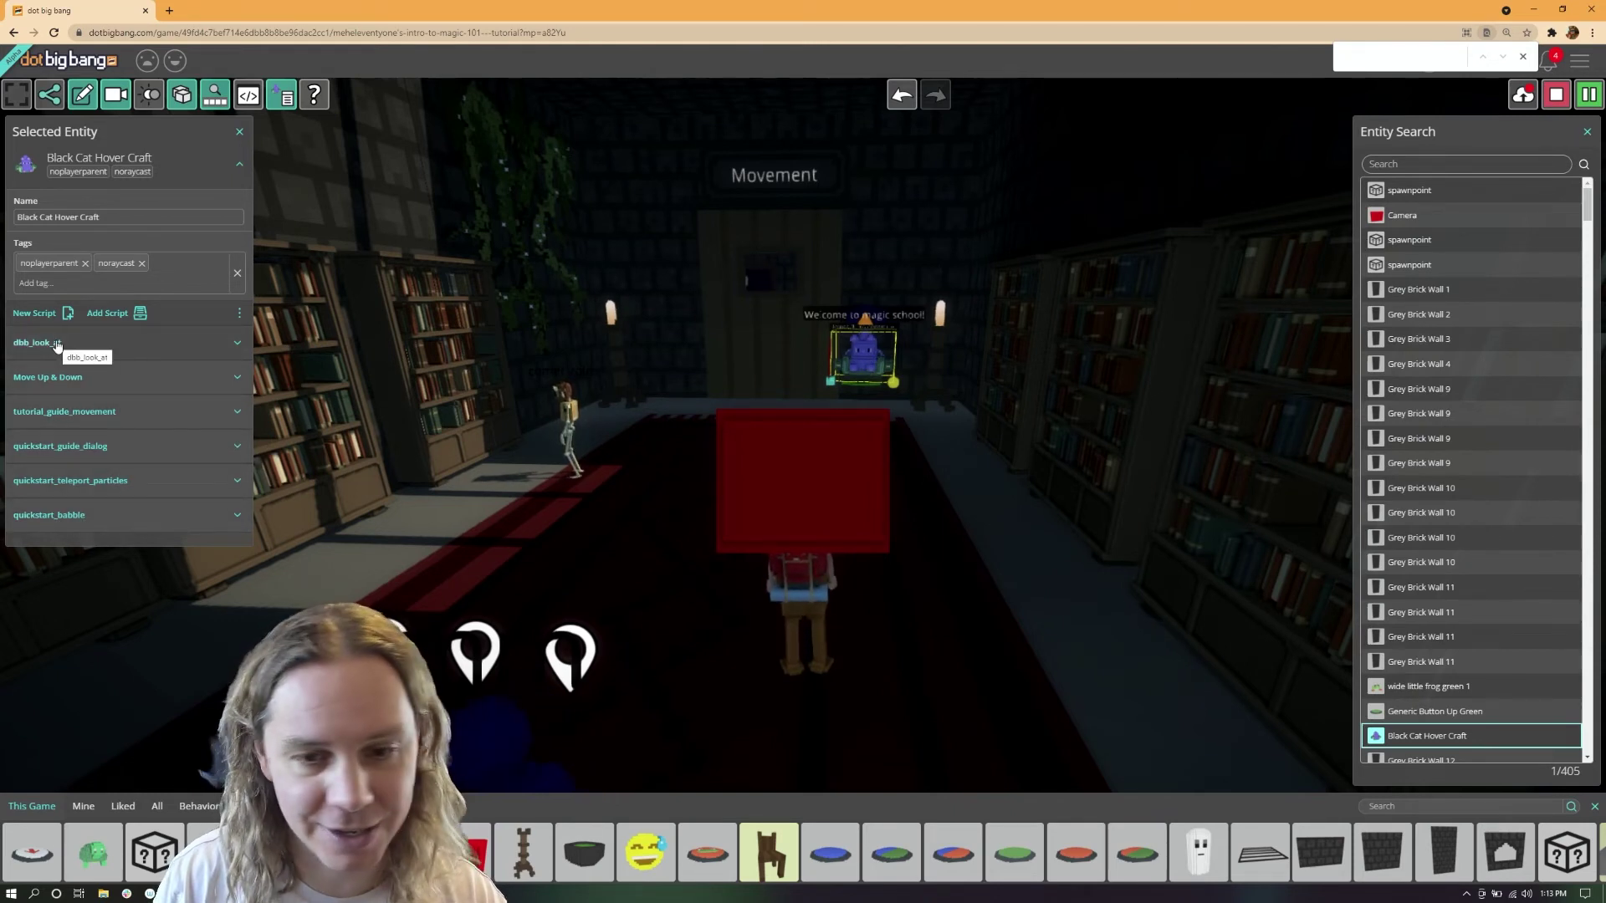
Walk the avatar to the blue guide and go through the welcome dialogue.
{"action": "key", "text": "d"}
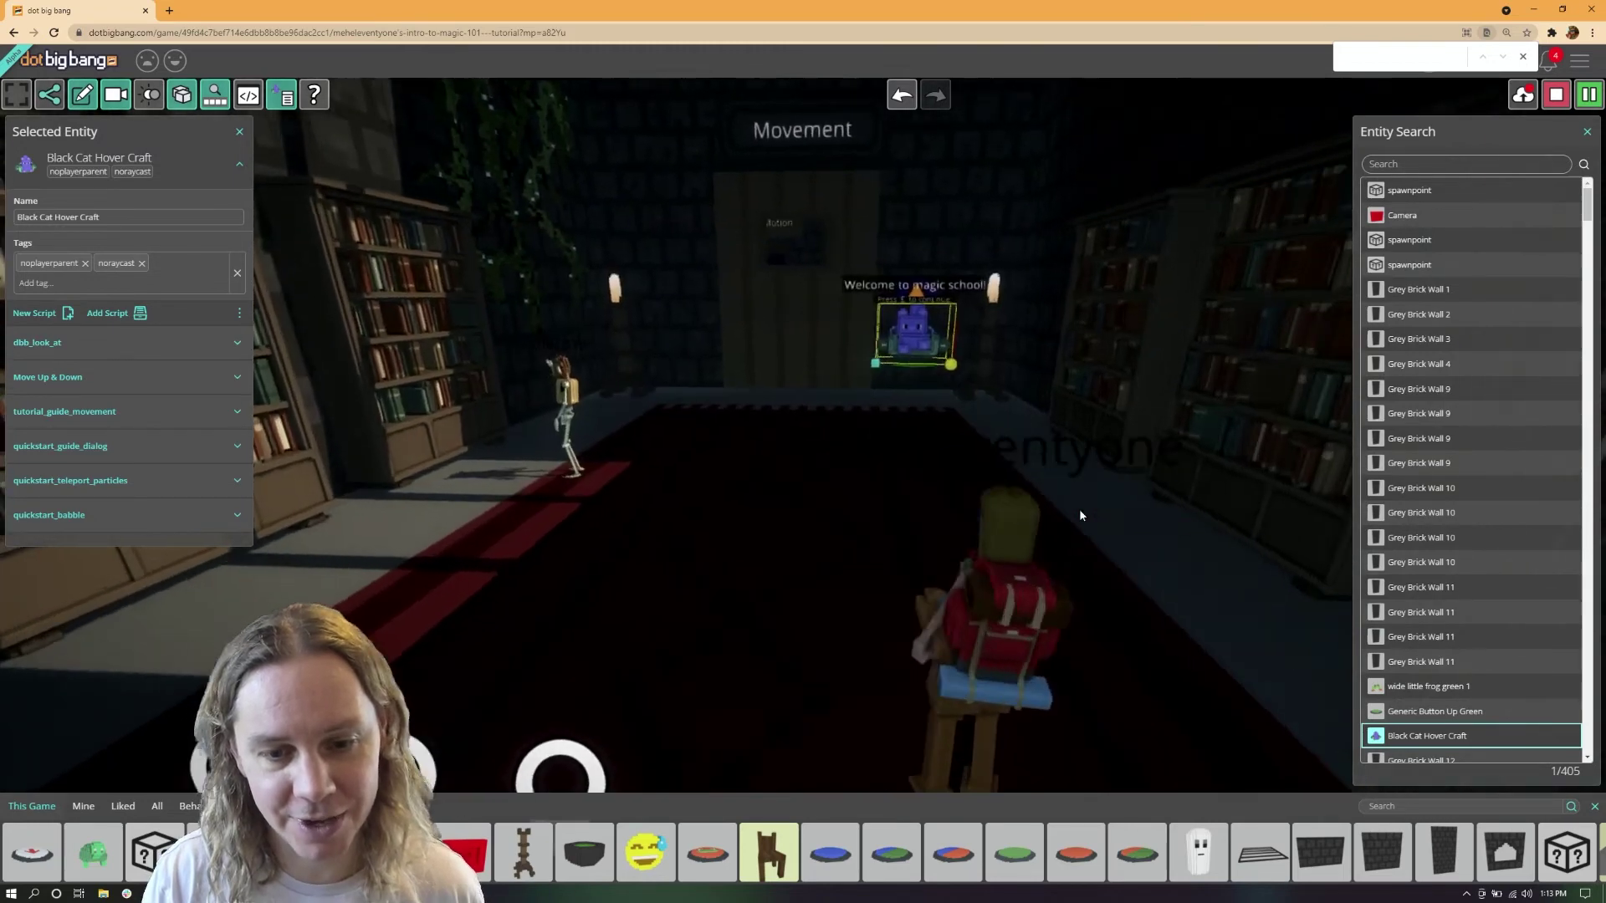
{"action": "key", "text": "w"}
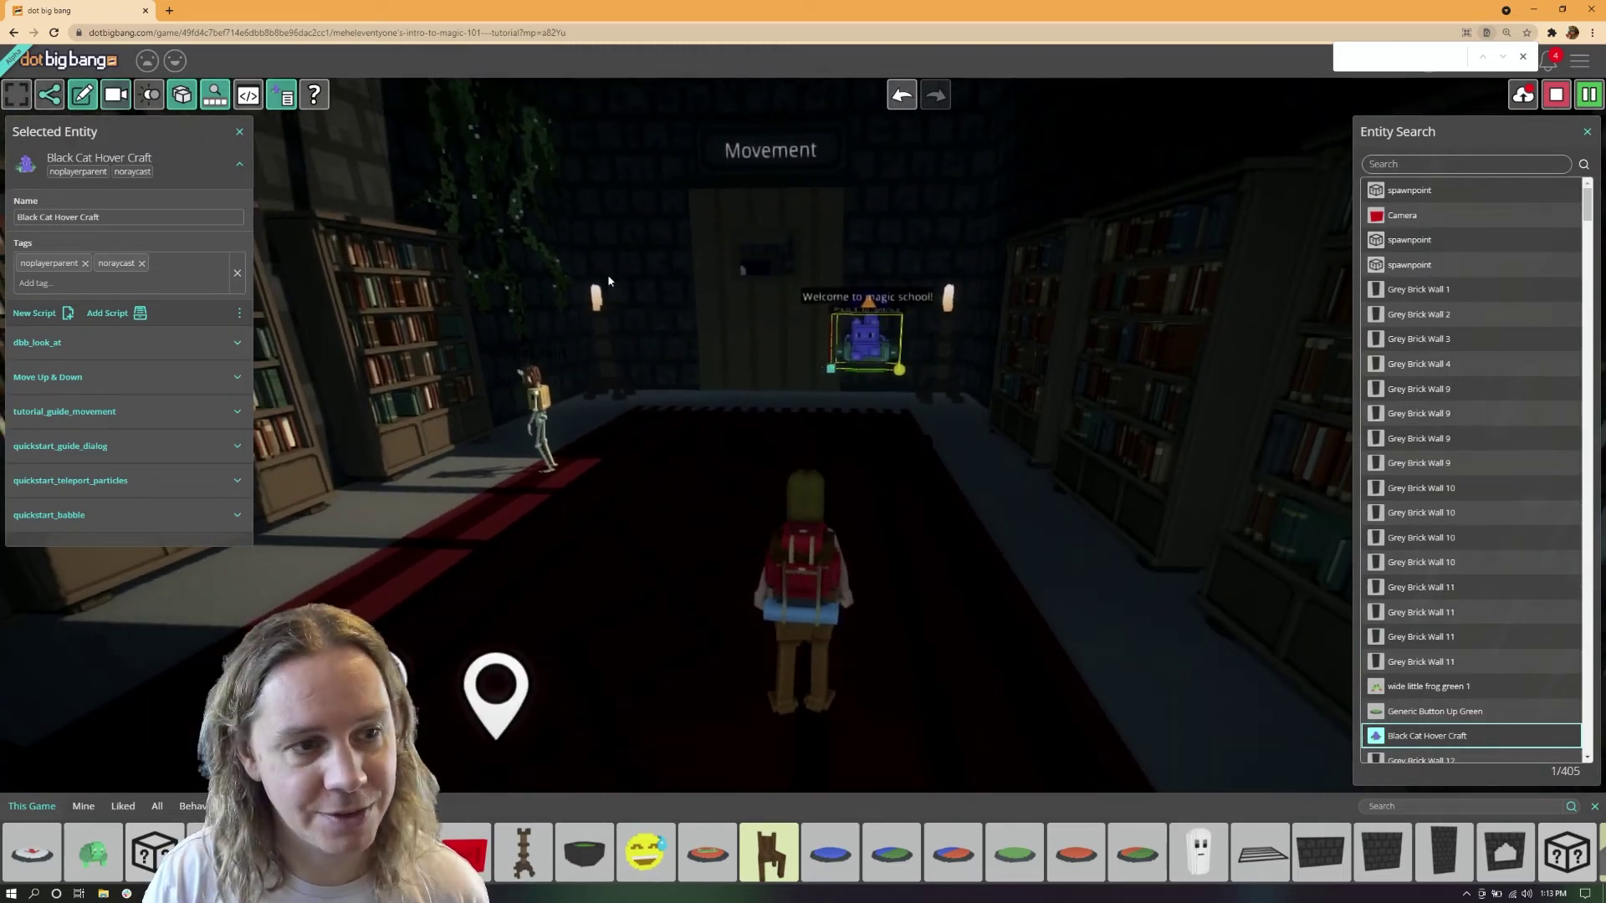
{"action": "left_click", "coordinate": [873, 423]}
{"action": "key", "text": "w"}
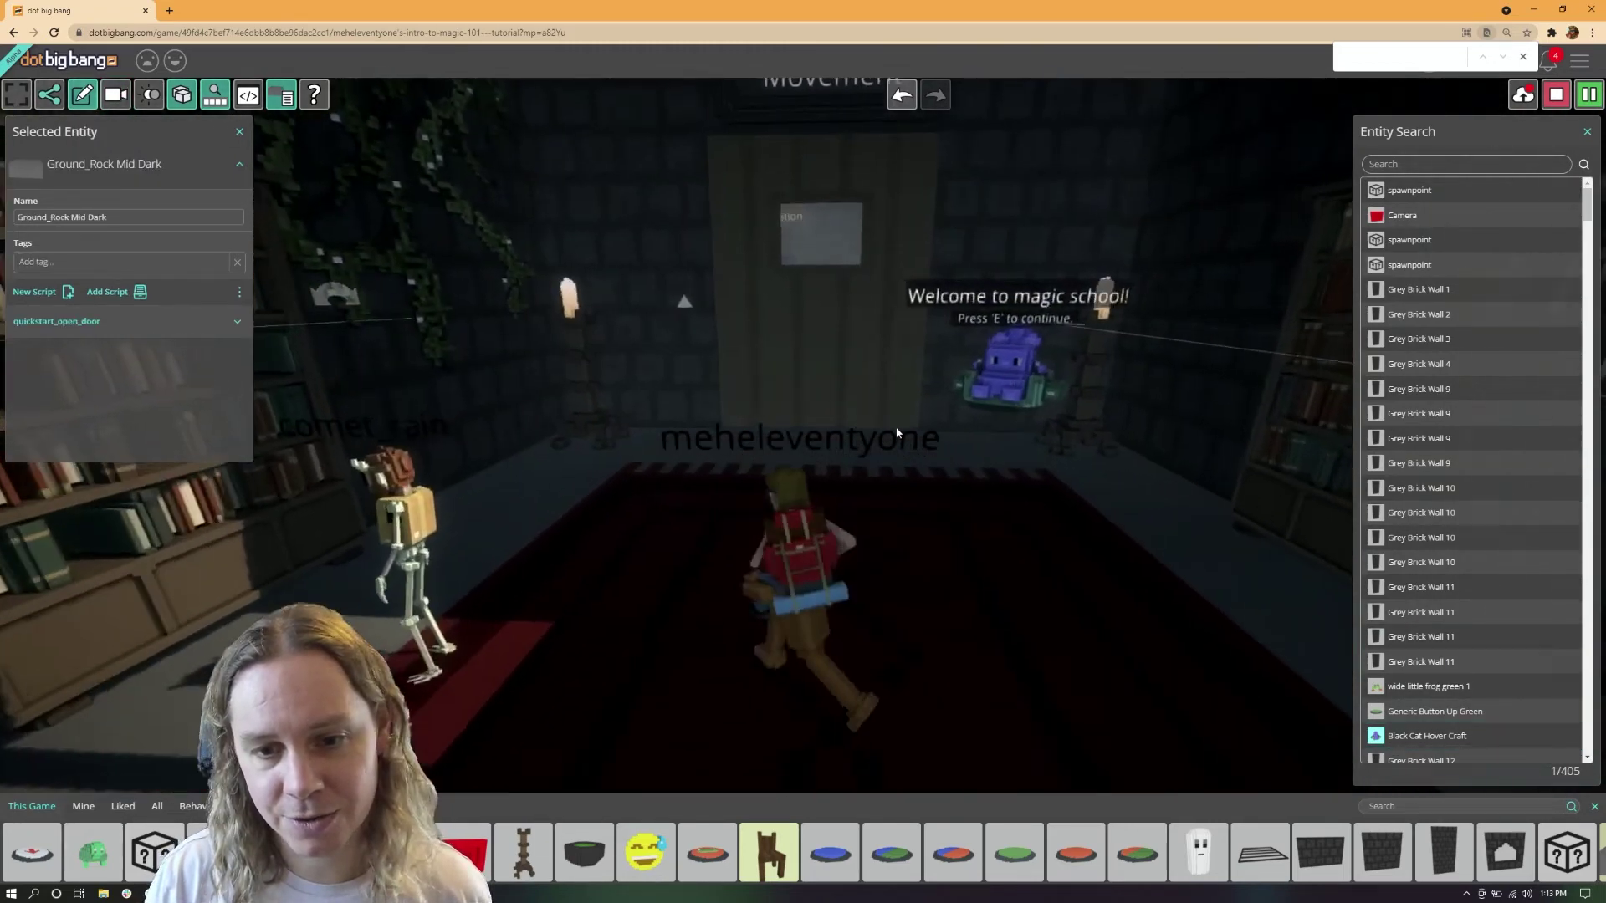
{"action": "key", "text": "w"}
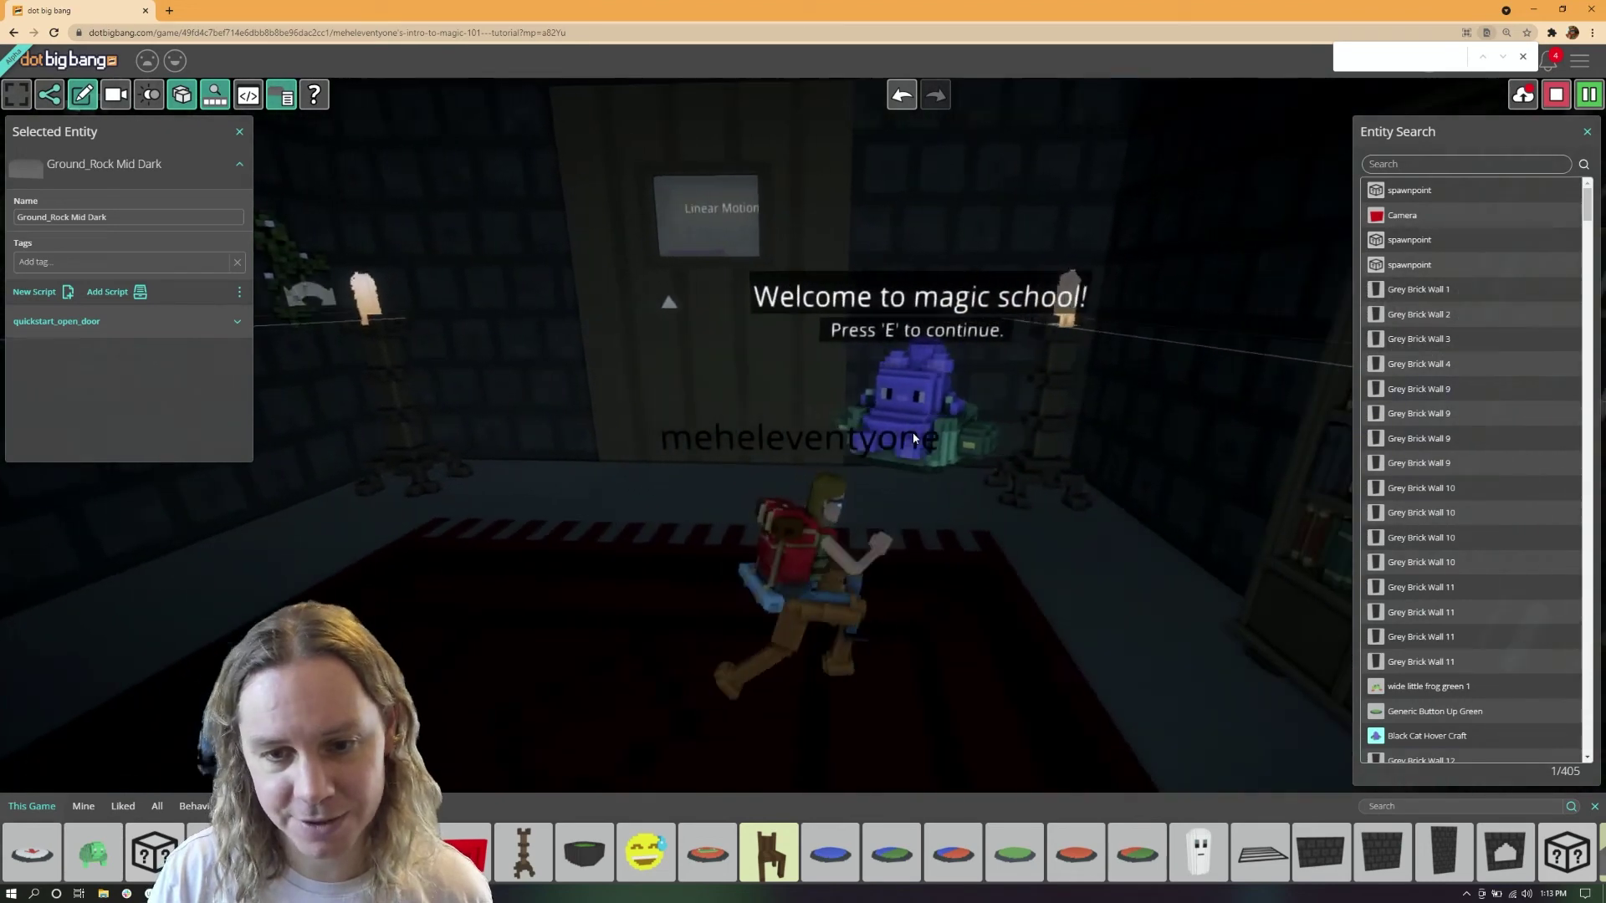
{"action": "key", "text": "e"}
{"action": "key", "text": "e"}
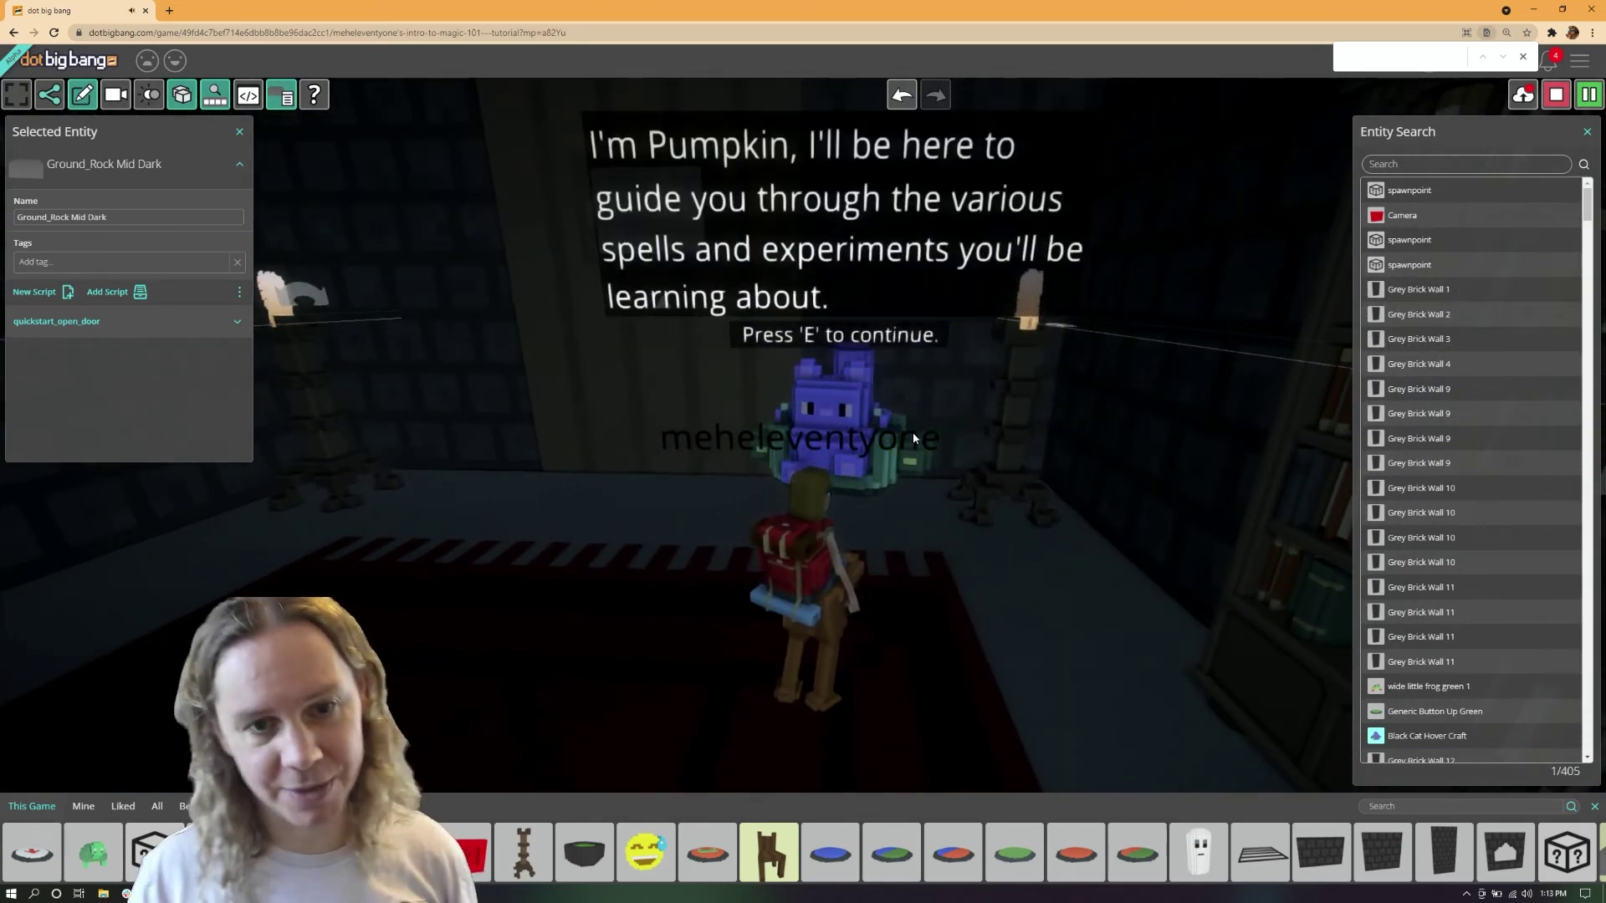
{"action": "key", "text": "e"}
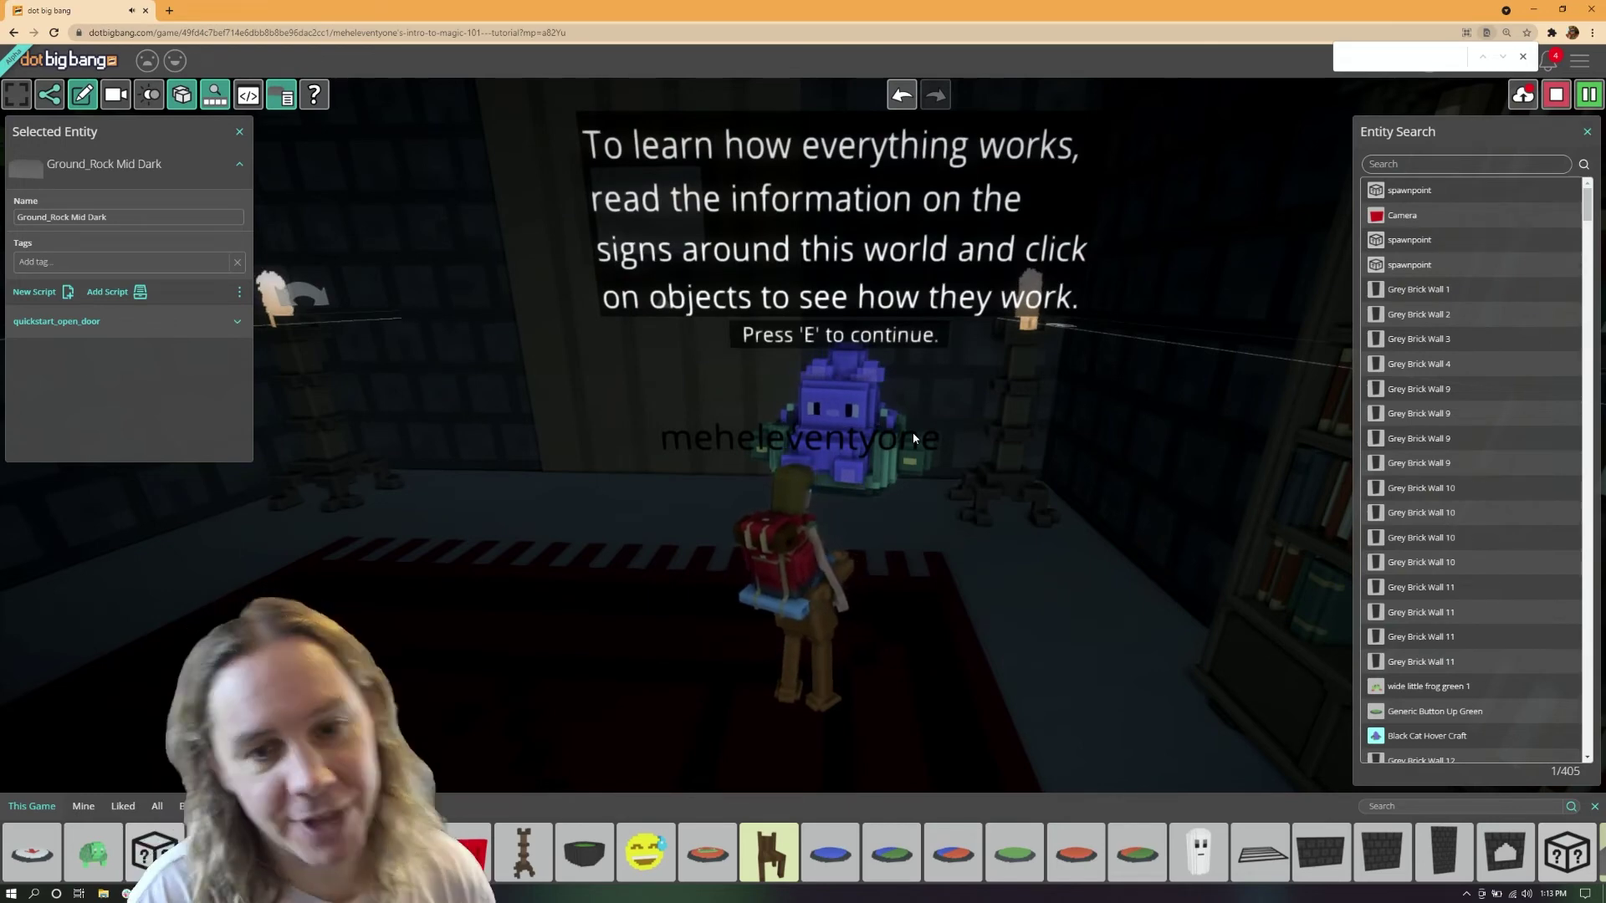
{"action": "key", "text": "e"}
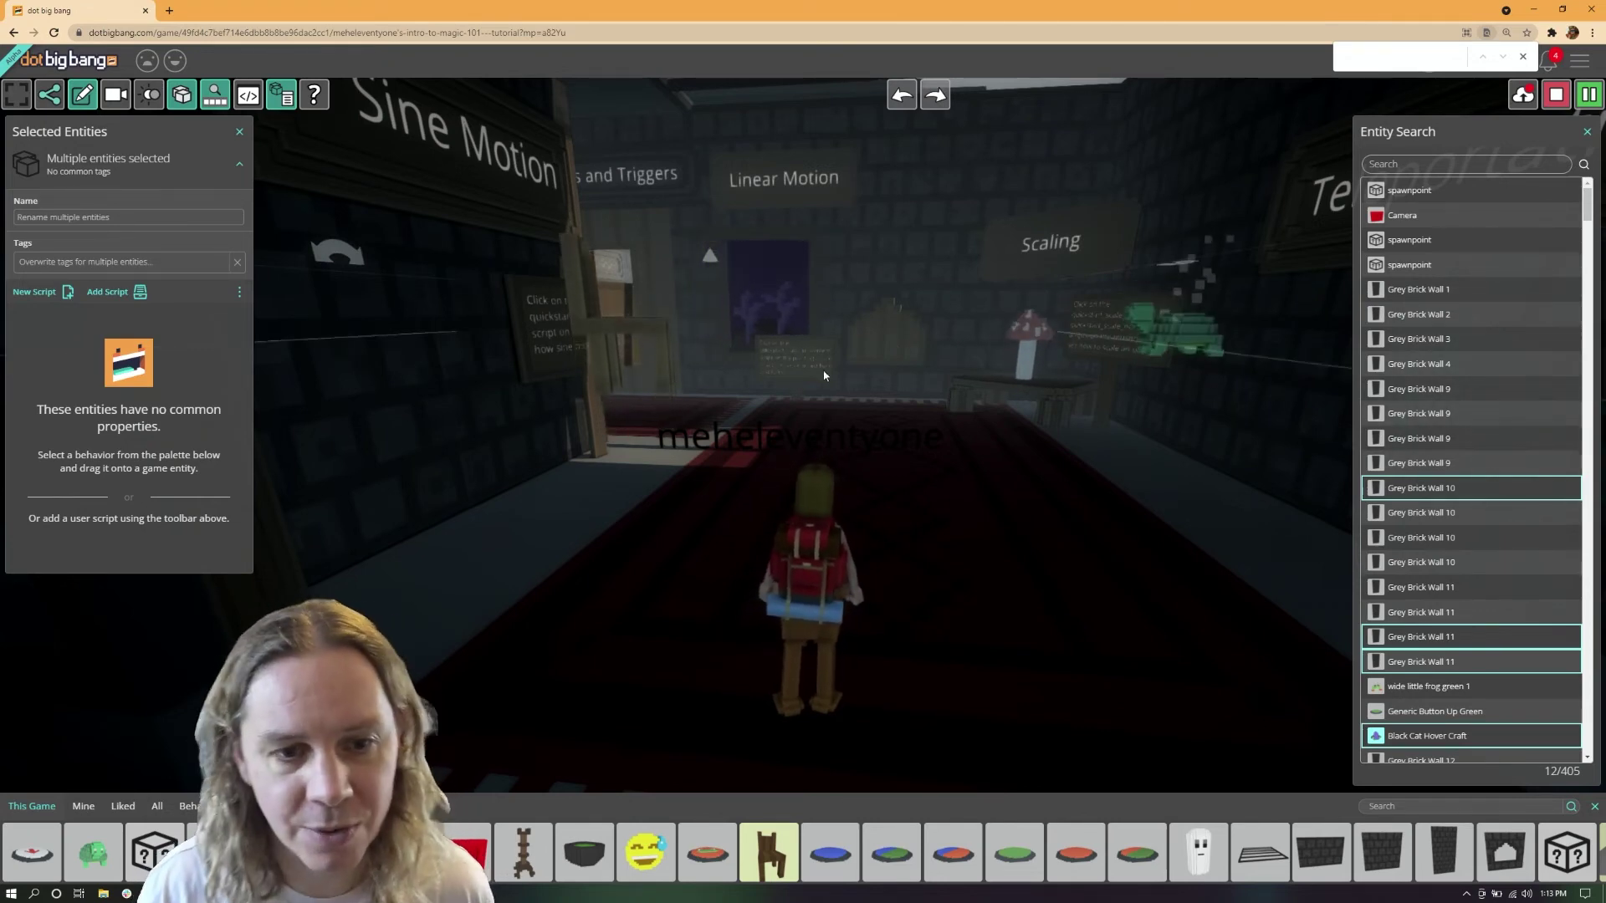
Walk to the Sine Motion sign and select the GardenChair.
{"action": "key", "text": "a"}
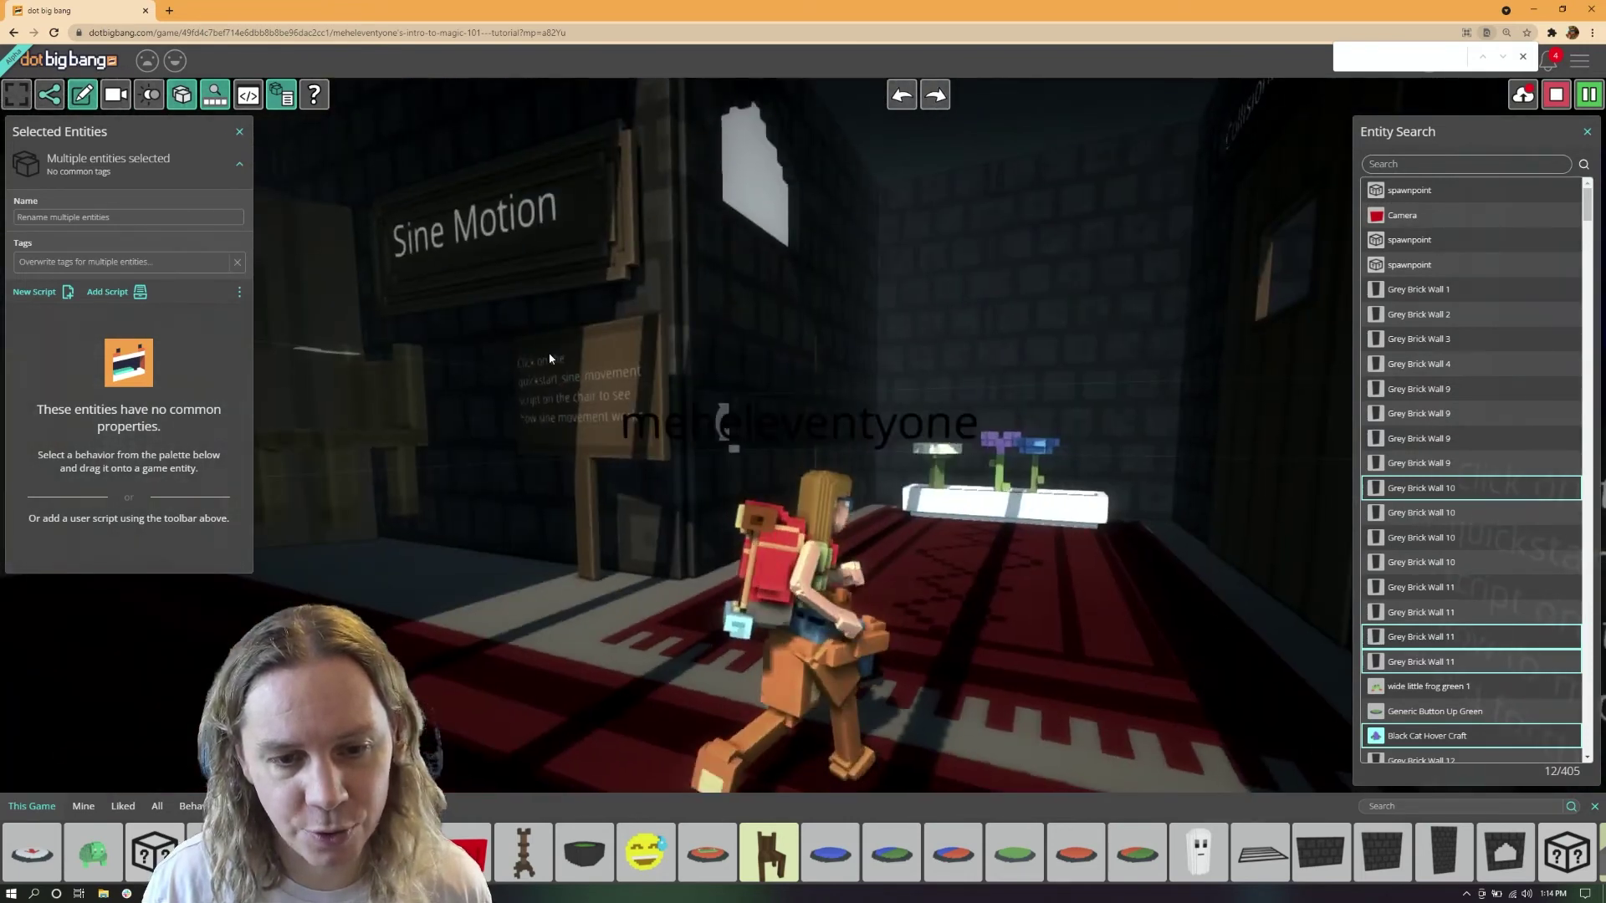
{"action": "key", "text": "a"}
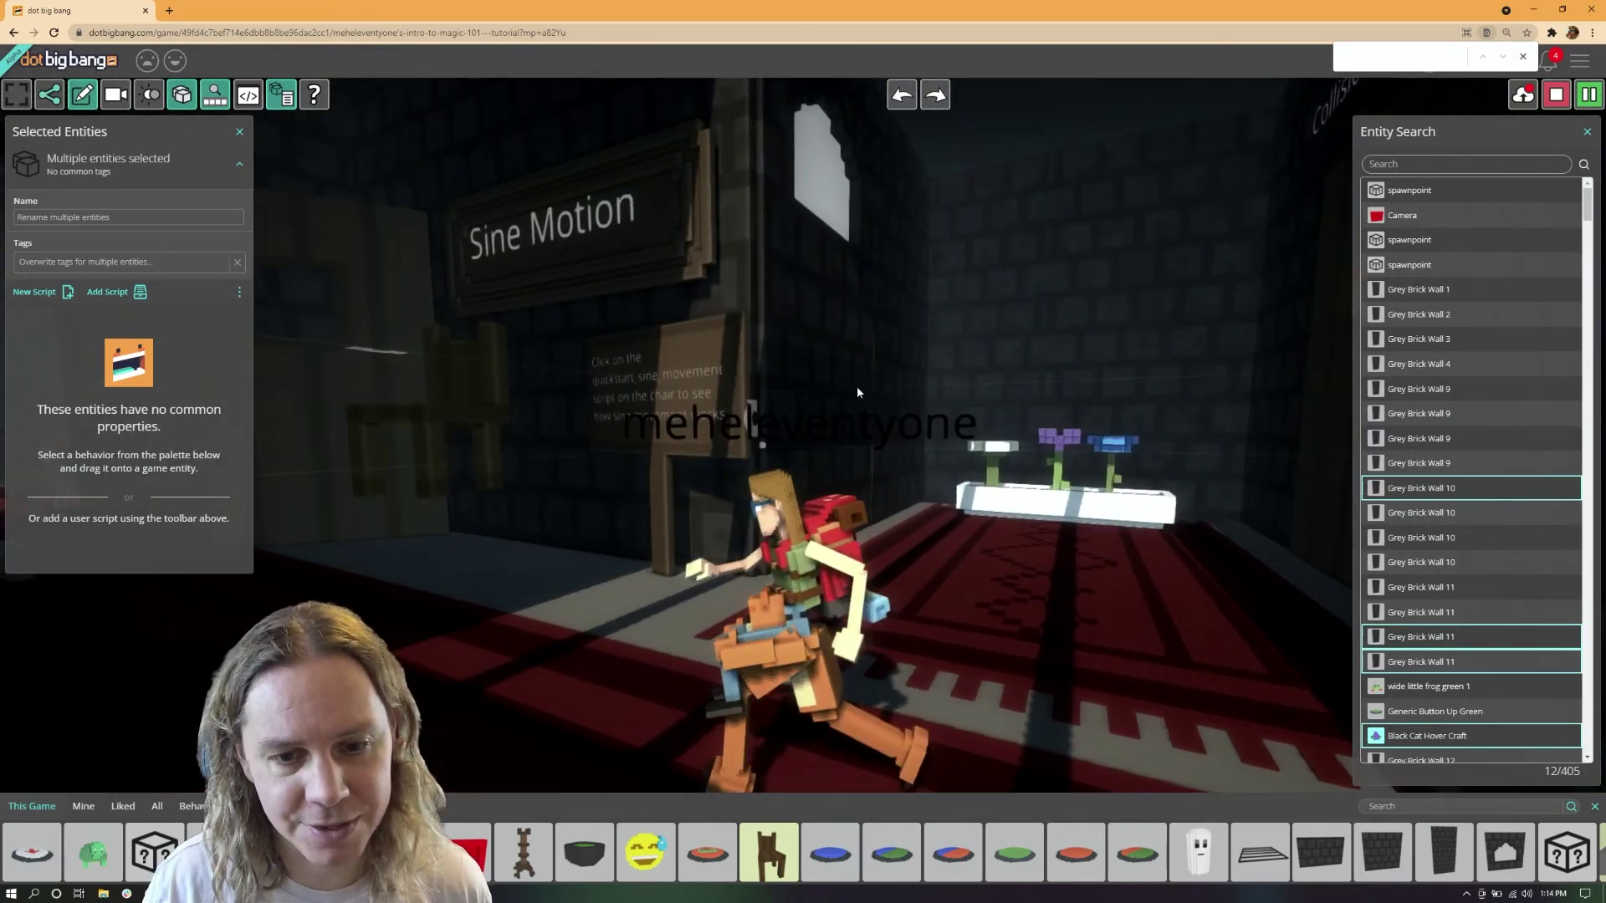
{"action": "key", "text": "a"}
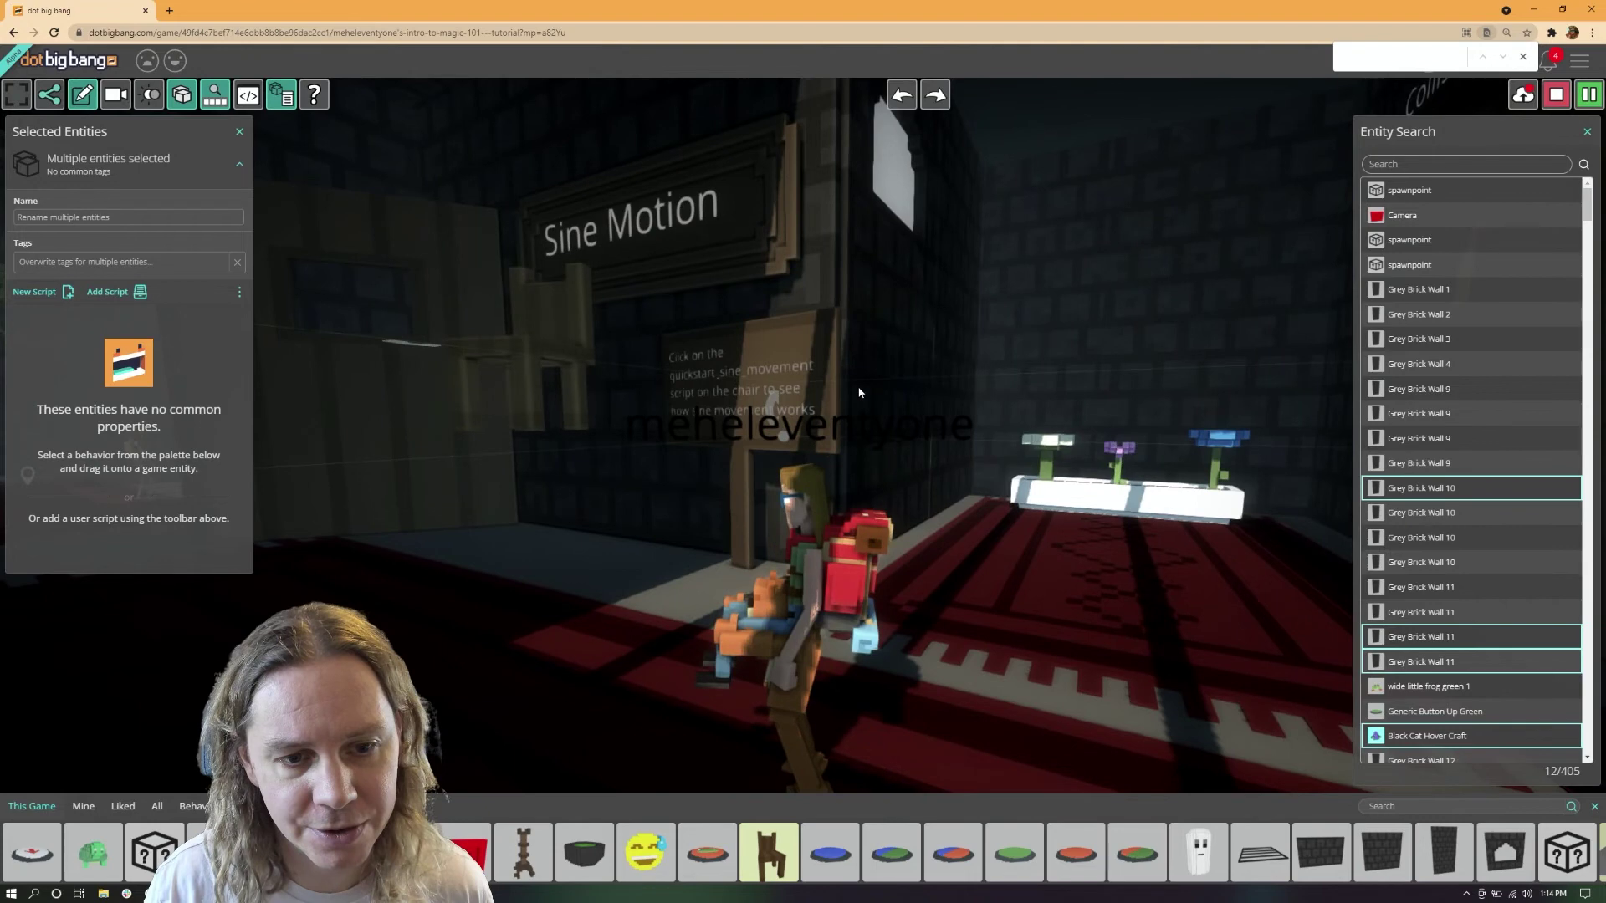
{"action": "left_click", "coordinate": [859, 392]}
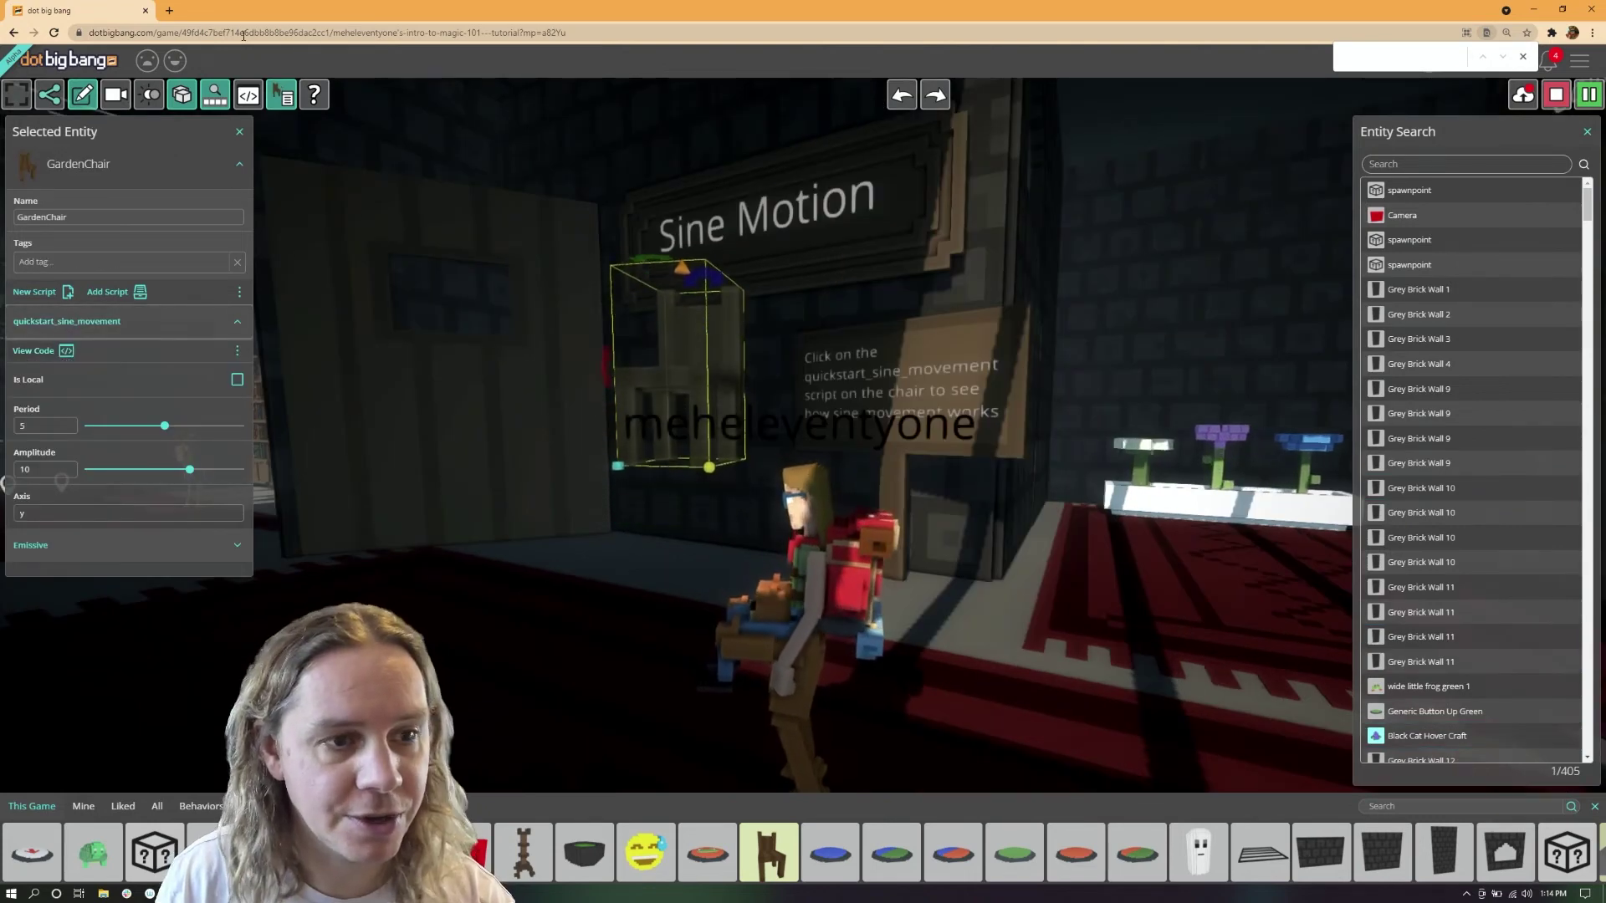
Load the chair's quickstart_sine_movement code into the script editor.
{"action": "left_click", "coordinate": [284, 96]}
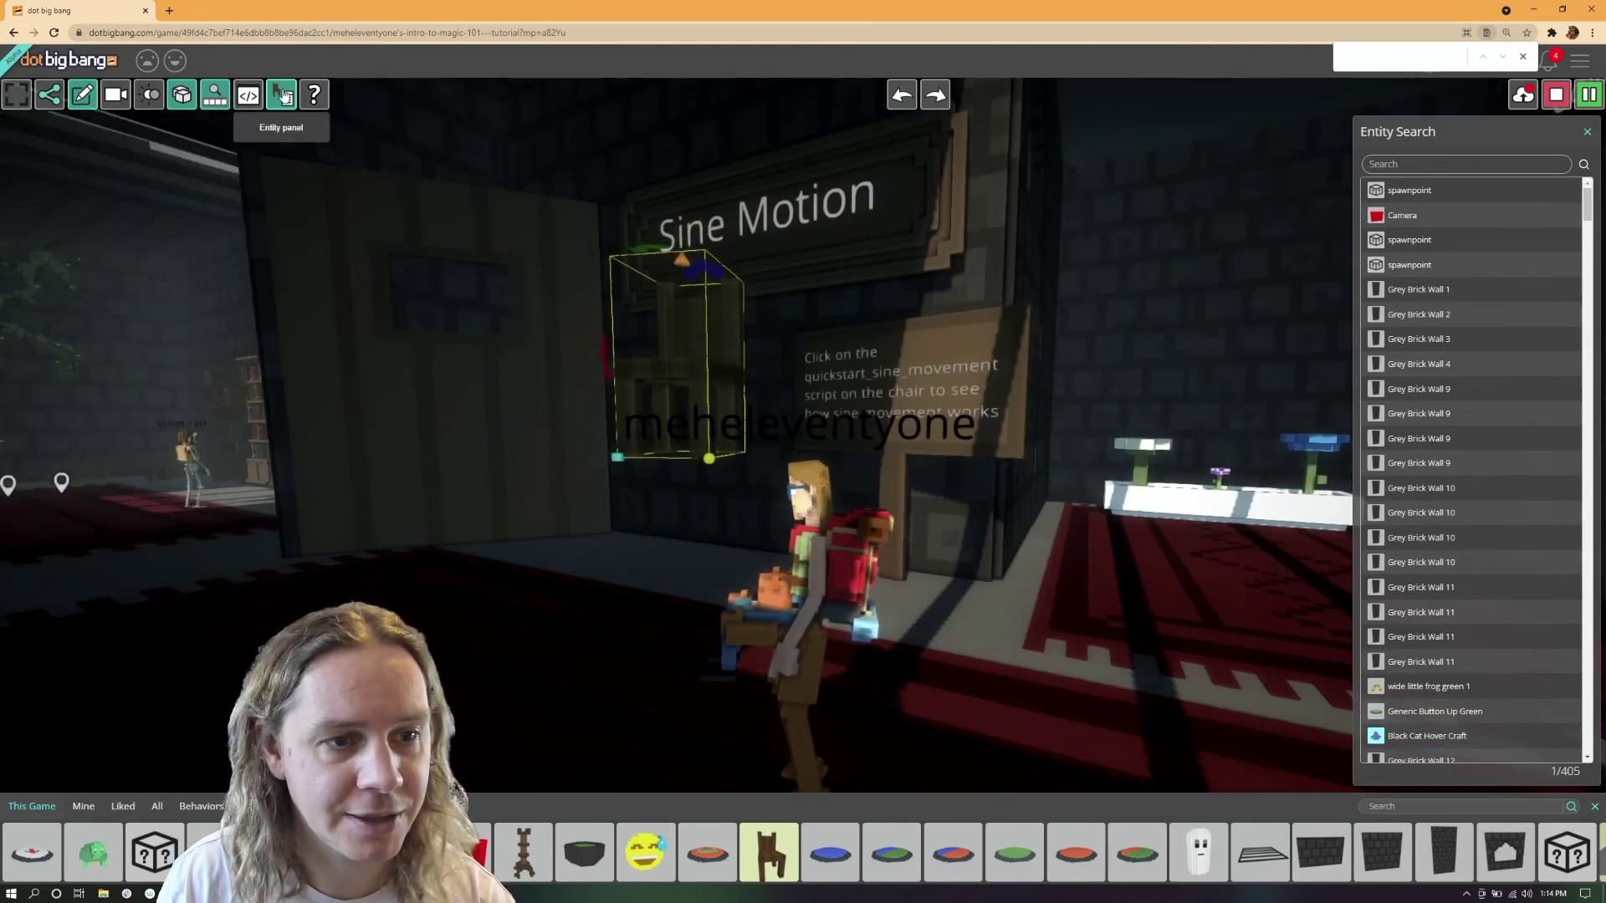
{"action": "left_click", "coordinate": [284, 97]}
{"action": "left_click", "coordinate": [314, 94]}
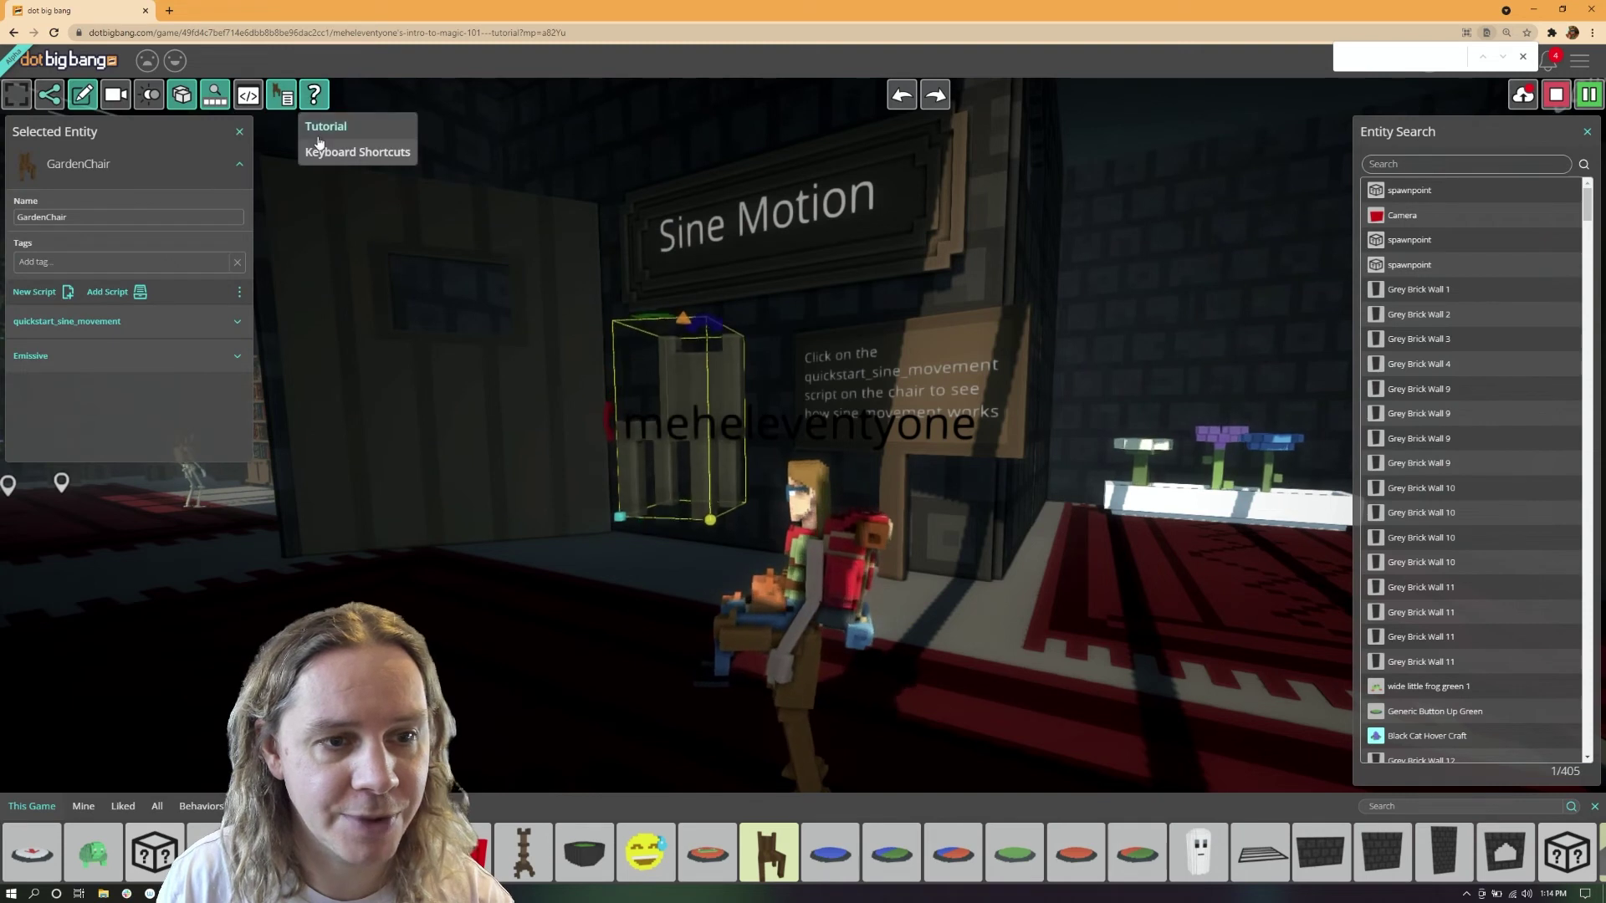
{"action": "left_click", "coordinate": [314, 94]}
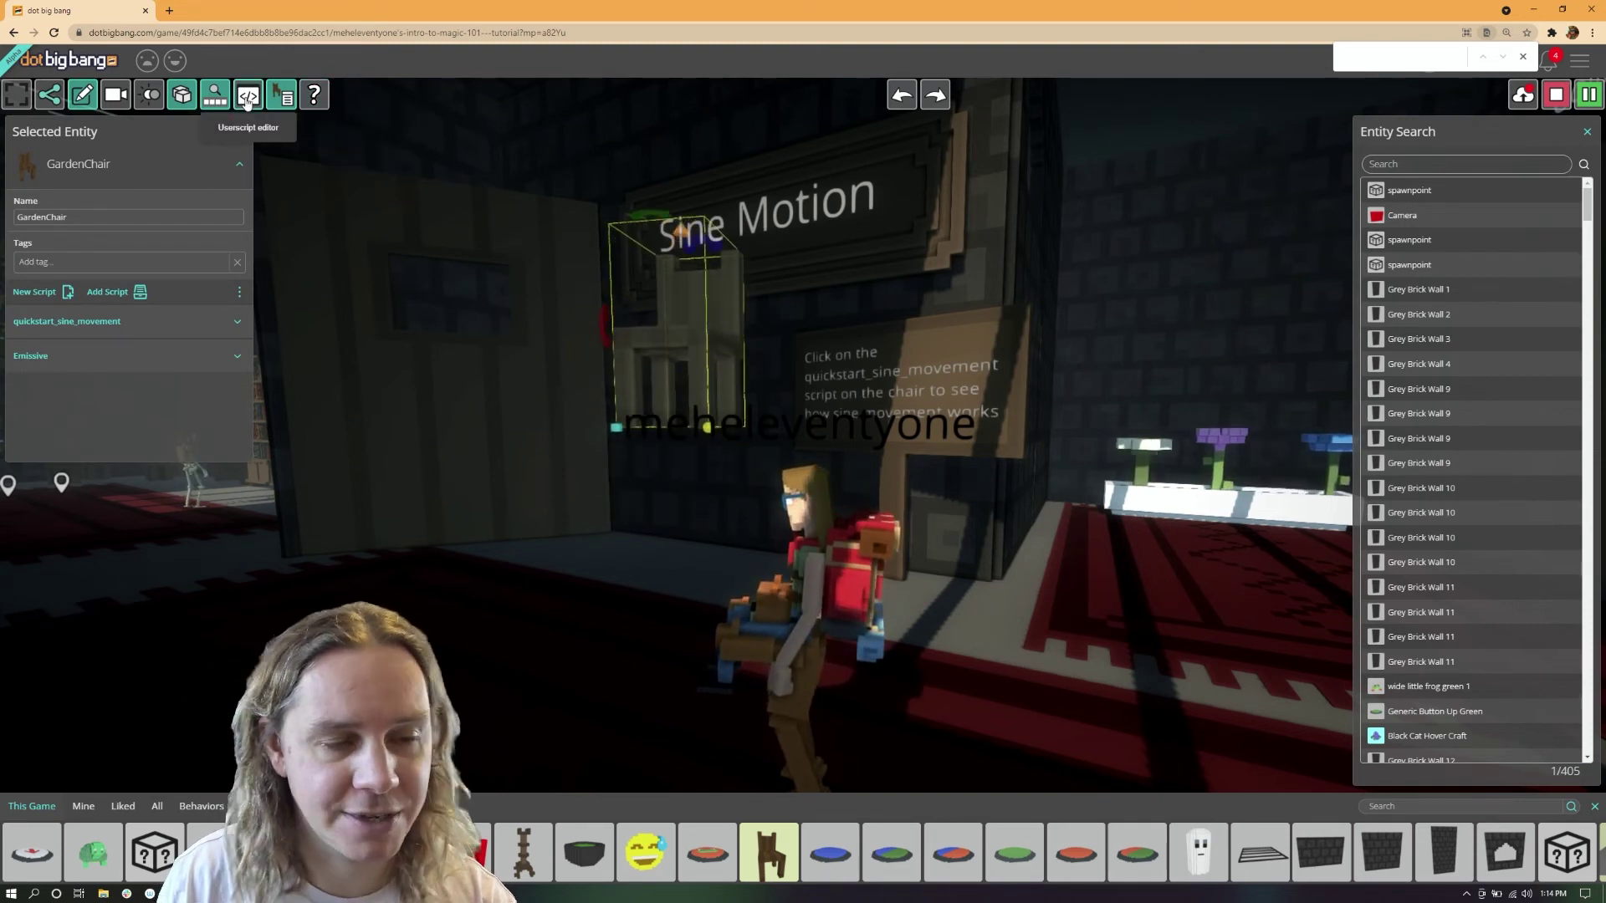
{"action": "left_click", "coordinate": [247, 97]}
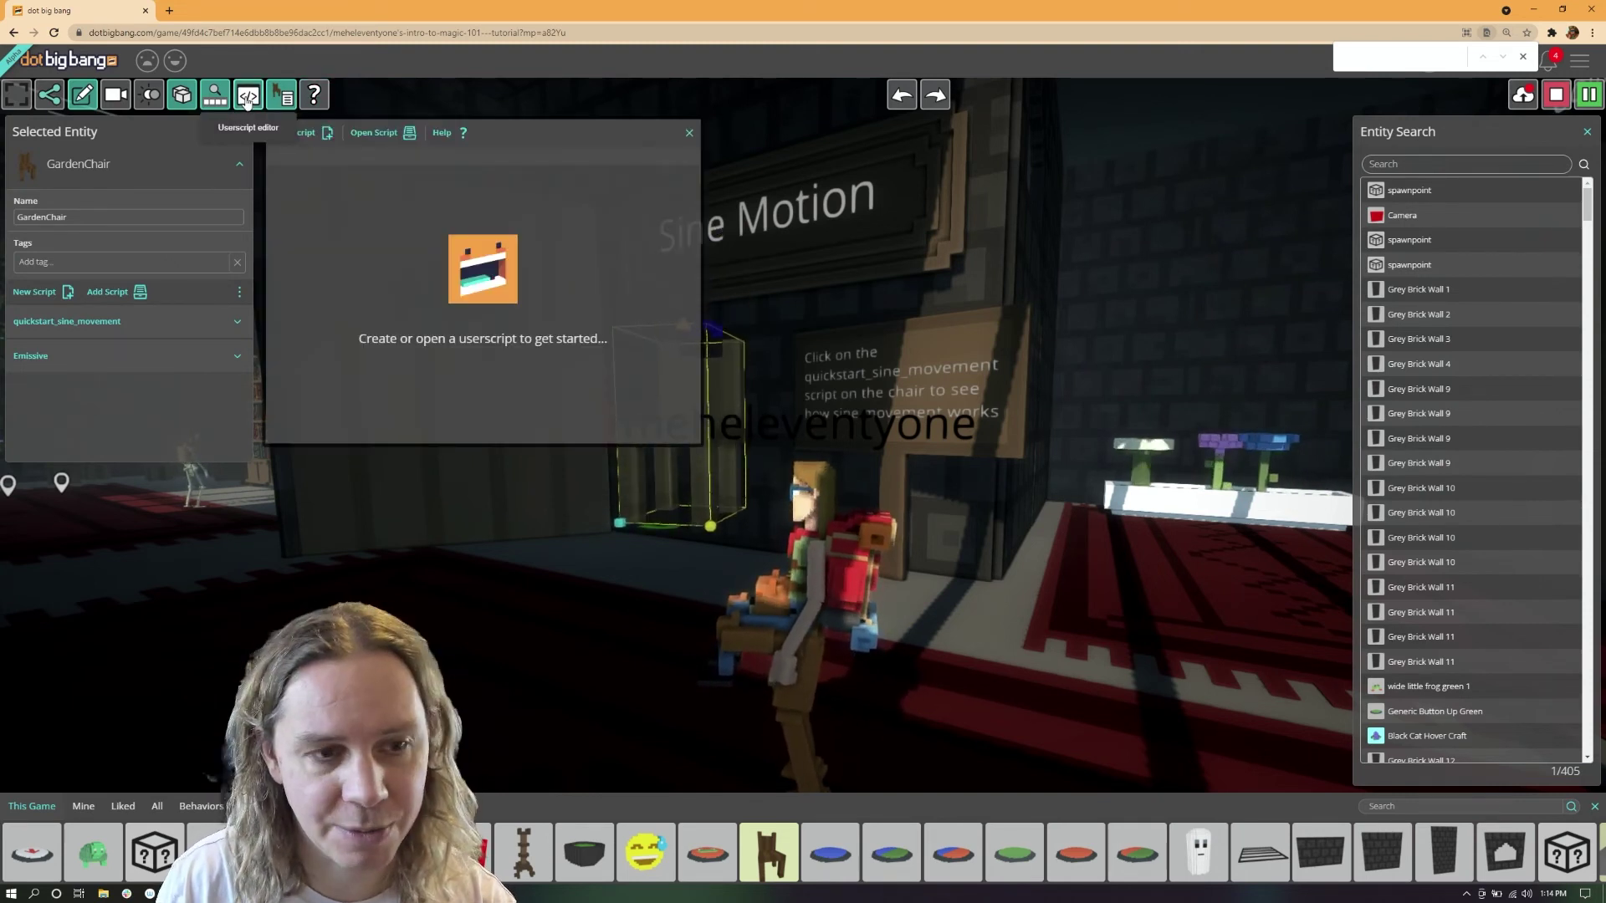
{"action": "left_click", "coordinate": [125, 321]}
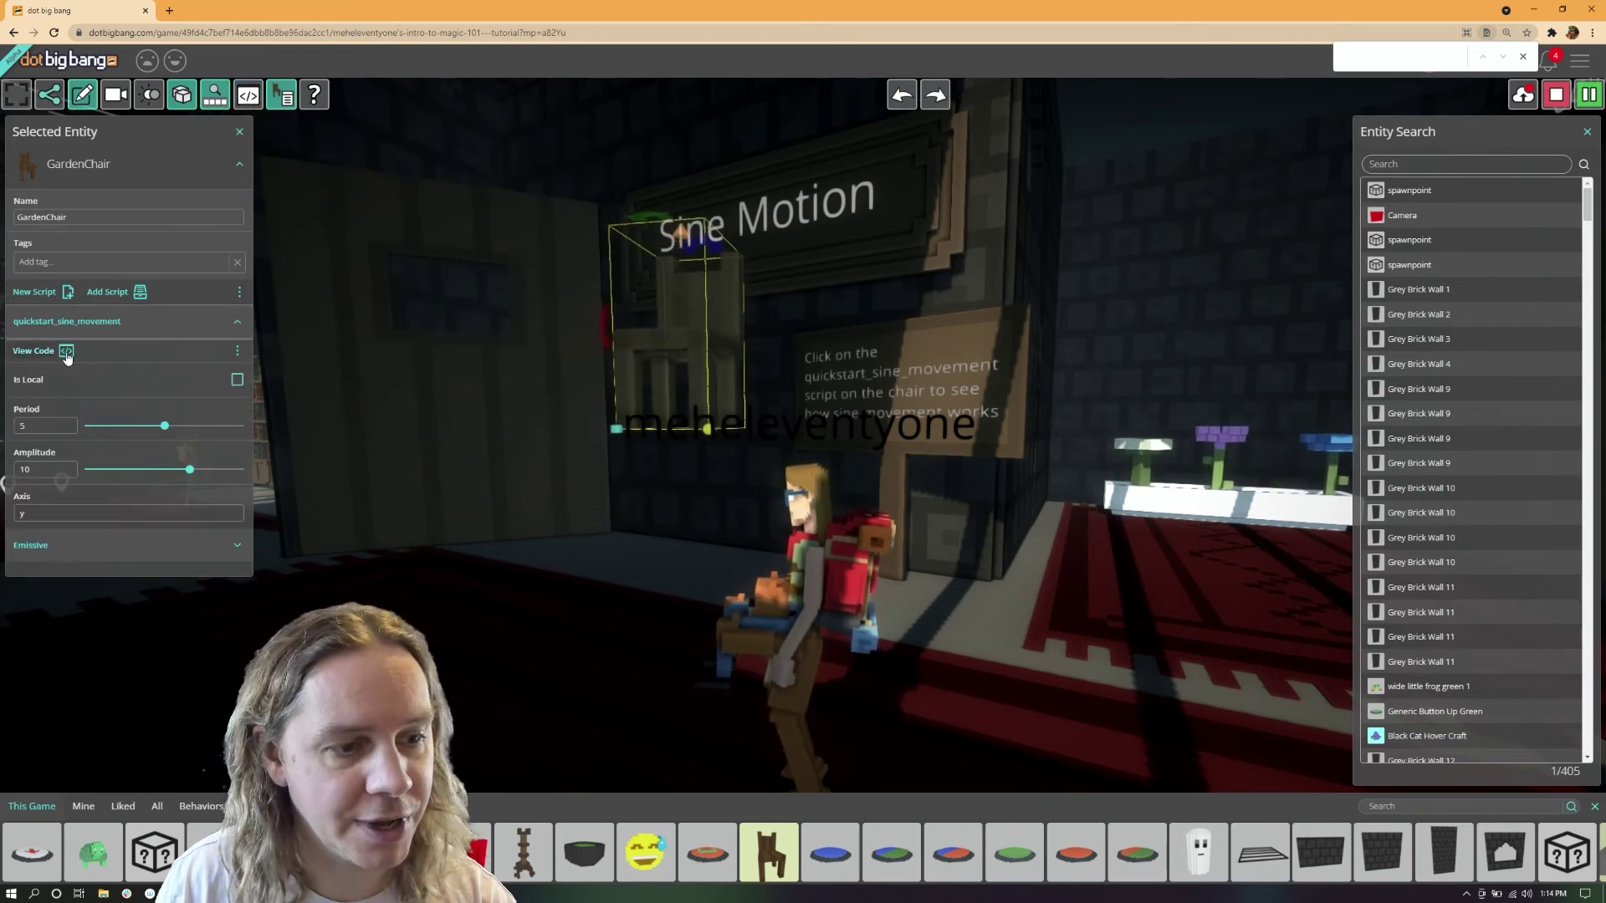
{"action": "left_click", "coordinate": [33, 351]}
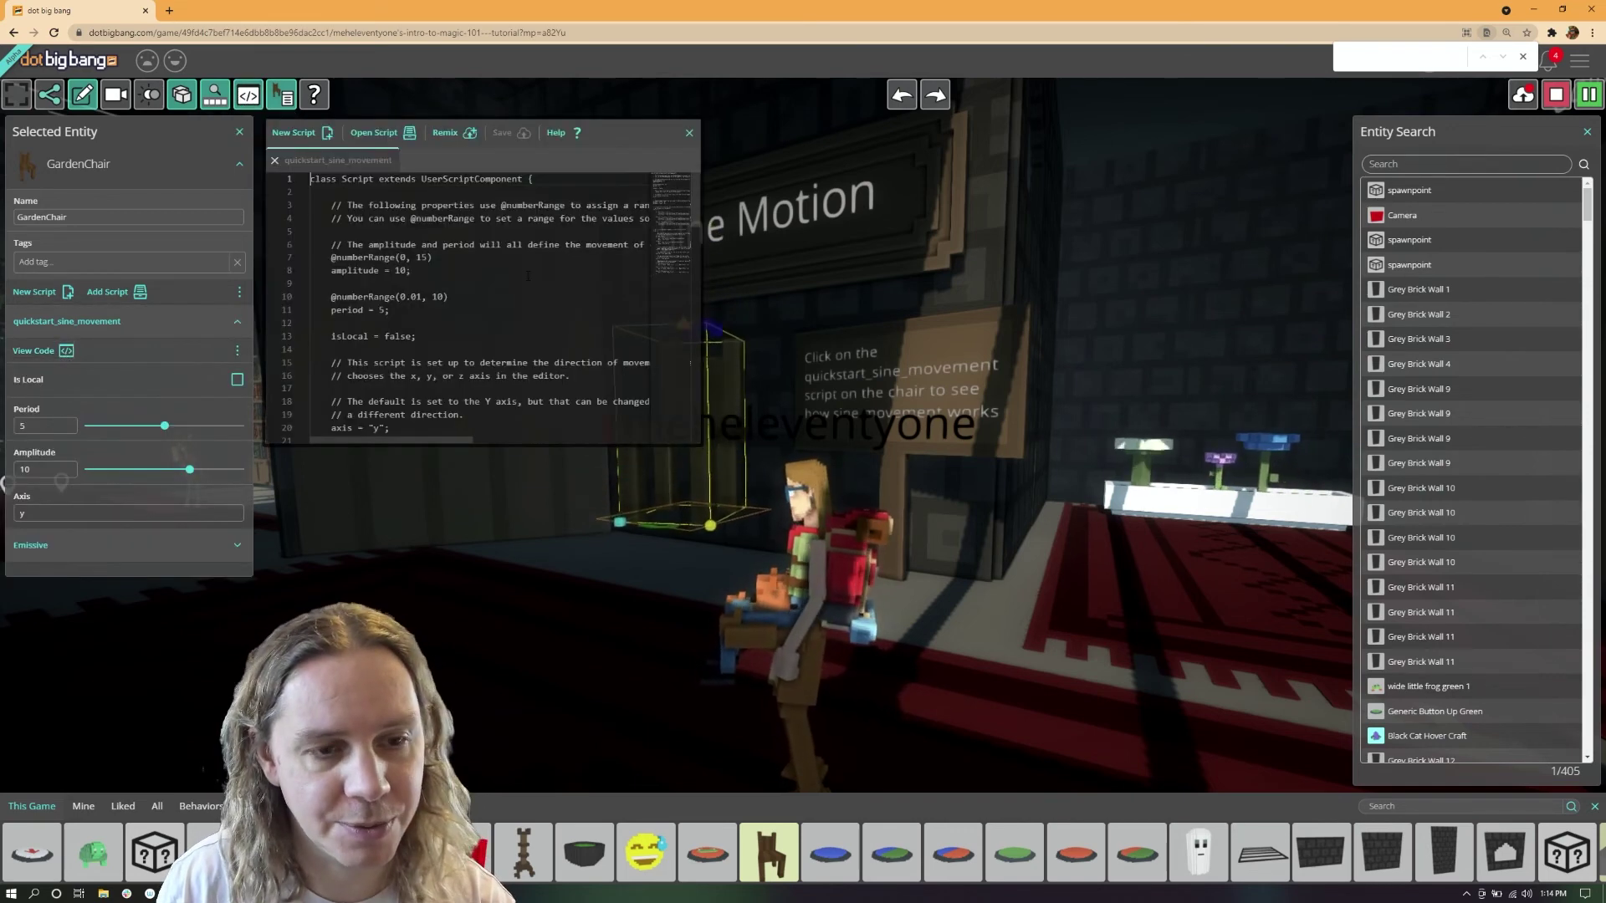
Resize the script editor larger to show more code lines.
{"action": "left_click_drag", "start_coordinate": [695, 446], "coordinate": [1221, 749]}
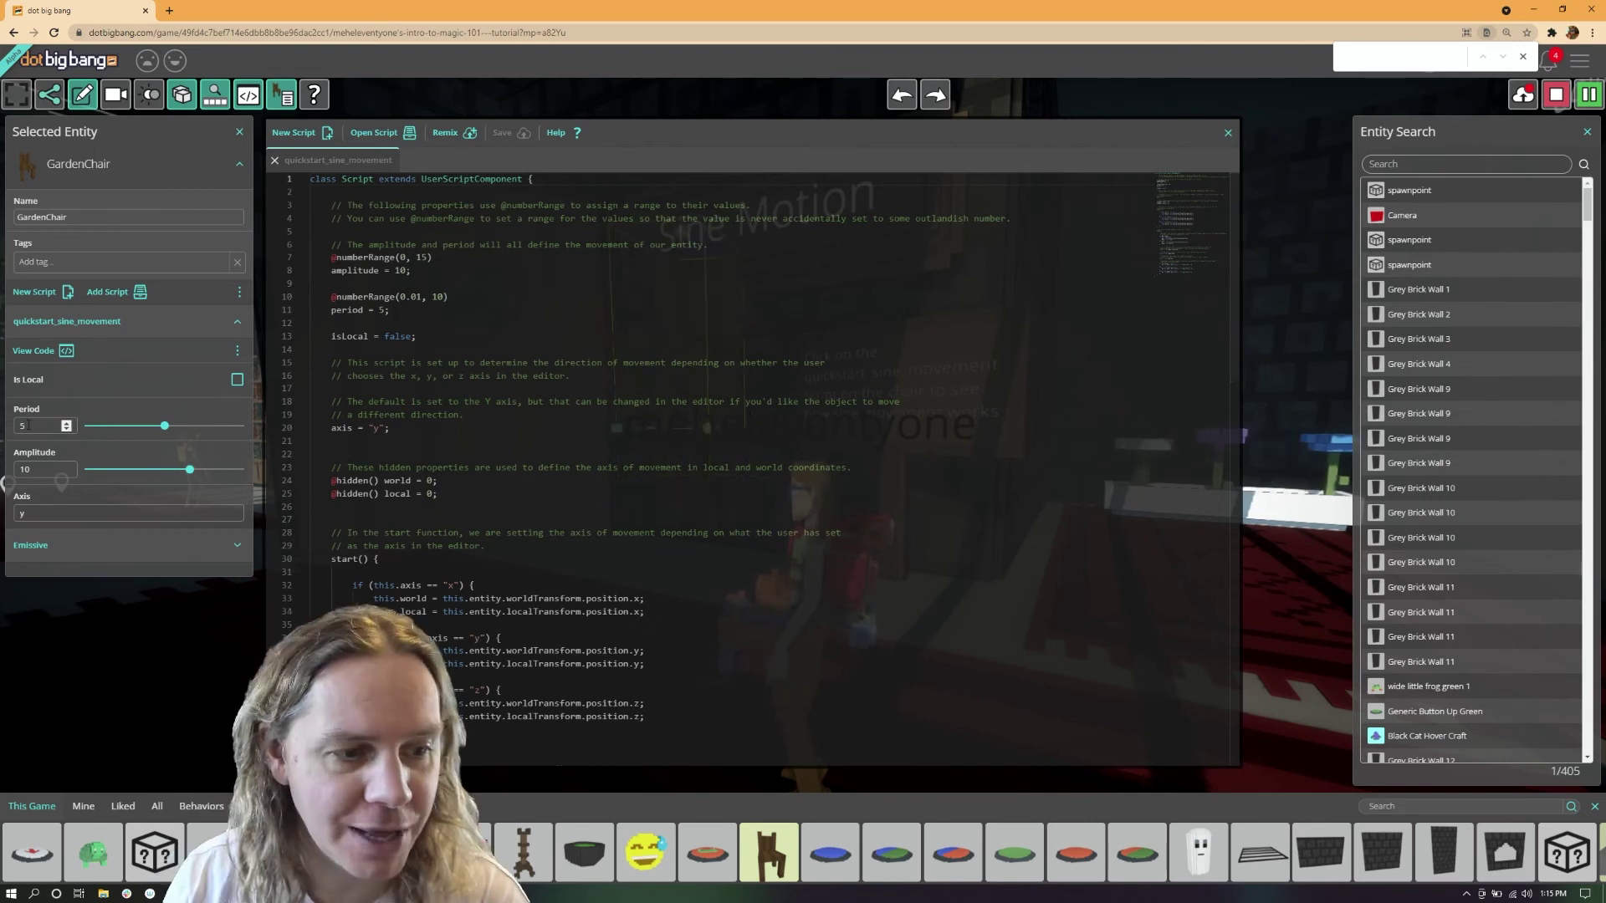
{"action": "left_click", "coordinate": [34, 469]}
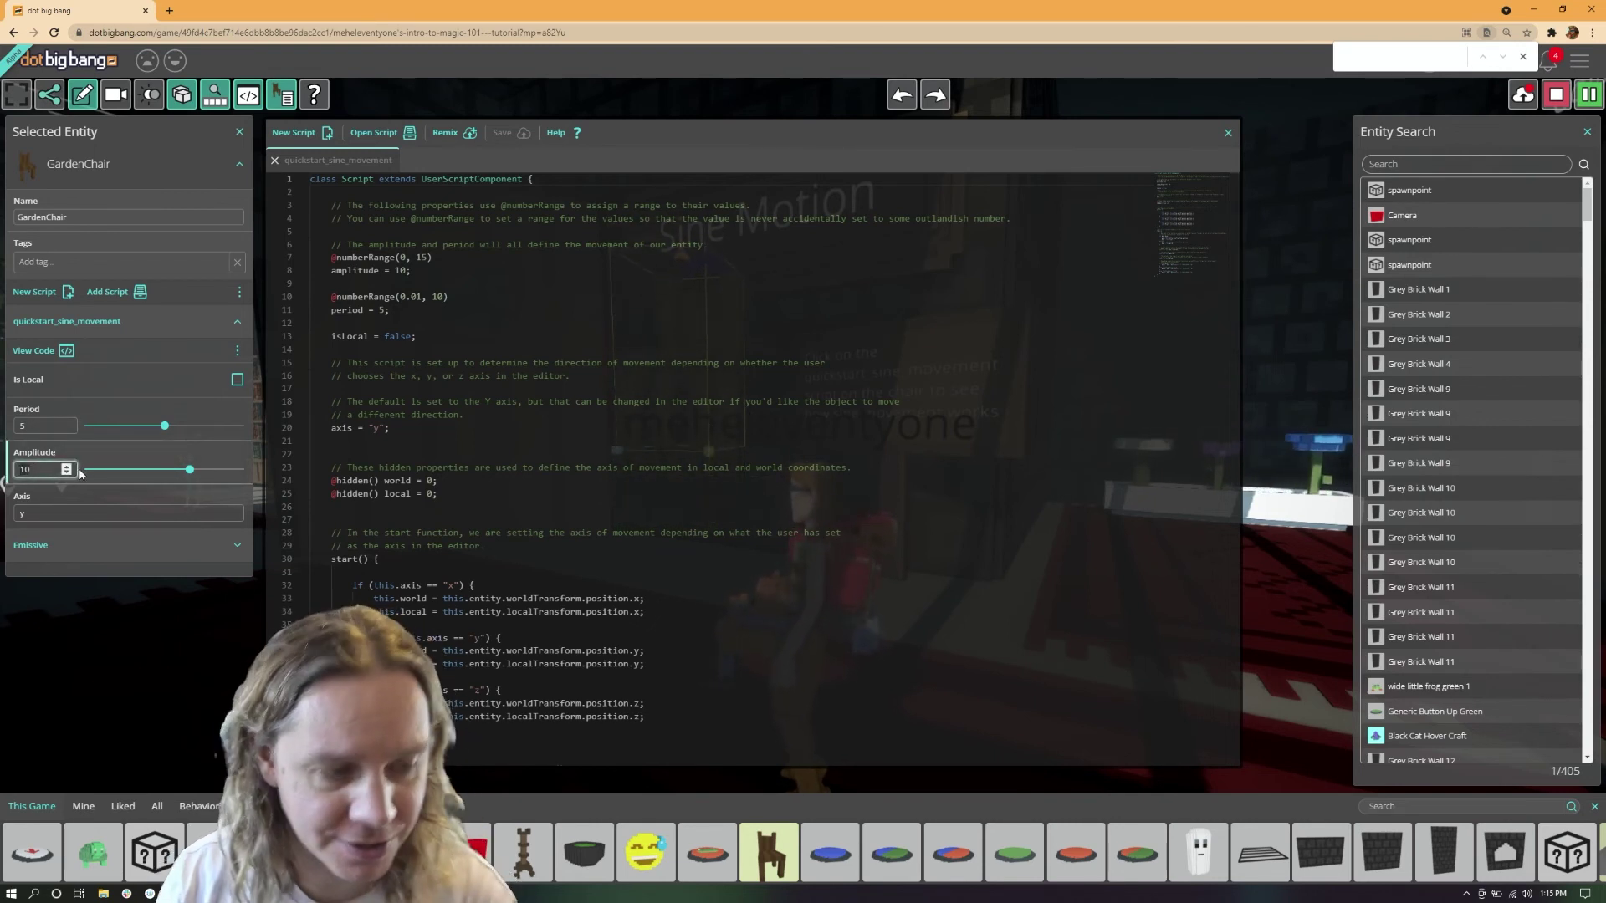
Set the chair's sine-movement Amplitude to 40 and close the original script tab.
{"action": "type", "text": "40"}
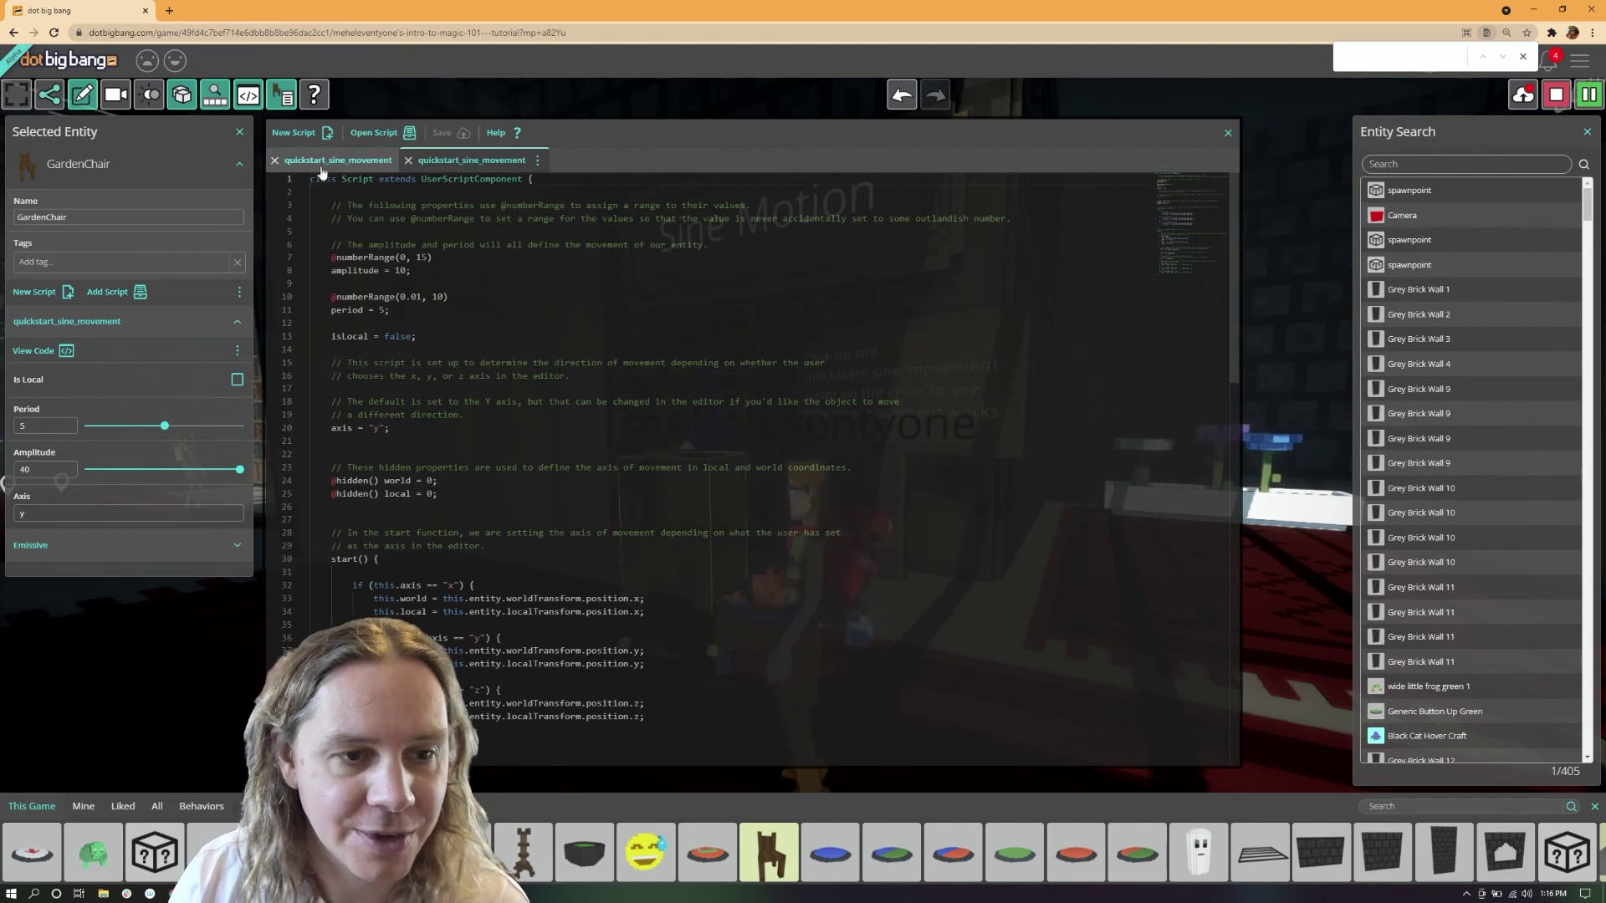
{"action": "left_click", "coordinate": [275, 162]}
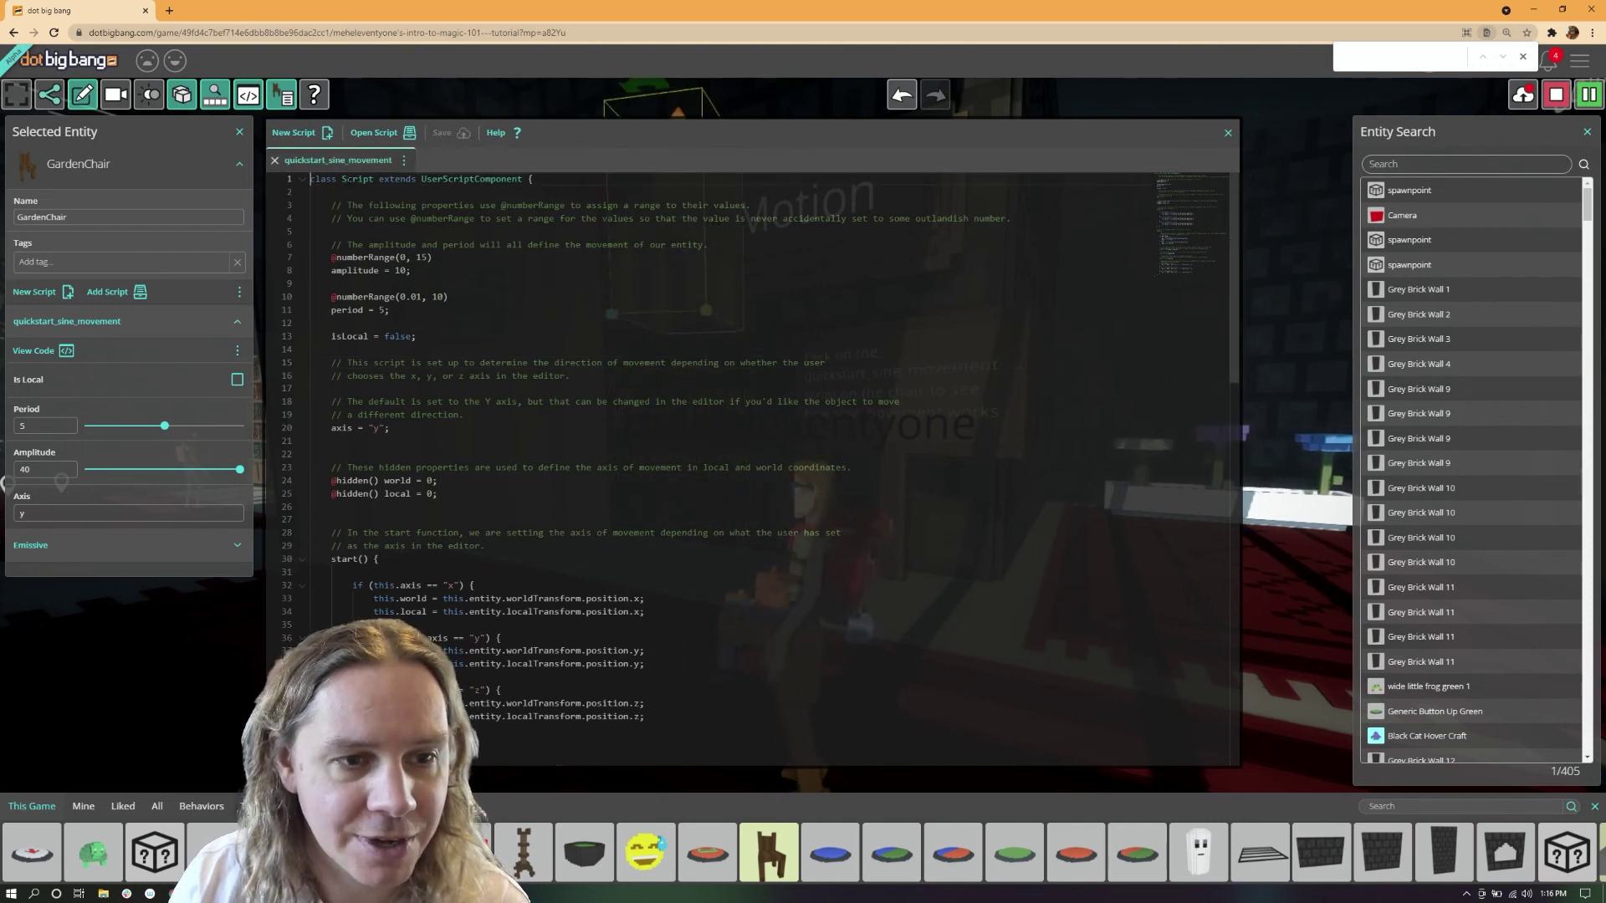
Rename the remixed script to quickstart_sine_movement_meh and save it.
{"action": "left_click", "coordinate": [387, 169]}
{"action": "type", "text": "_meh"}
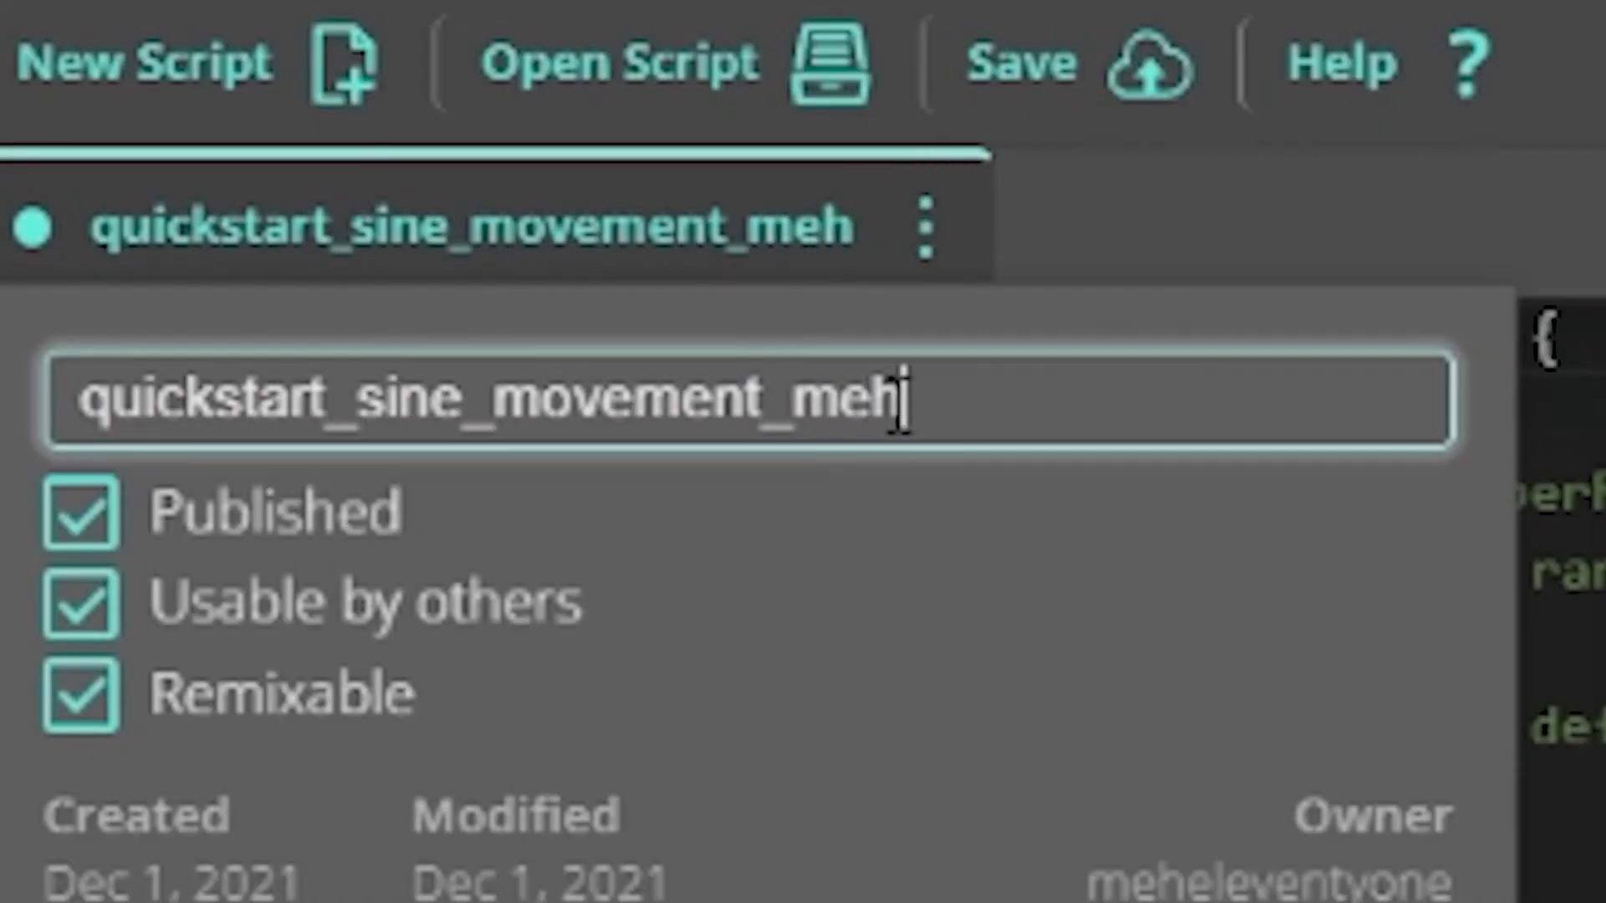
{"action": "left_click", "coordinate": [496, 299]}
{"action": "key", "text": "ctrl+s"}
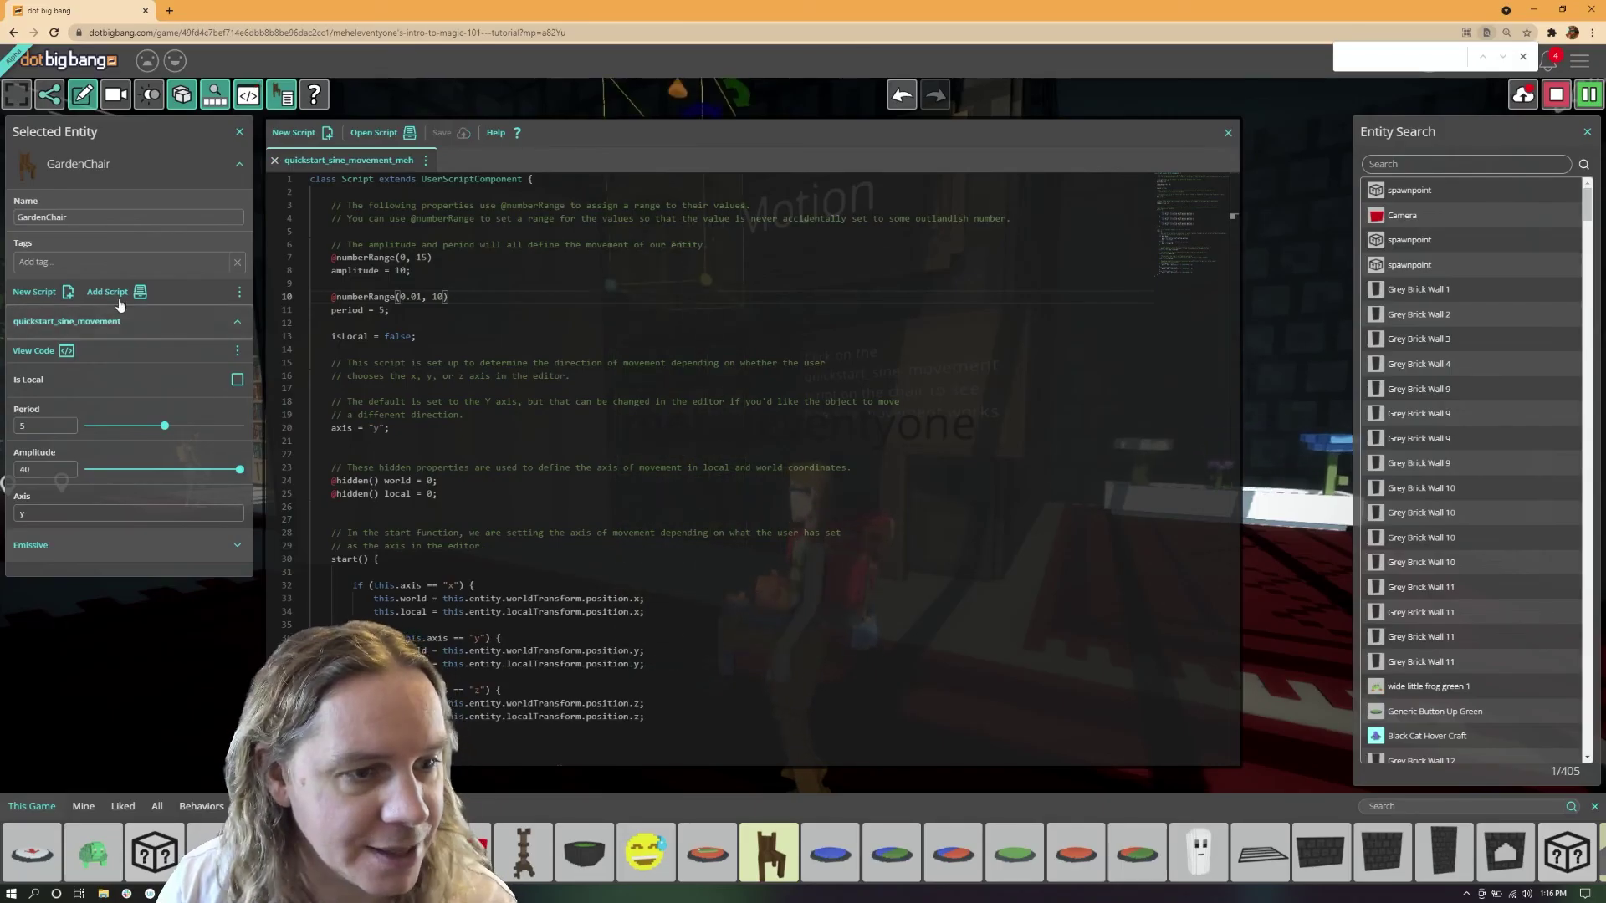
Attach quickstart_sine_movement_meh to the garden chair from My scripts.
{"action": "left_click", "coordinate": [84, 322]}
{"action": "left_click", "coordinate": [139, 292]}
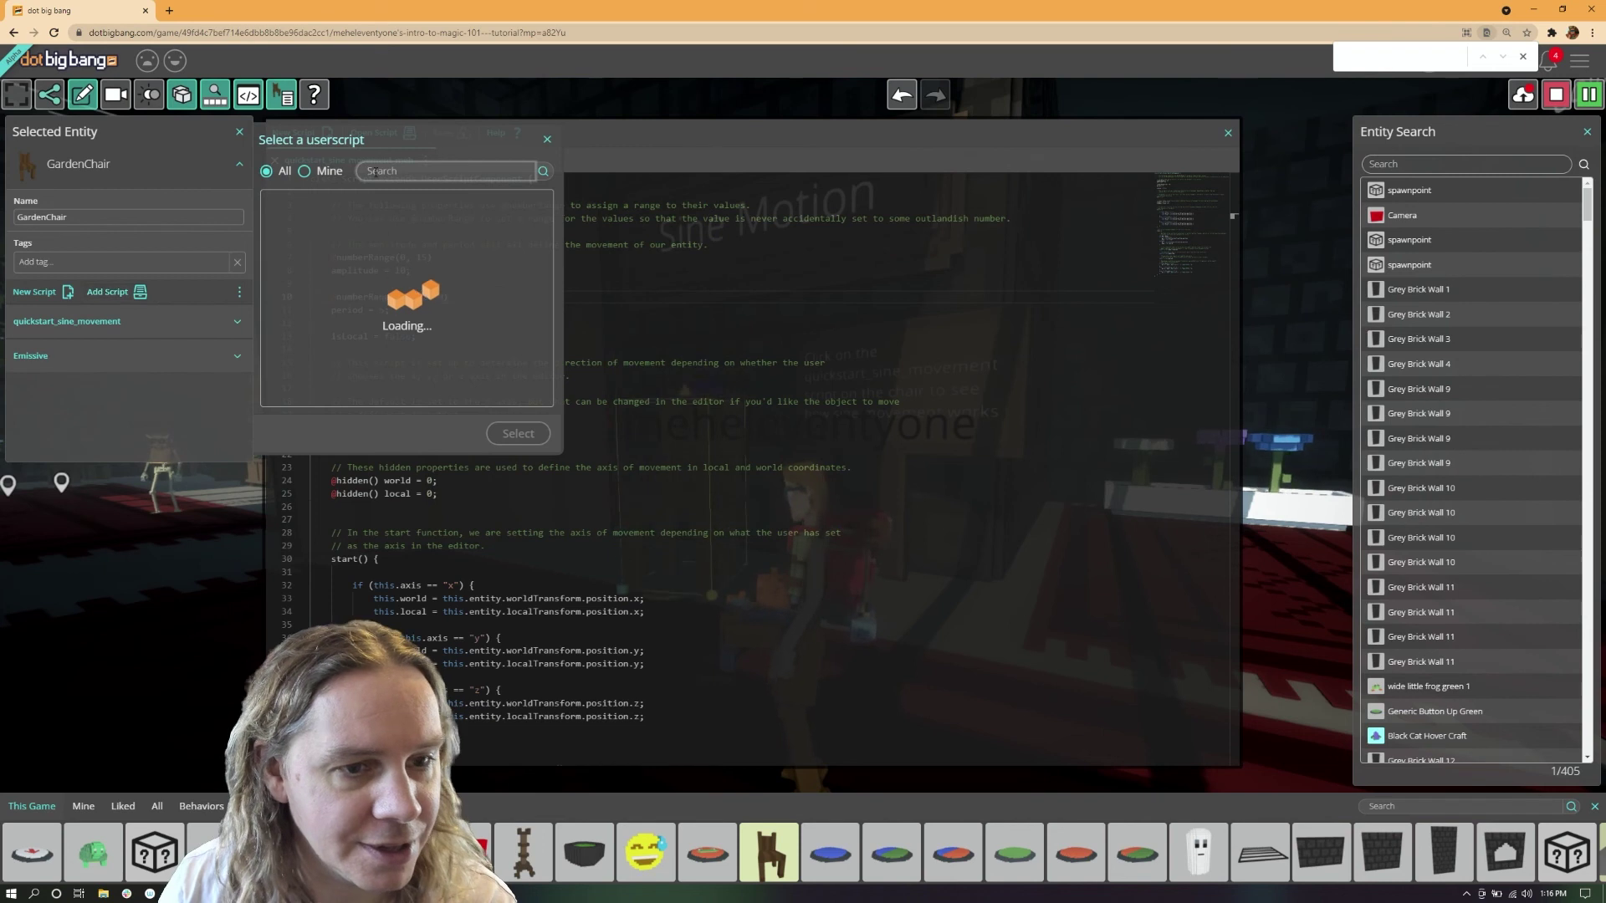
{"action": "left_click", "coordinate": [306, 171]}
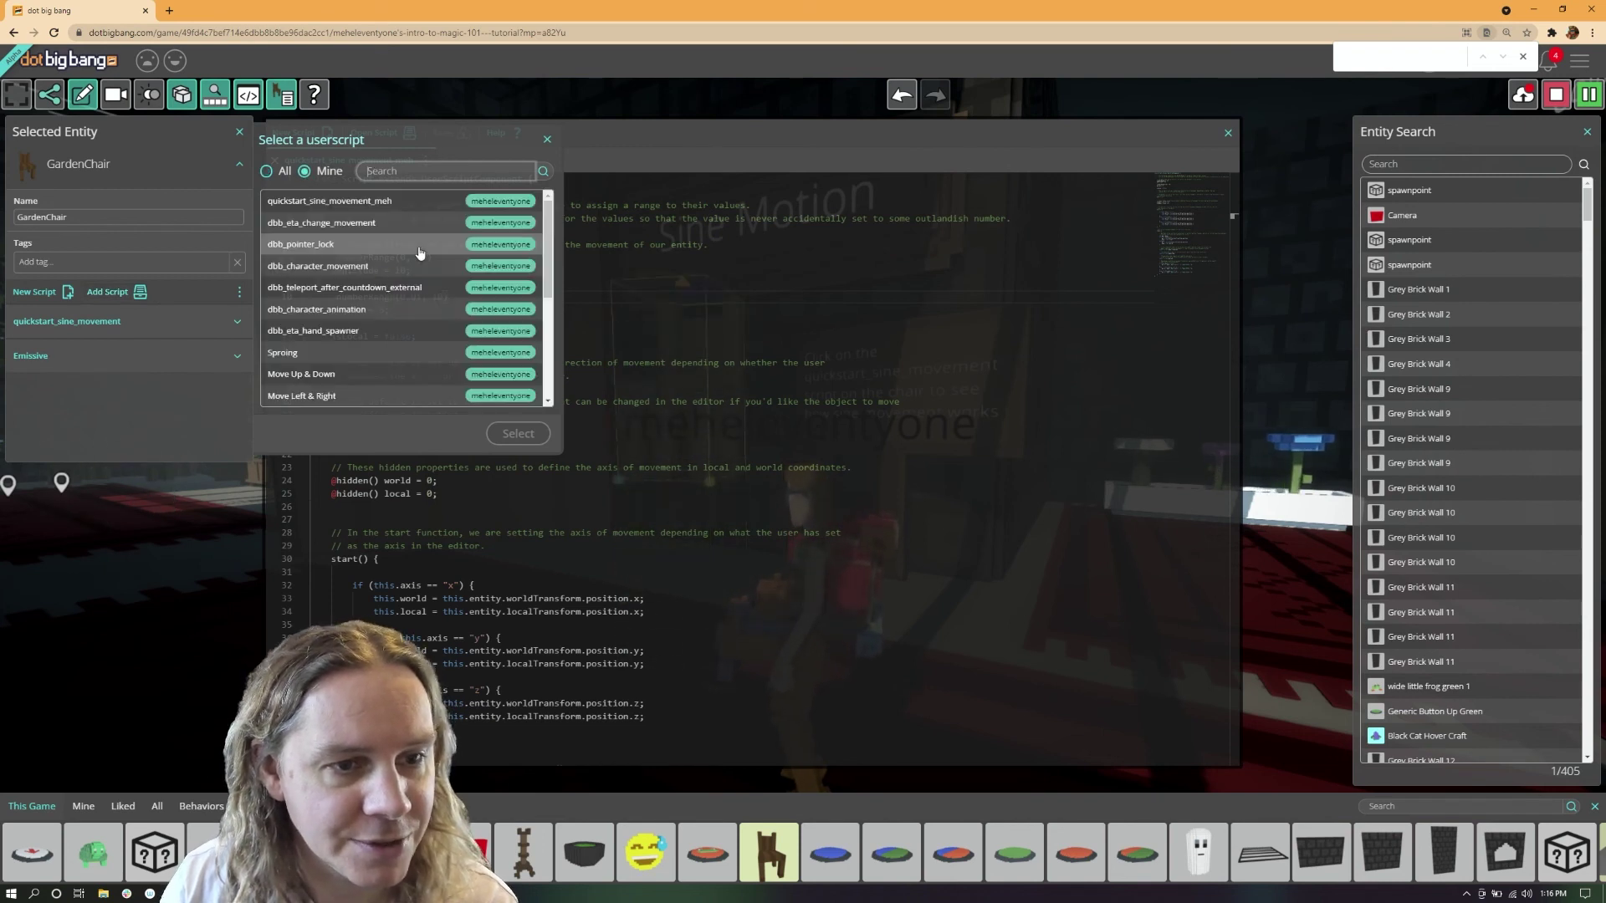
{"action": "left_click", "coordinate": [418, 201]}
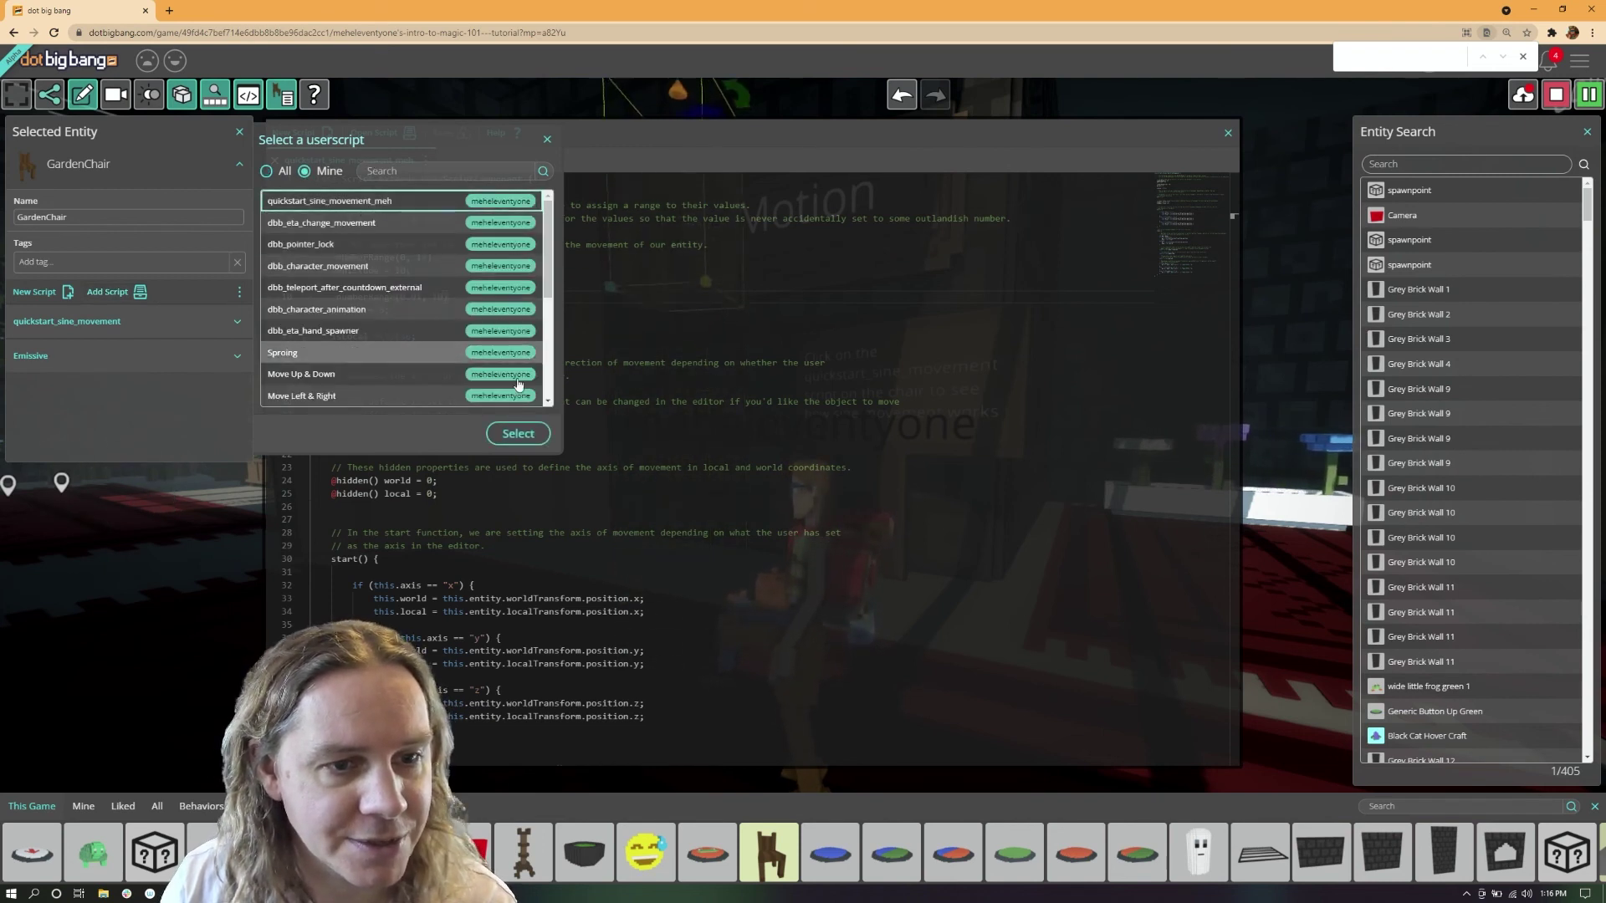
{"action": "left_click", "coordinate": [517, 434]}
{"action": "left_click", "coordinate": [98, 323]}
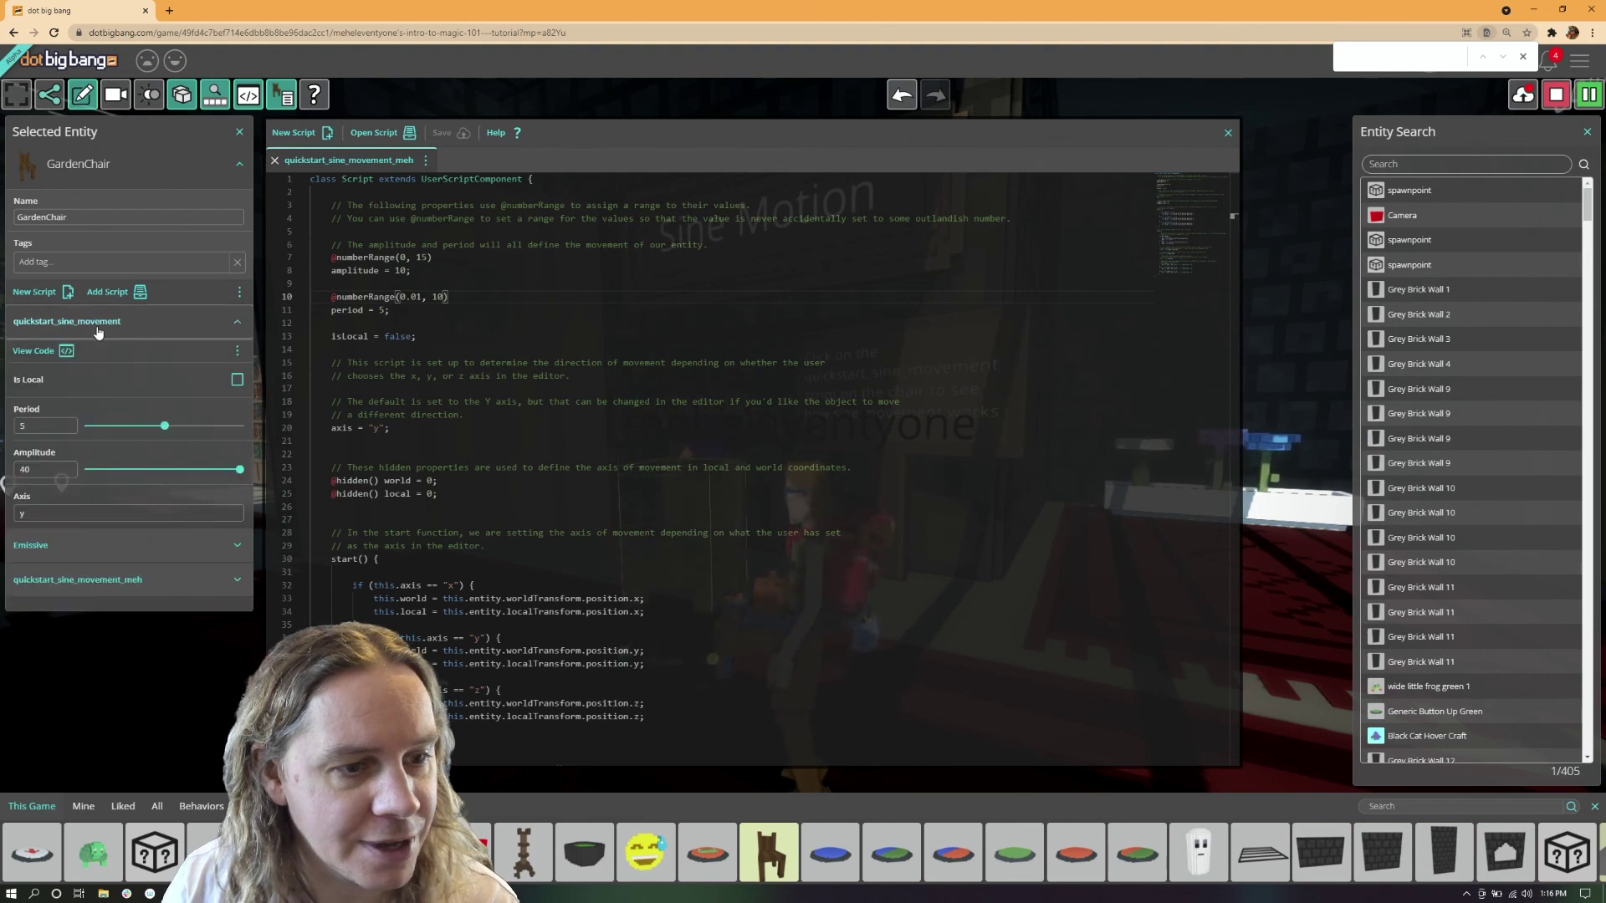
{"action": "left_click", "coordinate": [98, 326]}
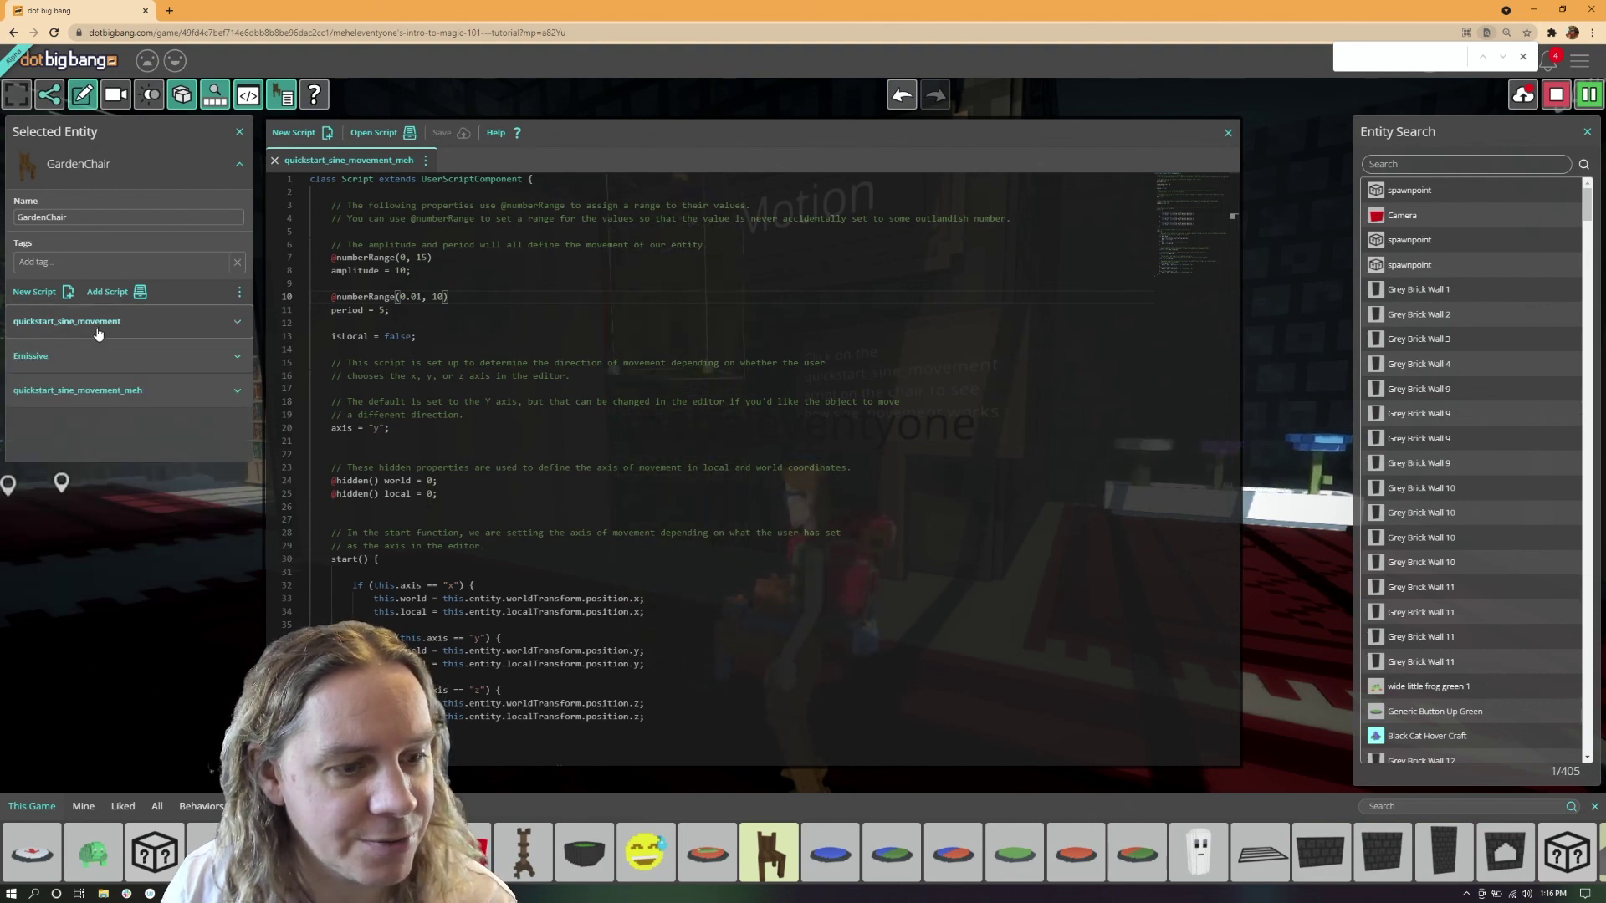
Remove the original quickstart_sine_movement script from the garden chair.
{"action": "left_click", "coordinate": [100, 390]}
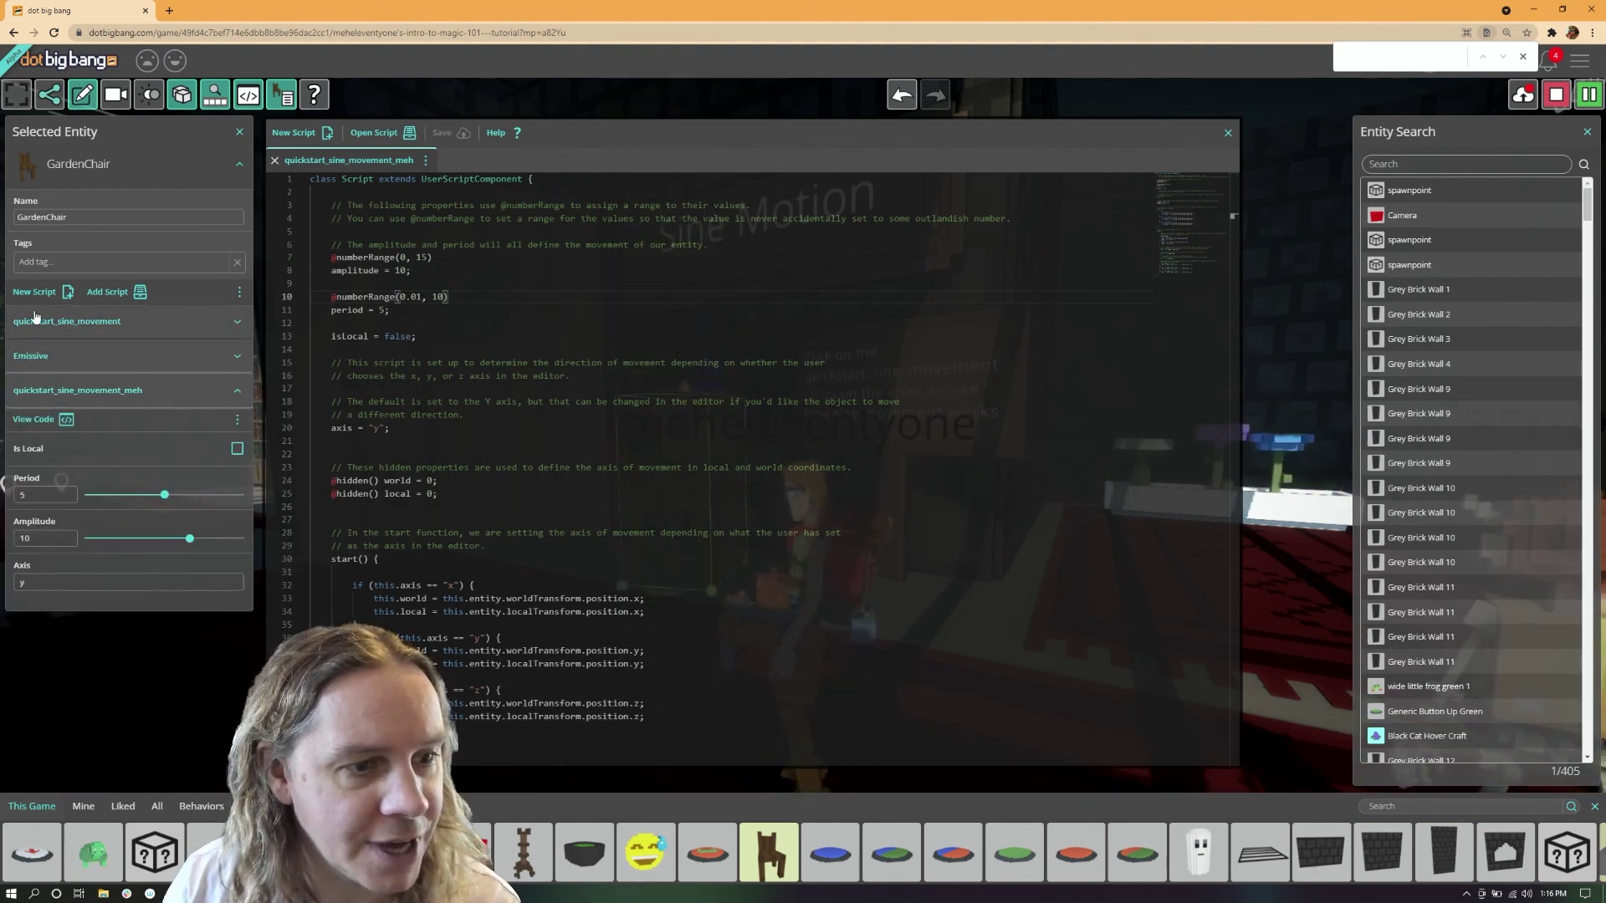
{"action": "left_click", "coordinate": [99, 323]}
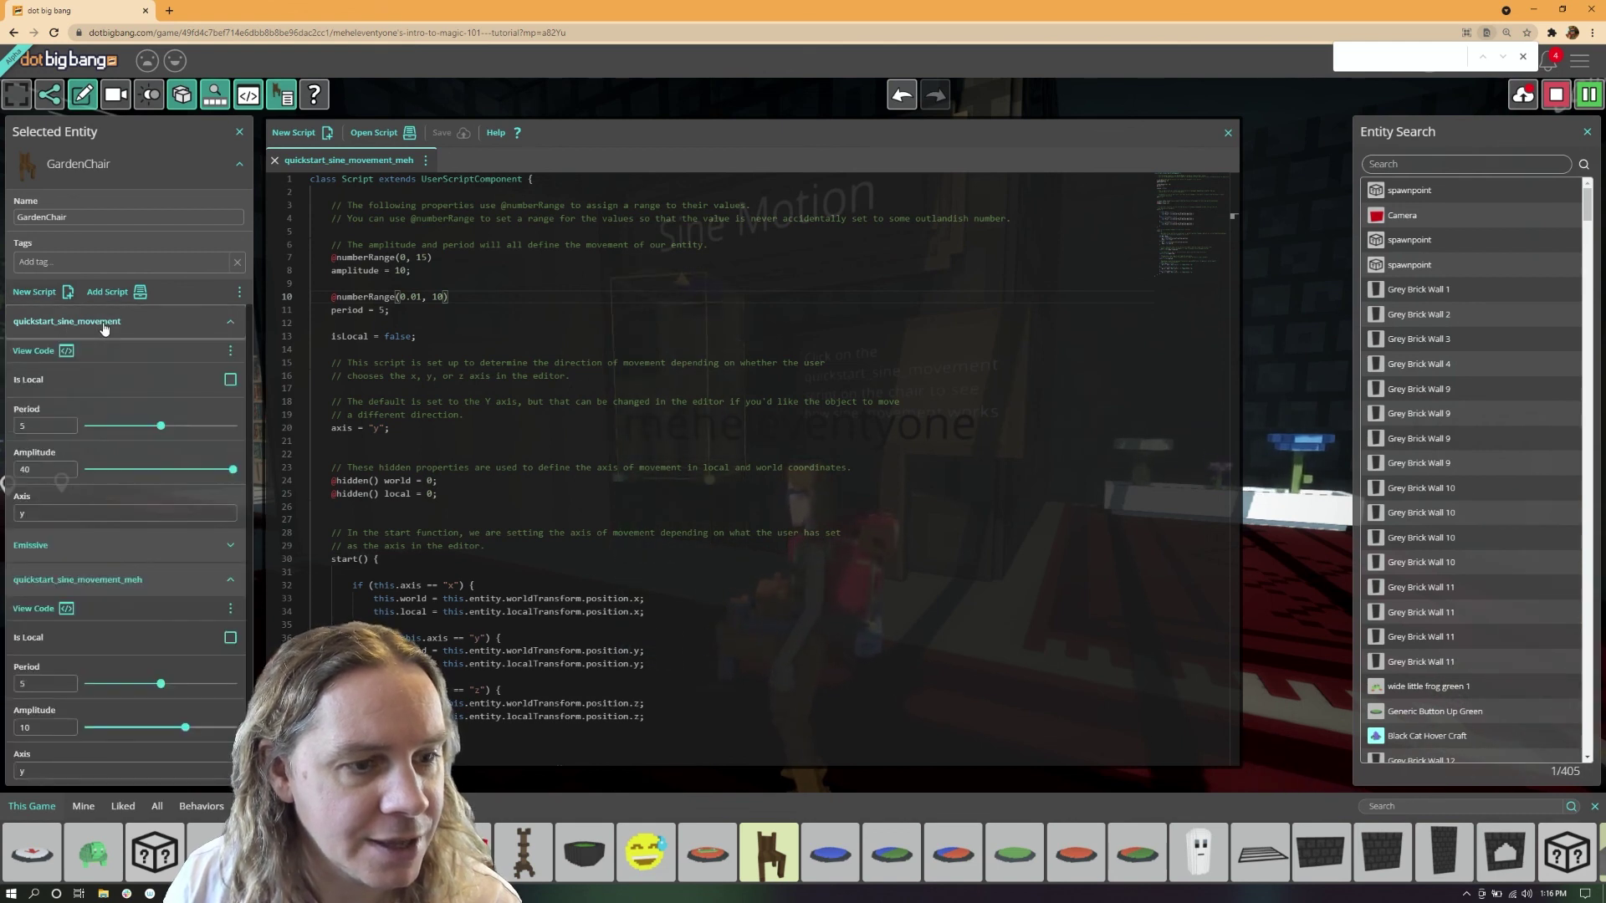
{"action": "left_click", "coordinate": [230, 351]}
{"action": "left_click", "coordinate": [214, 369]}
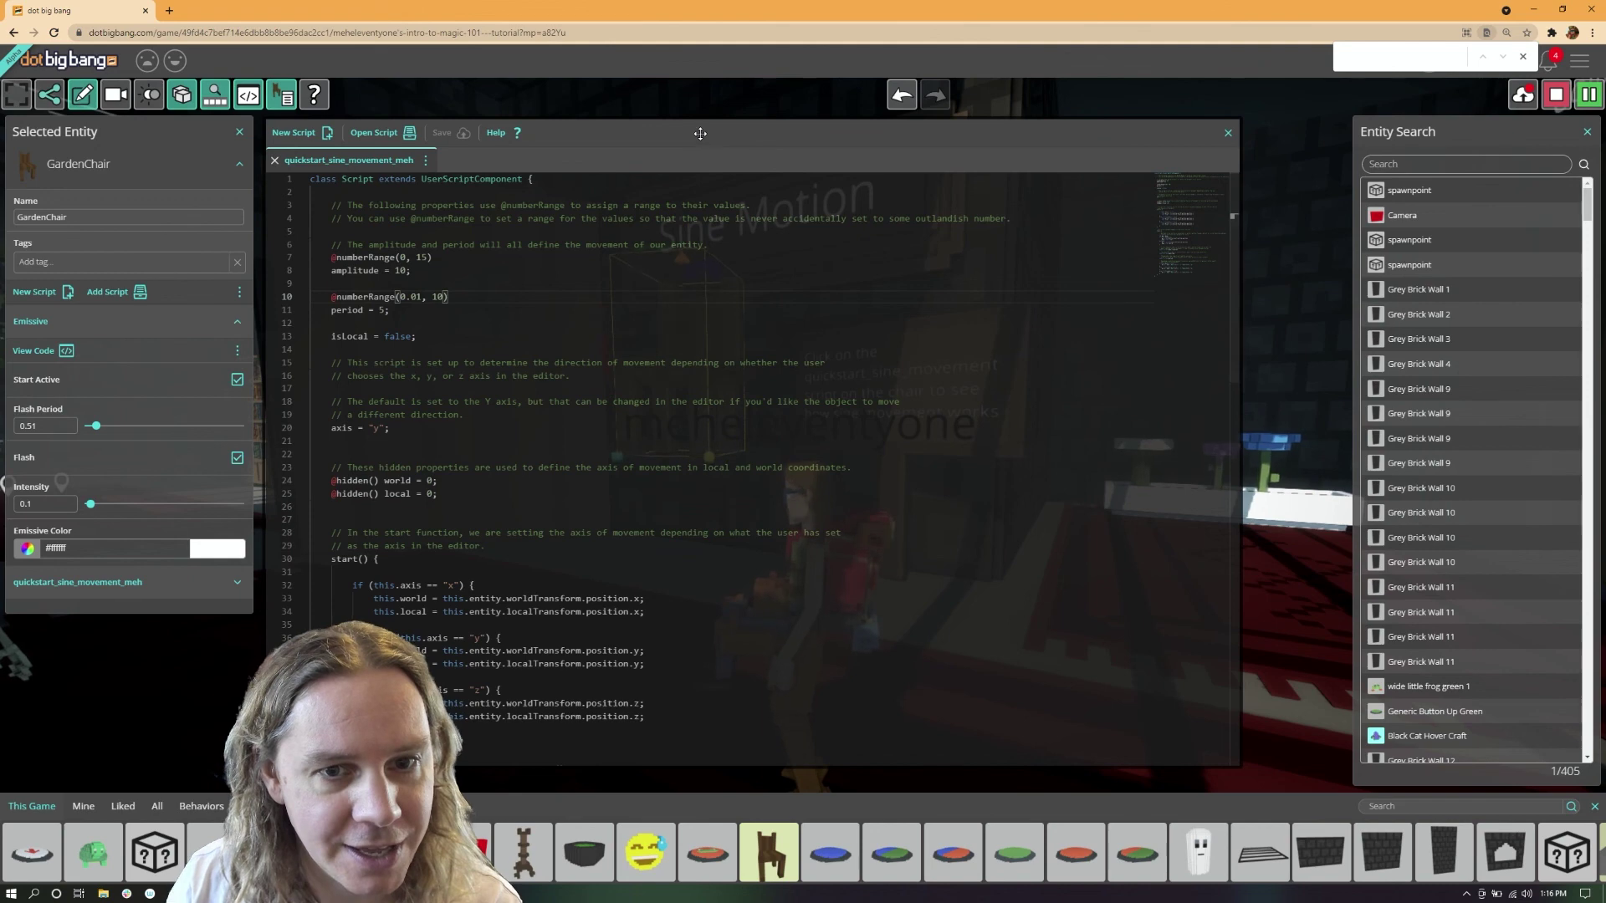
Move the code editor panel and scroll through the remixed script code.
{"action": "left_click_drag", "start_coordinate": [713, 156], "coordinate": [816, 583]}
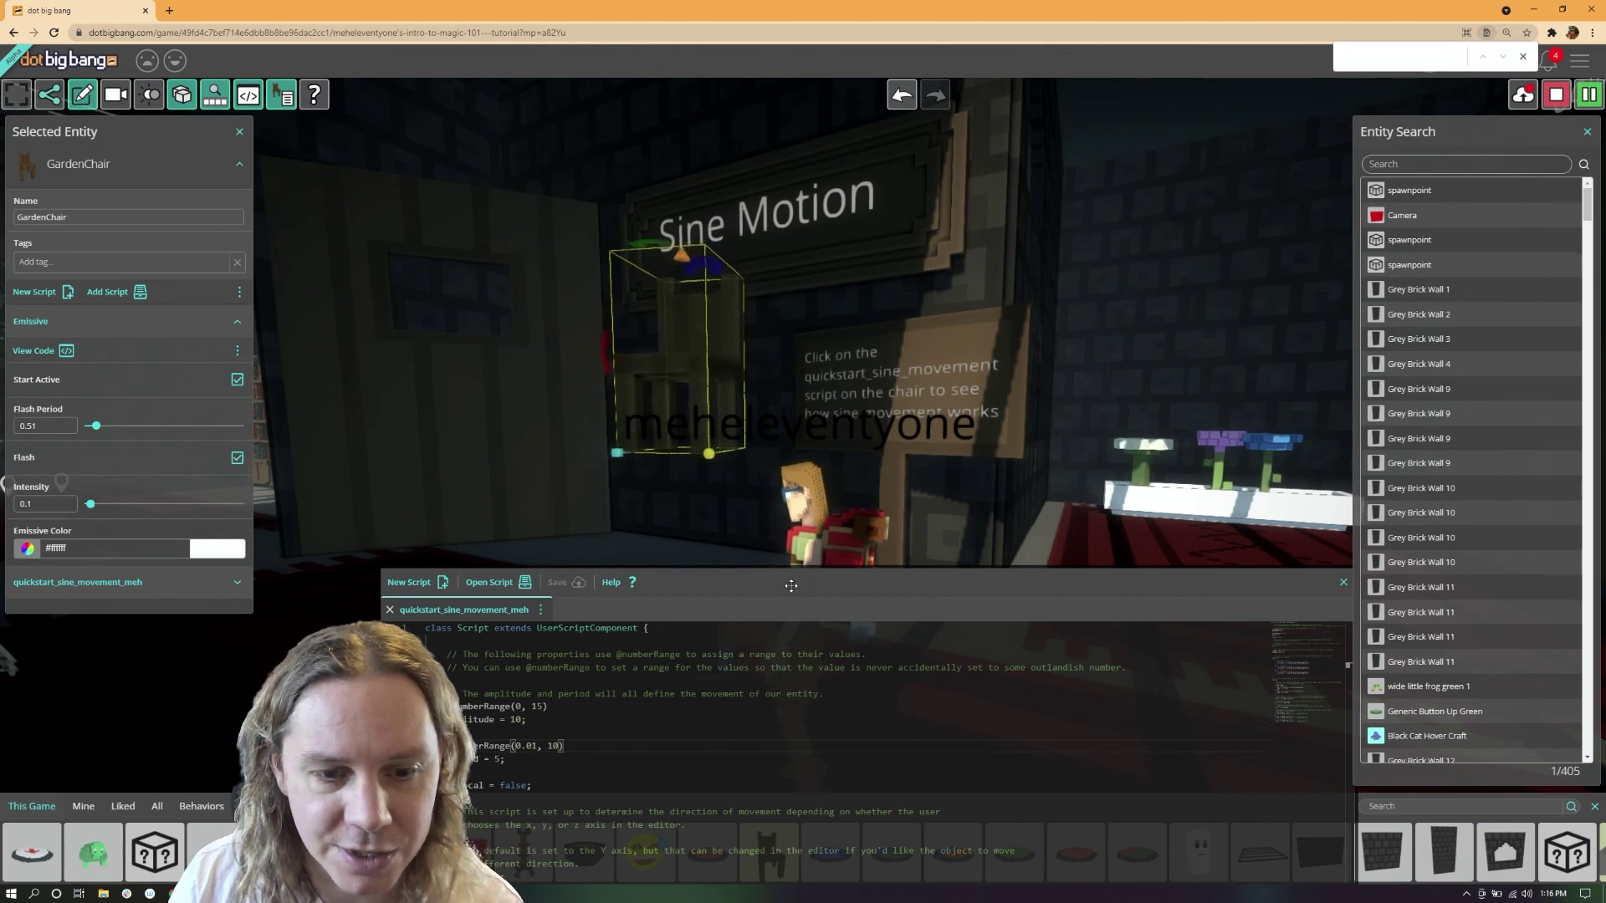
{"action": "left_click_drag", "start_coordinate": [815, 583], "coordinate": [715, 125]}
{"action": "scroll", "coordinate": [699, 315], "scroll_direction": "down", "scroll_amount": 5}
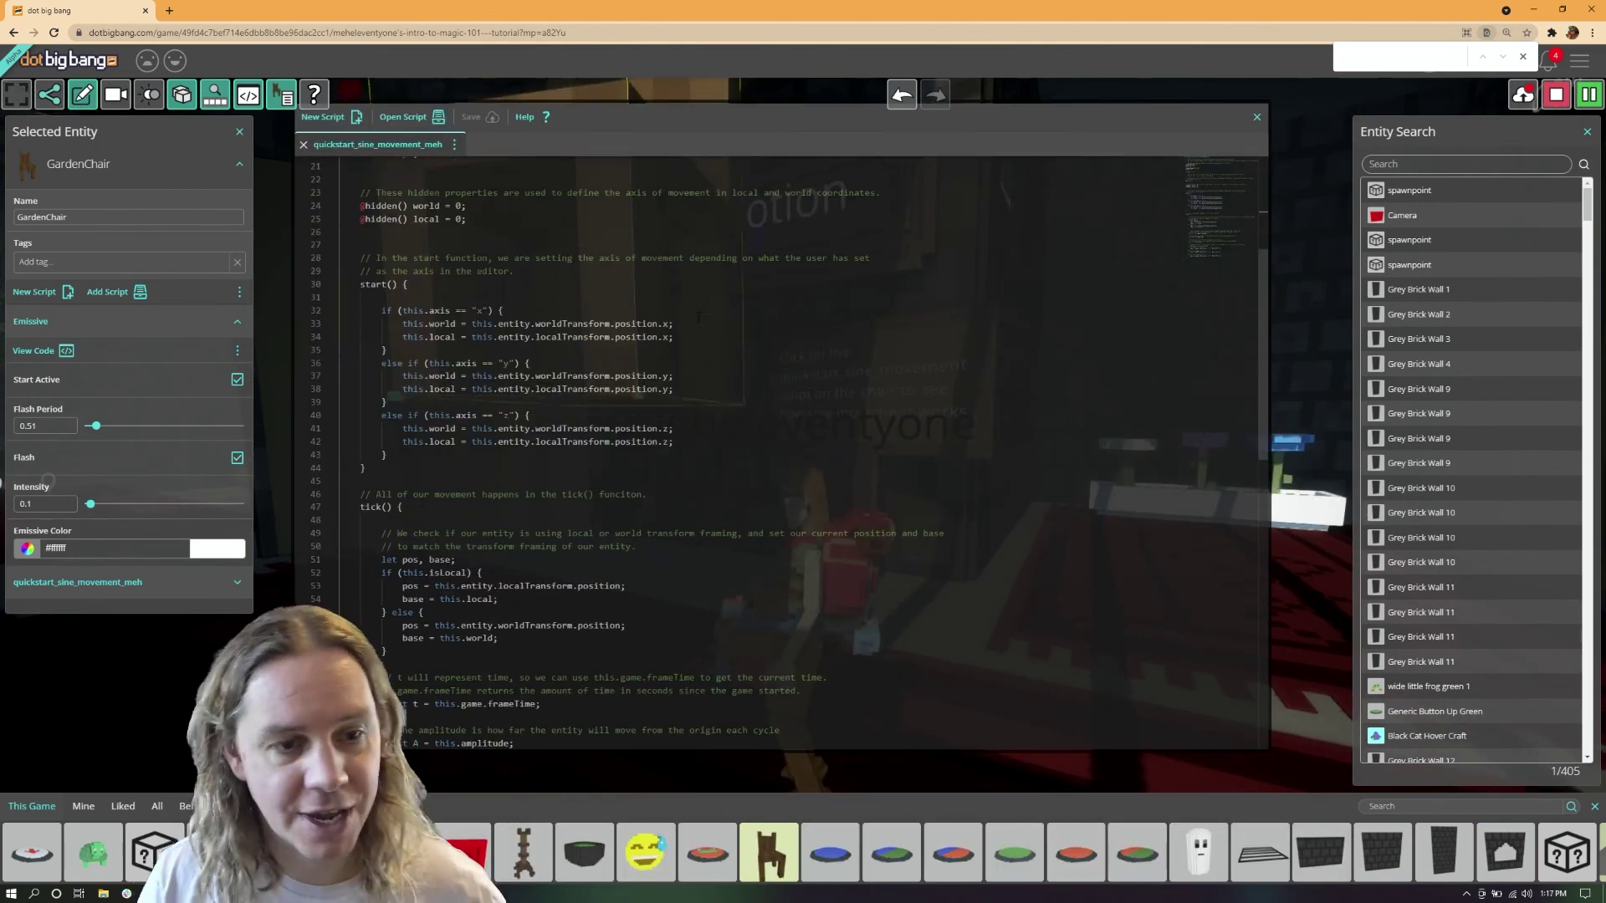
{"action": "scroll", "coordinate": [700, 315], "scroll_direction": "down", "scroll_amount": 3}
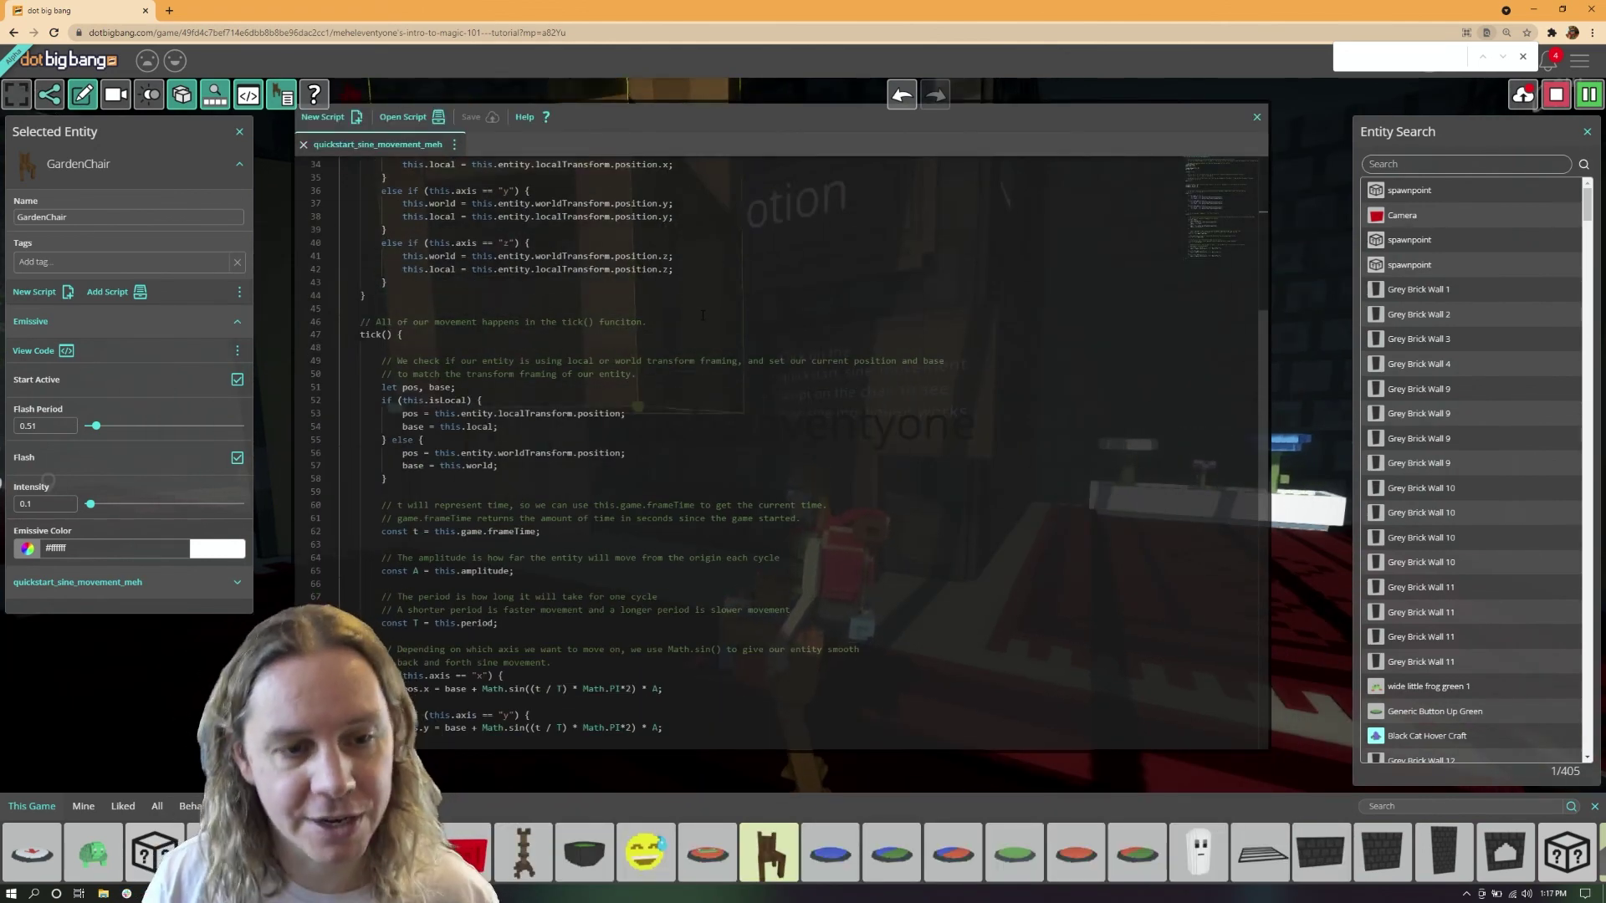